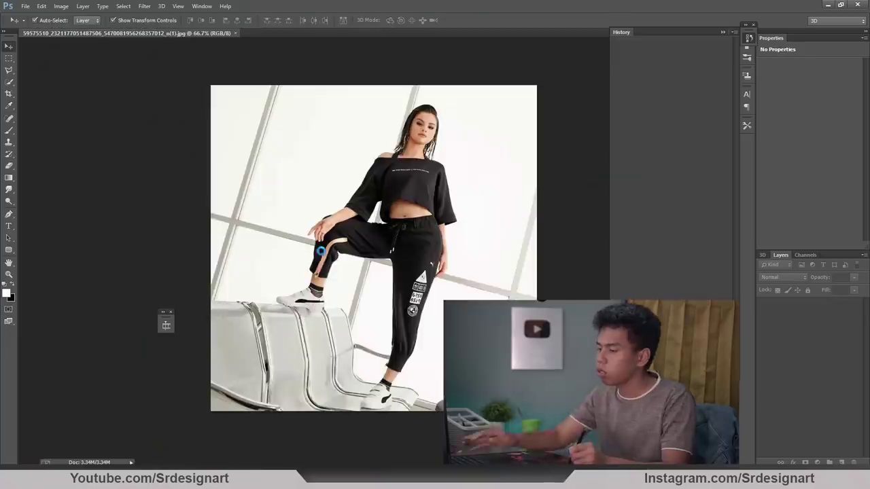
Step: Zoom the woman photo in and out, closing History and dismissing the locked-layer warning
key(ctrl+1)
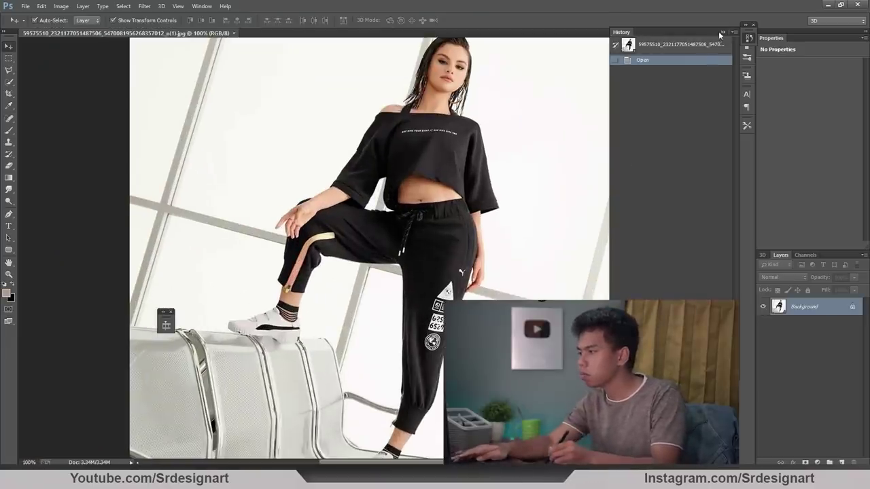
click(719, 32)
key(ctrl+minus)
key(ctrl+1)
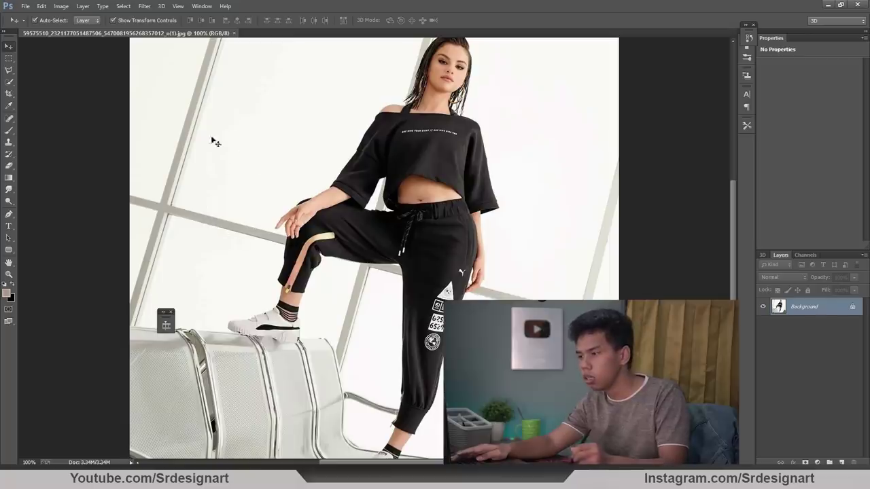
key(ctrl+minus)
click(277, 188)
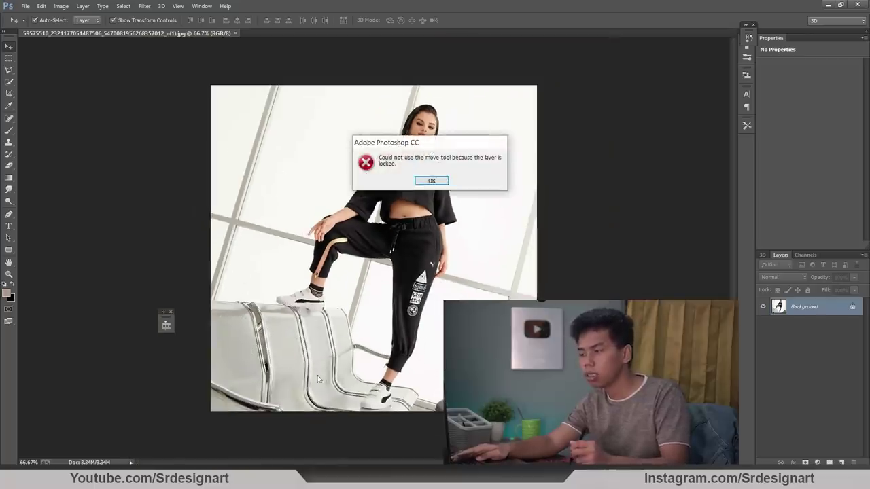
key(Return)
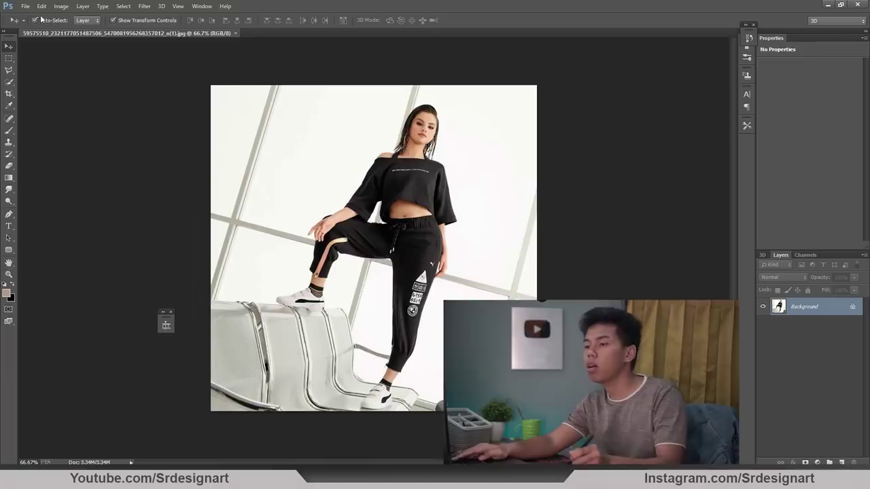
Step: Browse to New folder in the Open file dialog
click(25, 6)
click(27, 27)
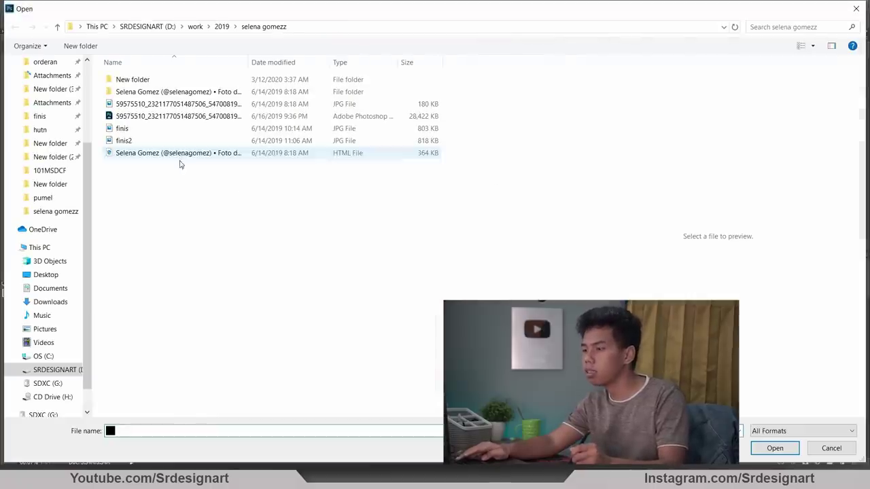
click(131, 81)
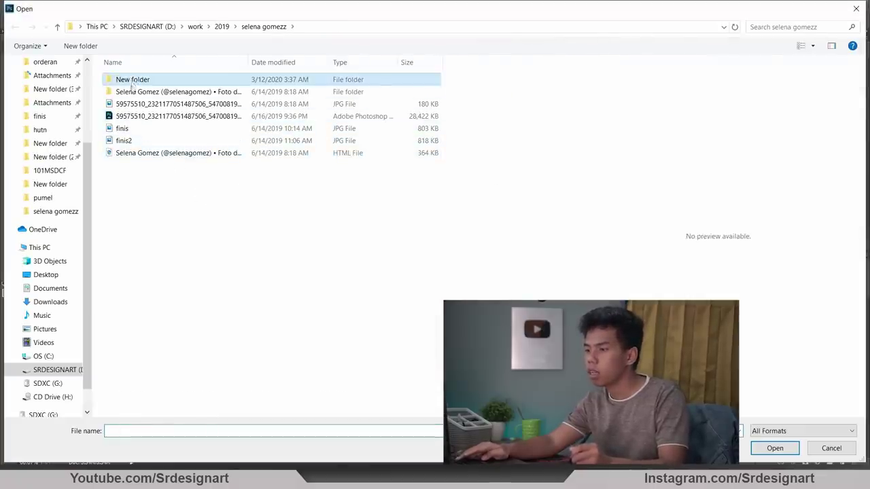
double_click(132, 81)
Step: Compare the New folder photos (DSC09128, DSC09135, DSC09130, DSC09136) and settle on DSC09123
click(132, 163)
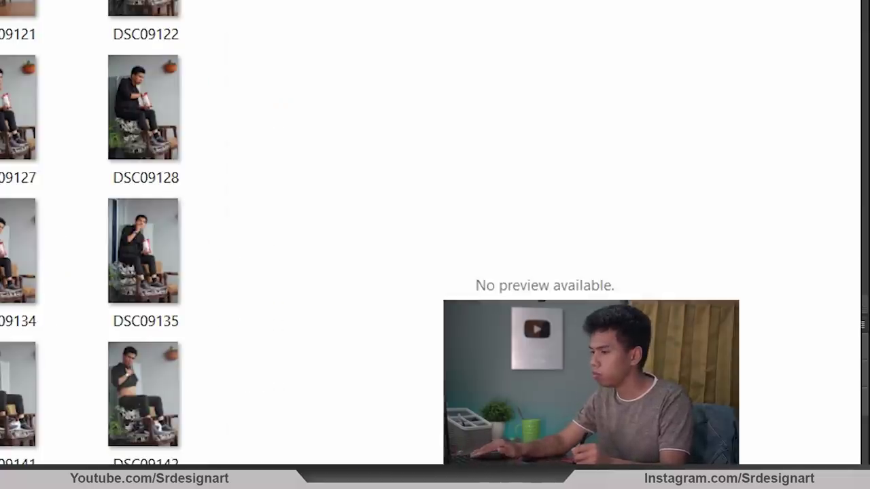
click(143, 108)
click(143, 251)
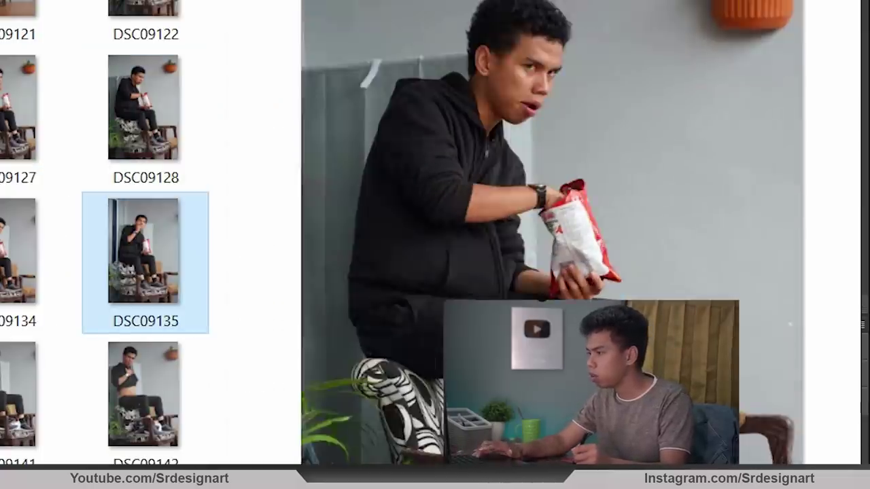
key(Left)
key(Left)
key(Left)
key(Left)
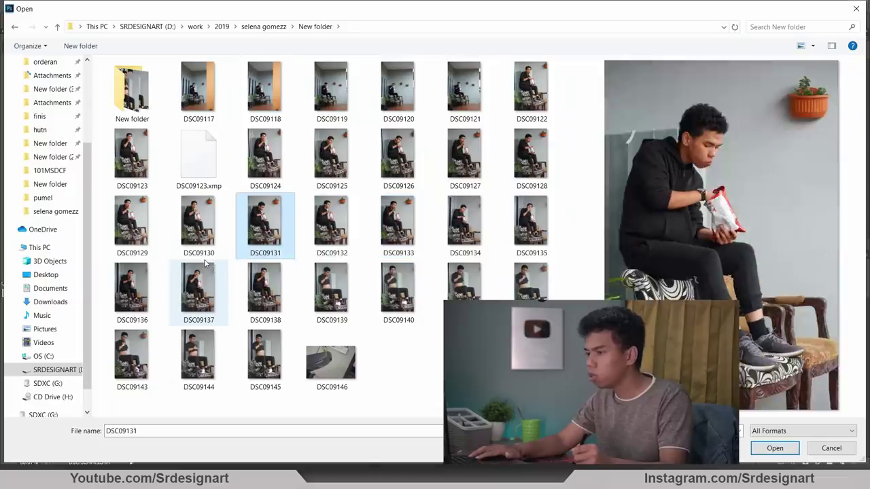
key(Left)
key(Left)
key(Down)
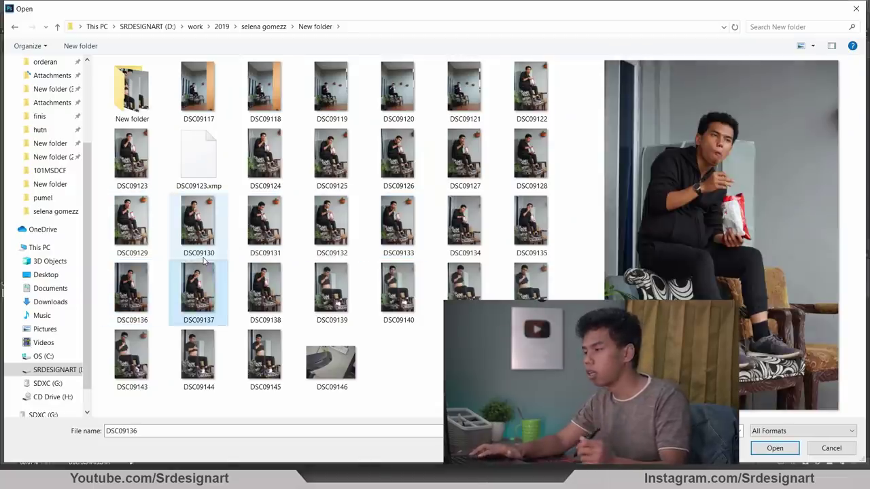
key(Right)
key(Right)
key(Up)
key(Up)
key(Left)
key(Left)
key(Left)
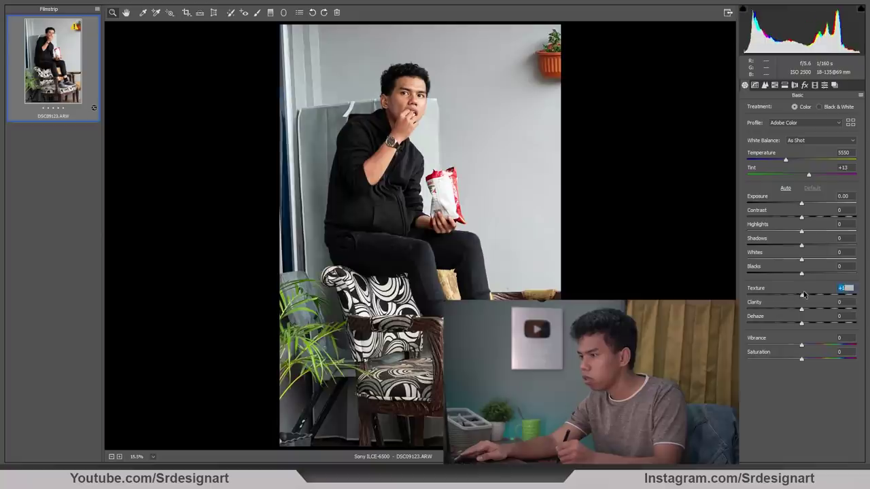
Step: Lower the contrast of DSC09123 with the Camera Raw Contrast slider
drag(802, 217, 772, 217)
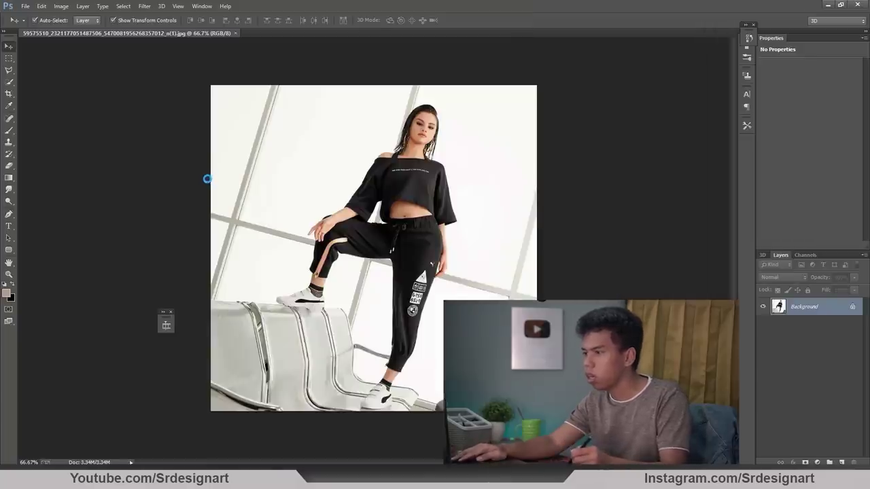
Step: Quick-select the seated man, his legs and the chip bag's red edge in DSC09123
key(ctrl+plus)
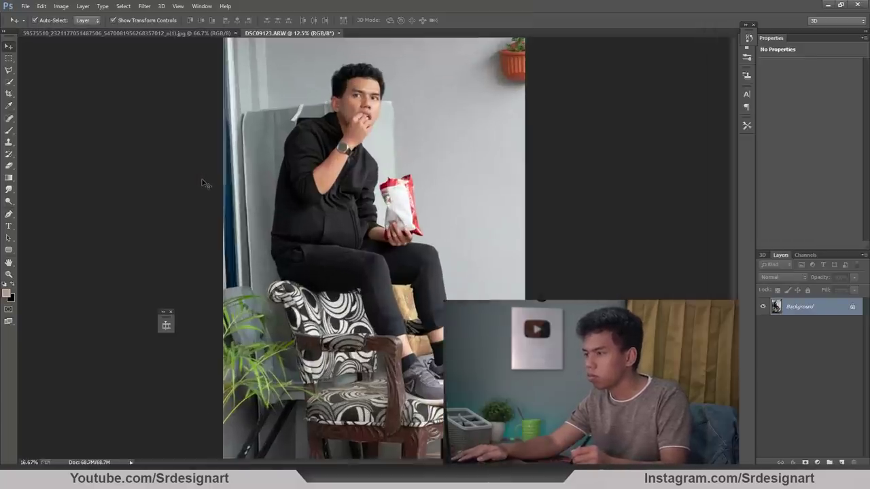
key(h)
mouse_move(256, 185)
mouse_down()
mouse_move(280, 218)
mouse_move(280, 202)
mouse_up()
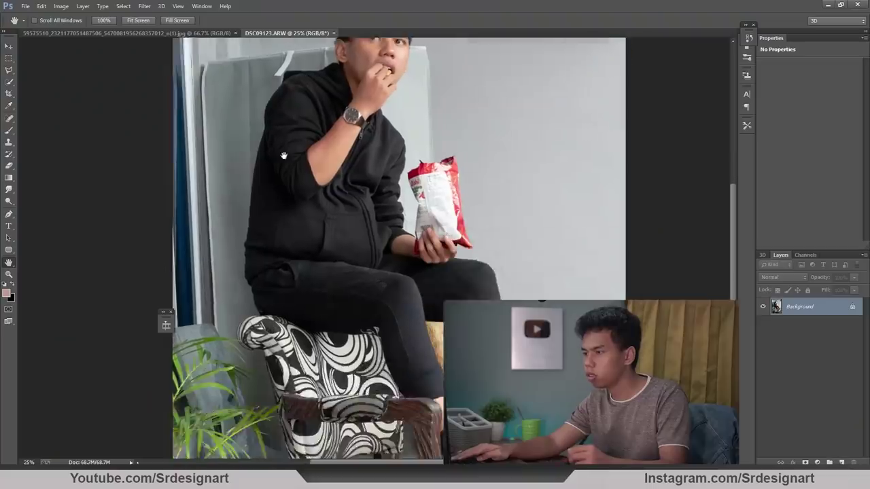
drag(283, 155, 272, 182)
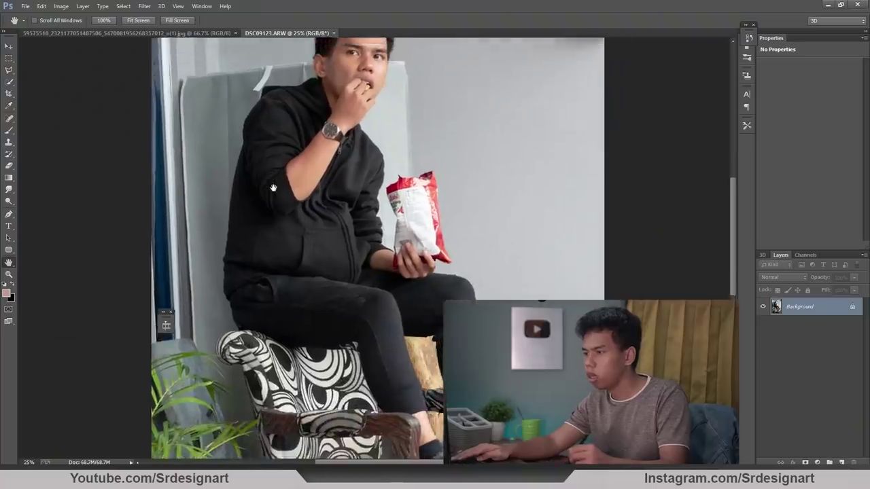
right_click(12, 83)
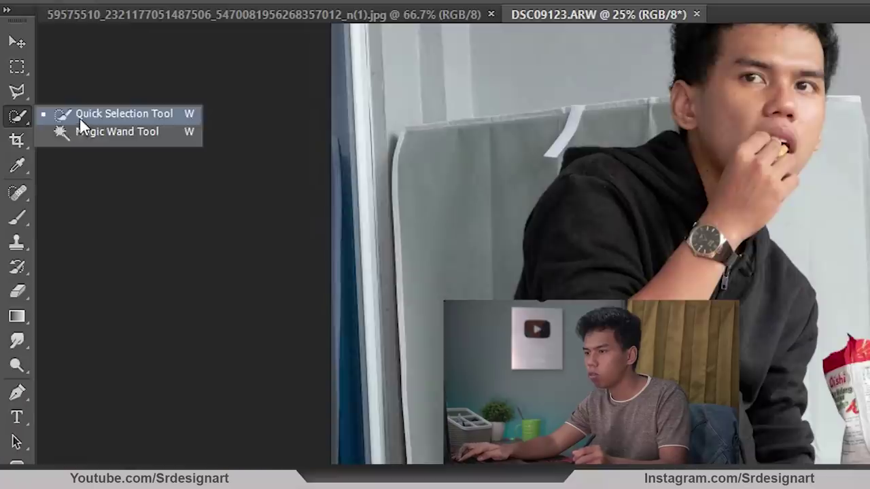
click(40, 82)
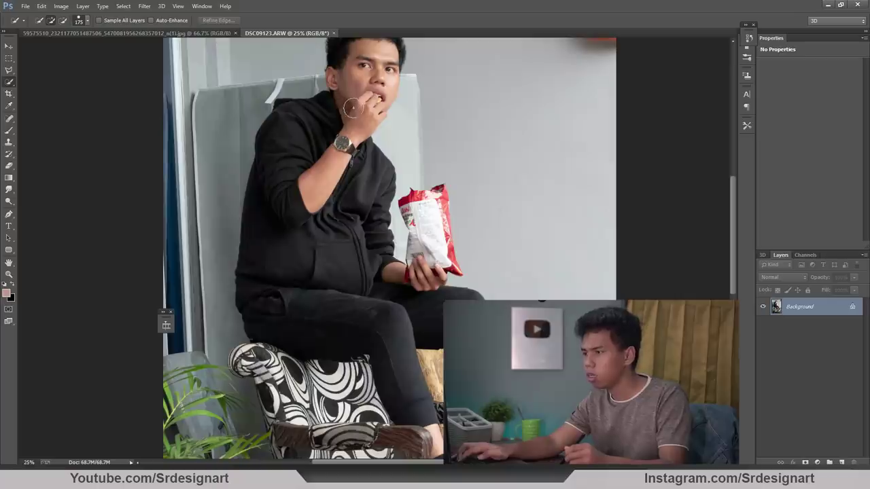
key(ctrl+minus)
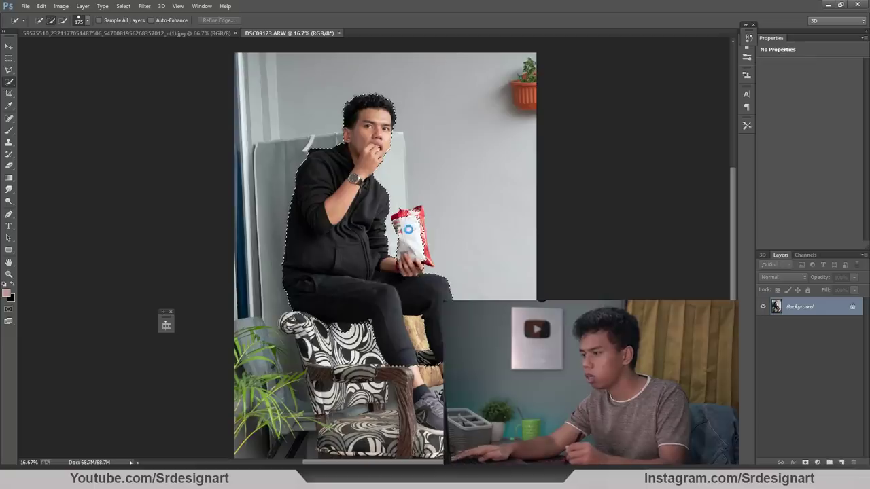
key(ctrl+plus)
key(ctrl+plus)
key(ctrl+plus)
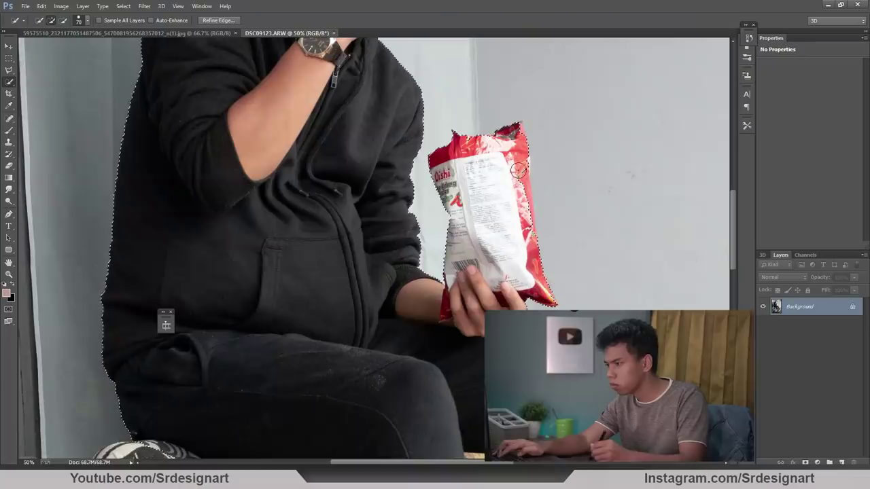
drag(518, 172, 515, 239)
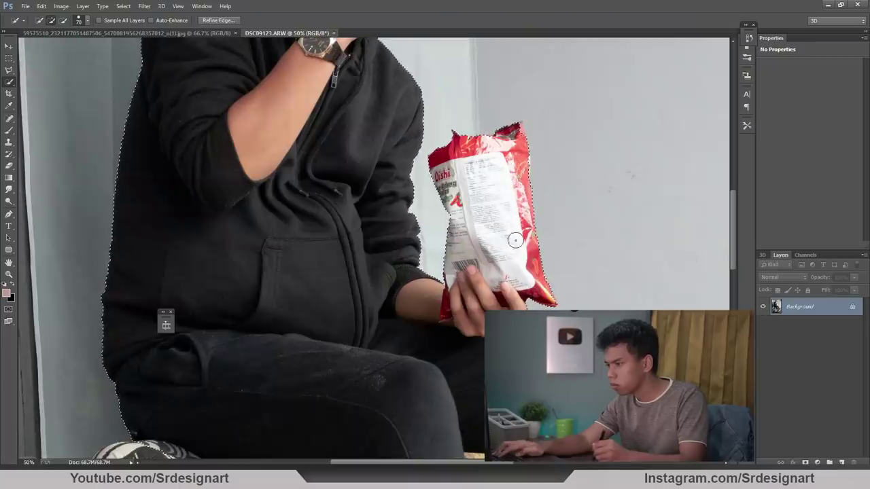
key(ctrl+minus)
key(ctrl+minus)
key(ctrl+minus)
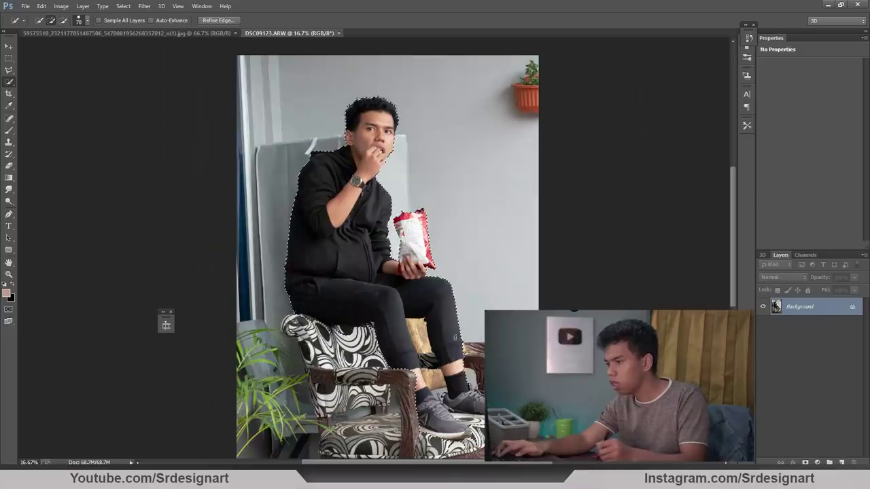
Step: Mask the man out of his photo and drag him into the woman's document
click(805, 463)
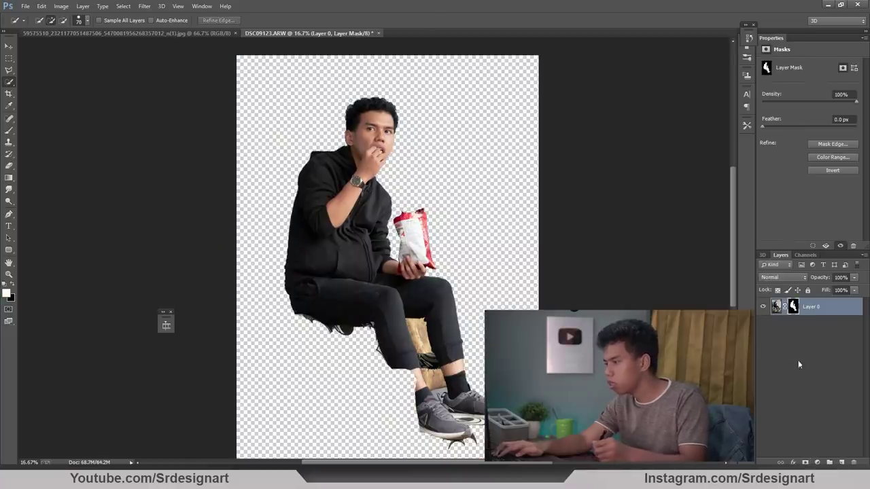
key(v)
mouse_move(290, 188)
mouse_down()
mouse_move(320, 195)
mouse_move(173, 34)
mouse_move(331, 253)
mouse_up()
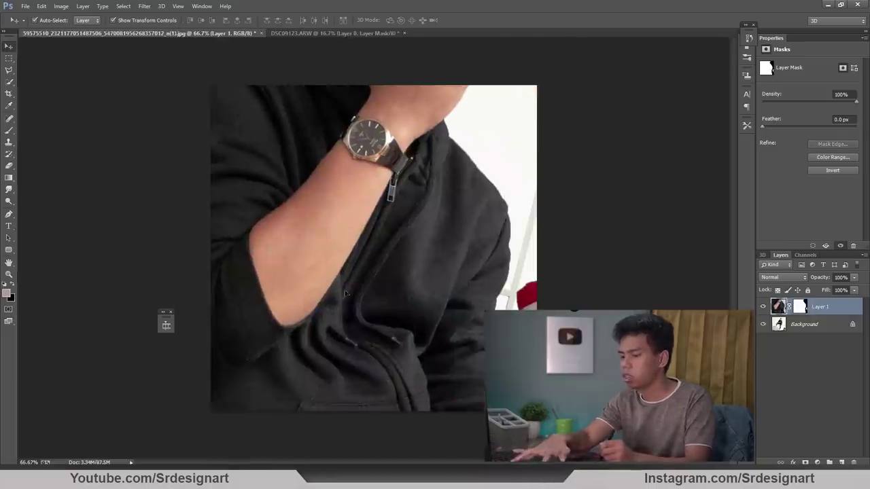
Step: Scale the man to 23%, seat him tilted ~9.45° beside the woman, and widen the canvas leftward
key(ctrl+t)
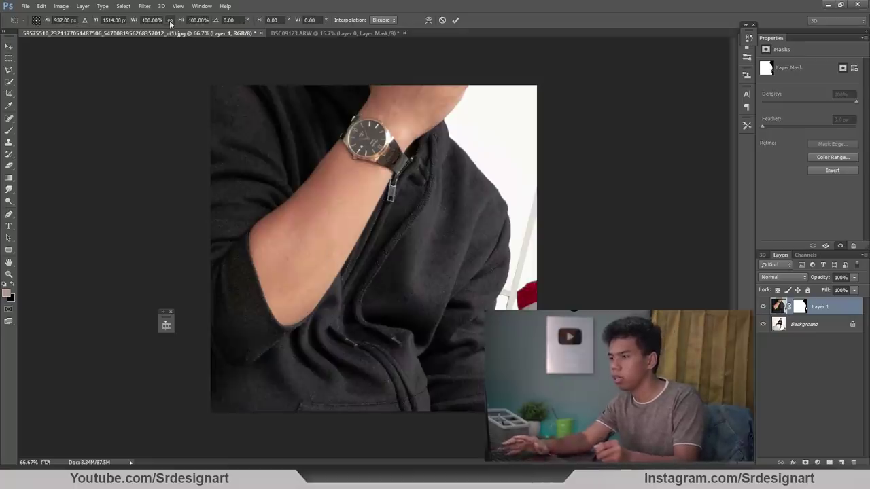
text(23)
key(Return)
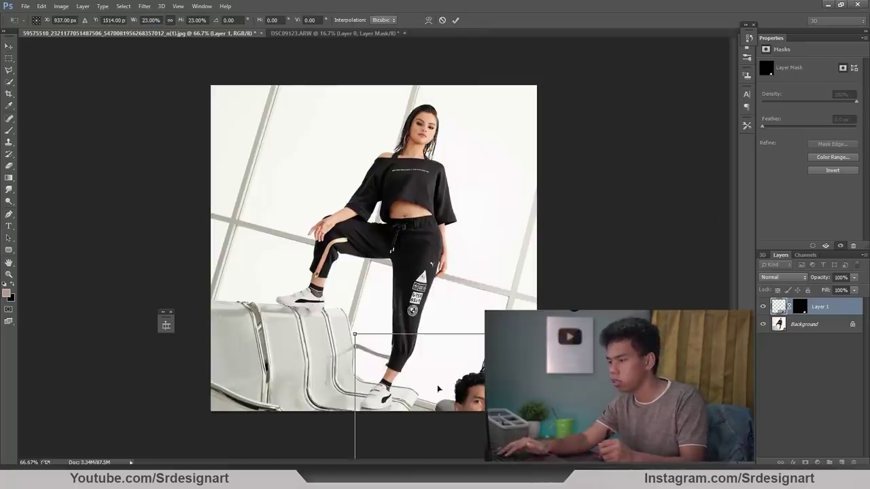
mouse_move(427, 381)
mouse_down()
mouse_move(233, 151)
mouse_move(257, 146)
mouse_up()
mouse_move(450, 93)
mouse_down()
mouse_move(481, 119)
mouse_move(356, 190)
mouse_up()
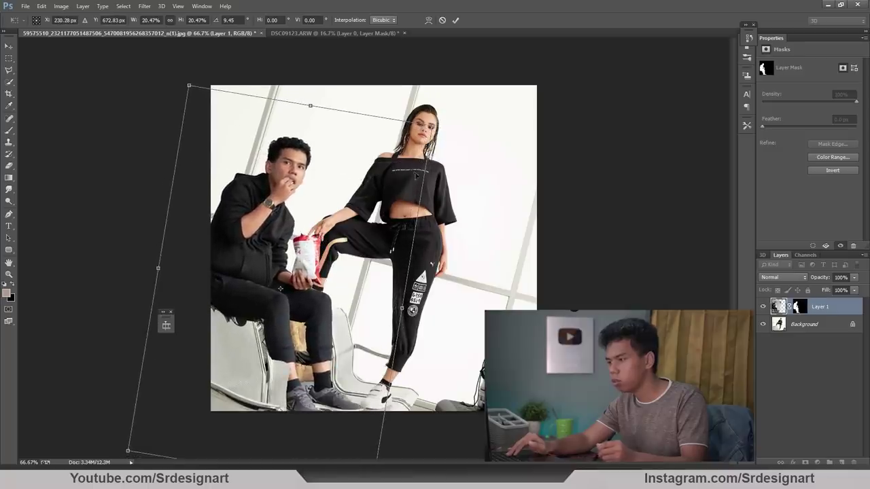
key(Return)
key(c)
drag(216, 249, 201, 248)
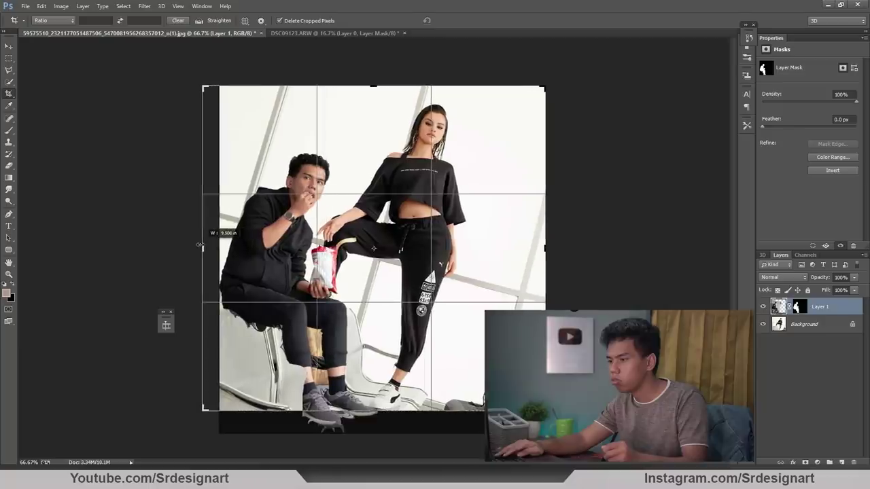
Step: Apply the crop, duplicate the background, and Content-Aware fill the left black strip
key(Return)
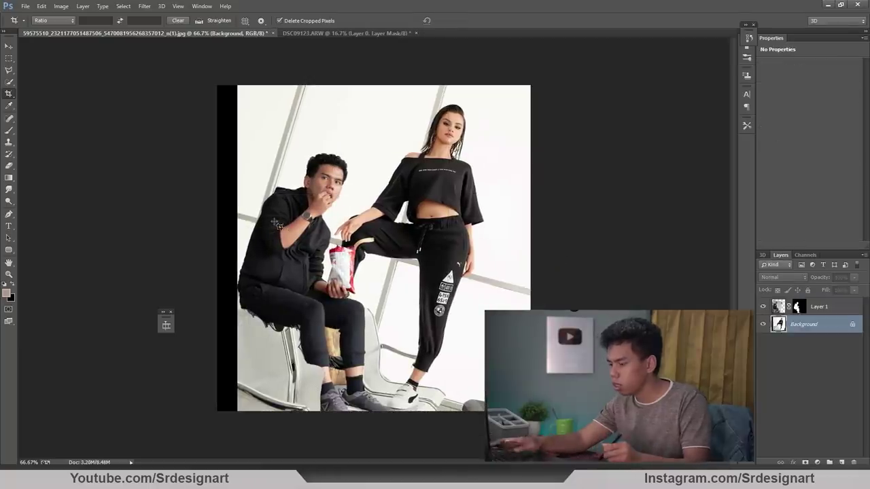
key(ctrl+j)
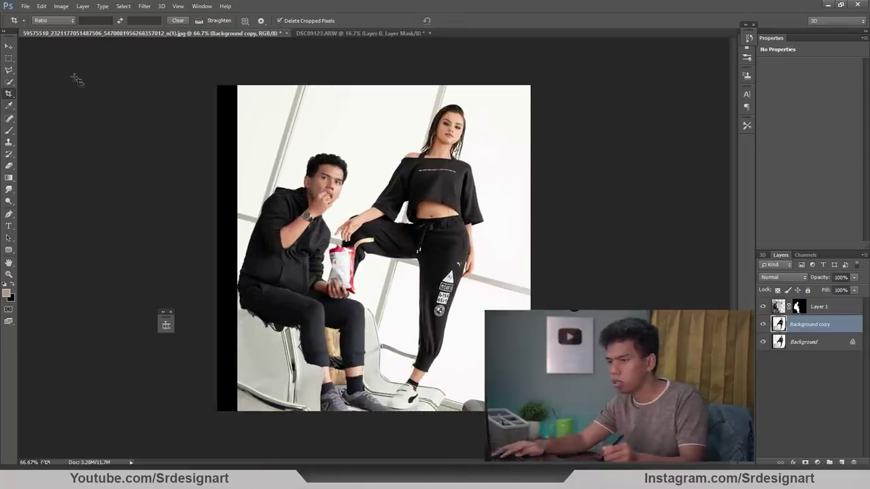
click(13, 58)
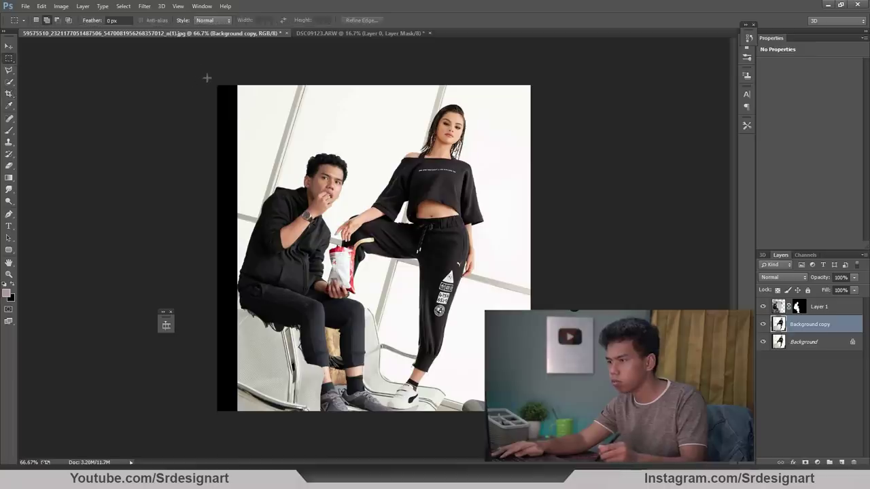
drag(224, 421, 238, 433)
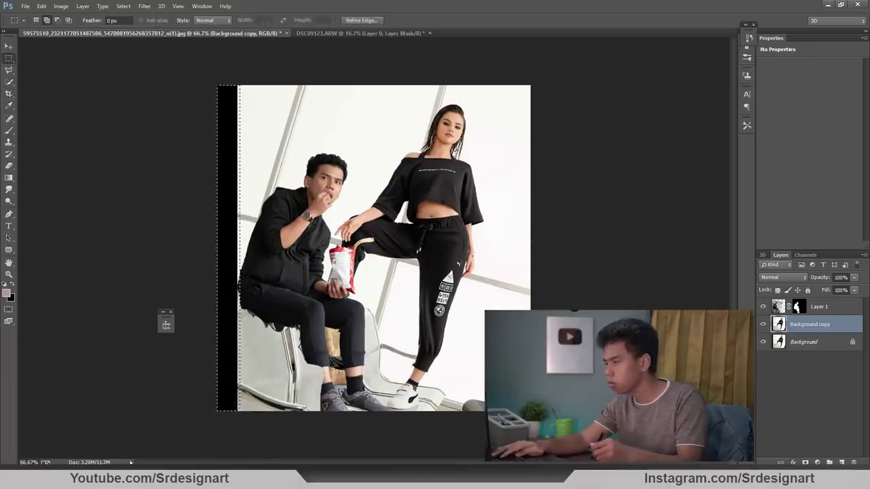
right_click(396, 158)
click(424, 292)
key(Return)
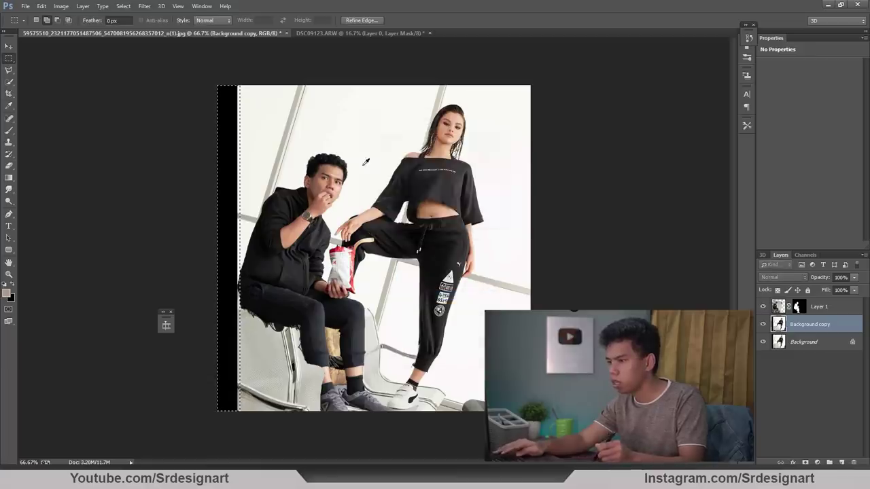
right_click(326, 118)
click(344, 123)
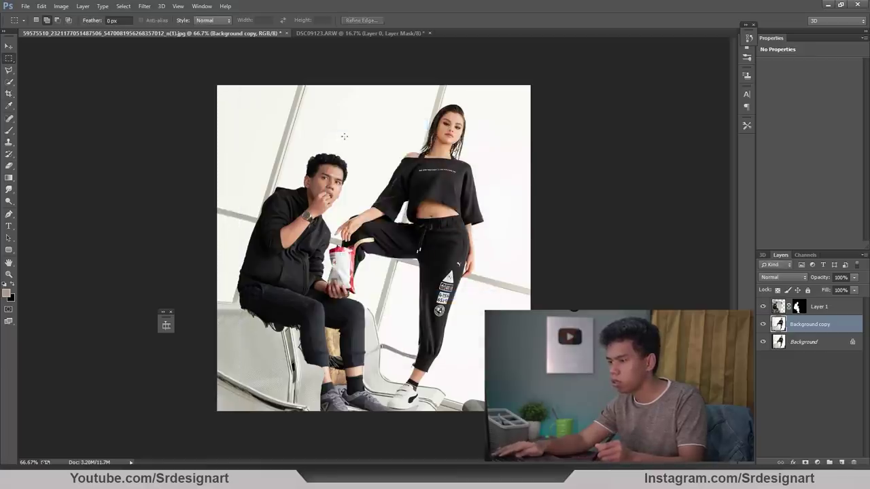
Step: Bring the chair under the man and his torso with the chip bag into view
scroll(345, 137, up, 5)
mouse_move(435, 286)
mouse_down()
mouse_move(399, 147)
mouse_move(399, 216)
mouse_up()
drag(318, 149, 318, 209)
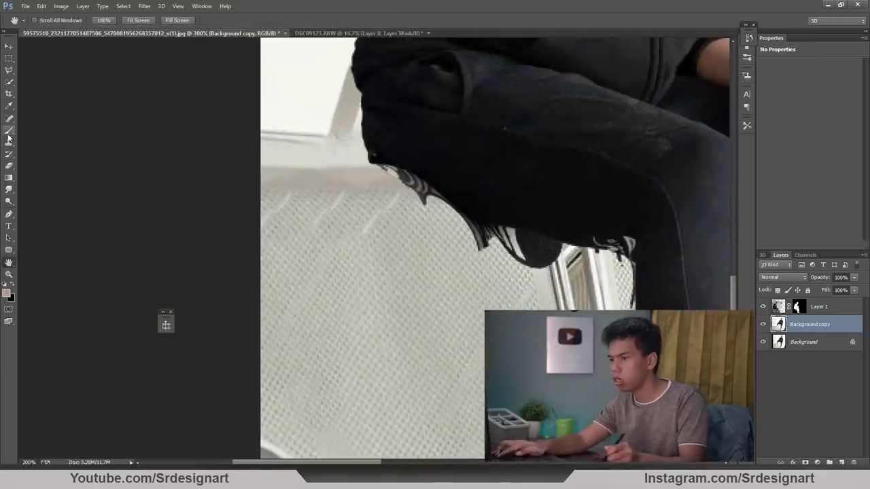
scroll(434, 204, down, 5)
scroll(435, 203, up, 3)
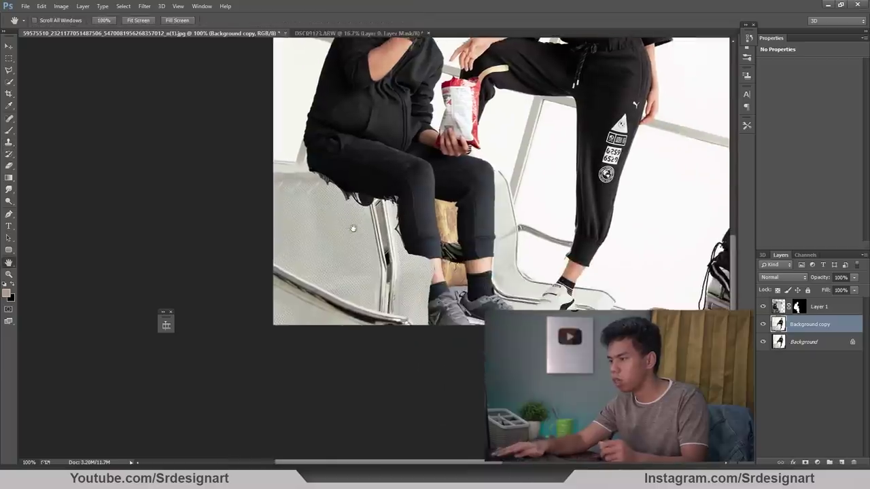
click(7, 59)
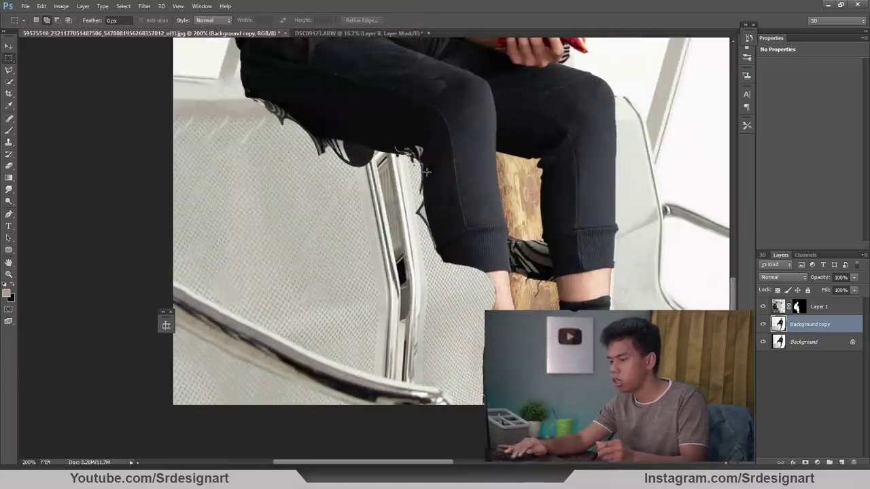
drag(426, 171, 481, 335)
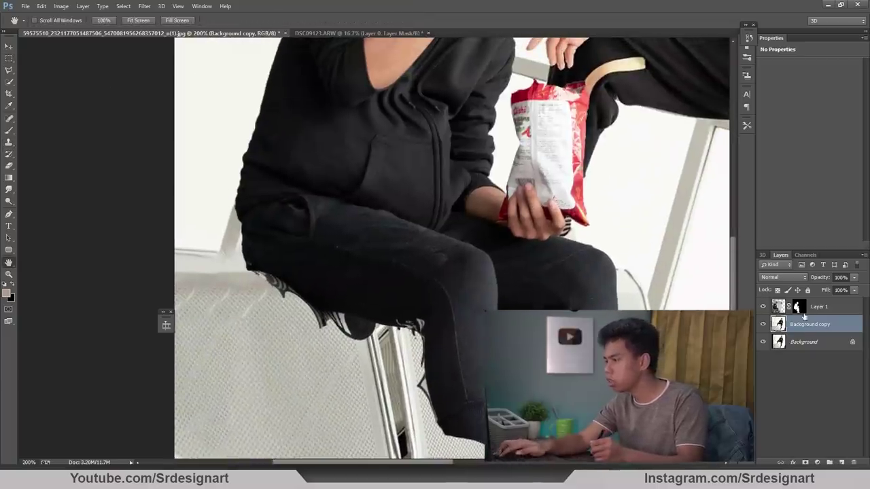
Step: Erase the wooden scraps between the man's legs on Layer 1's mask and hide Curves 1
click(799, 307)
key(e)
scroll(374, 414, up, 1)
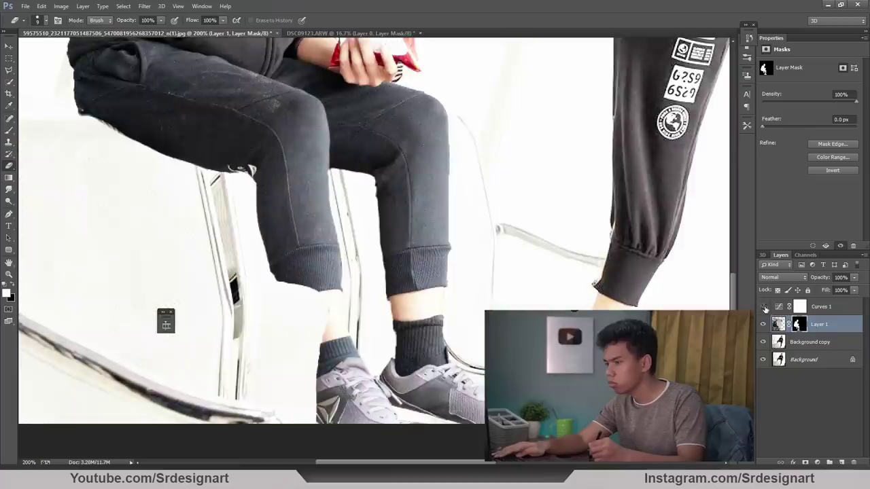
click(763, 307)
scroll(572, 295, down, 2)
scroll(422, 204, up, 4)
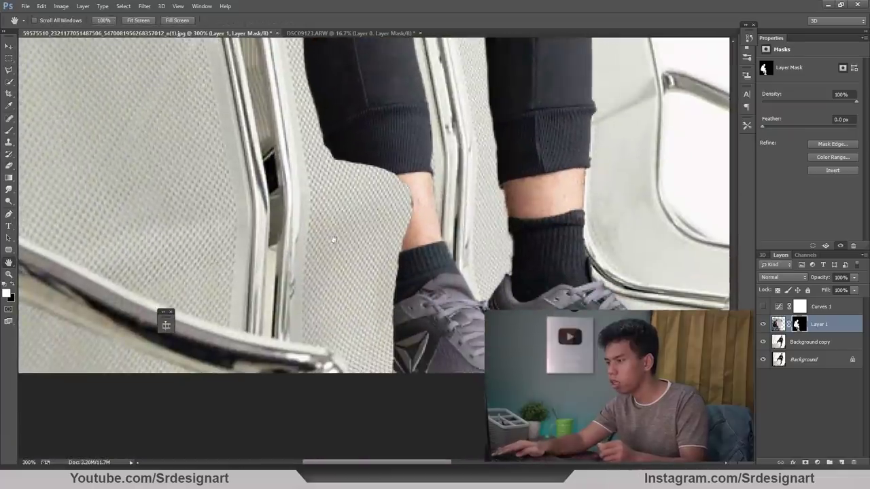
scroll(373, 401, down, 1)
scroll(383, 326, down, 2)
scroll(388, 274, up, 1)
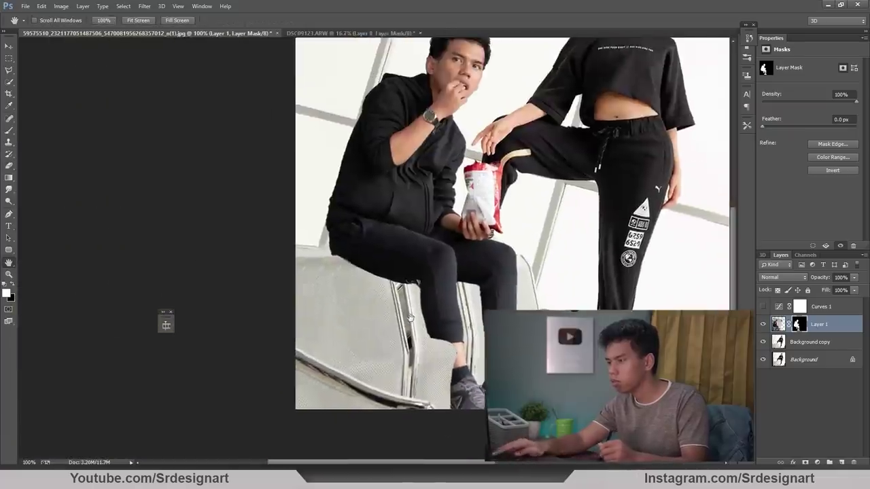
scroll(386, 272, down, 2)
scroll(386, 272, up, 2)
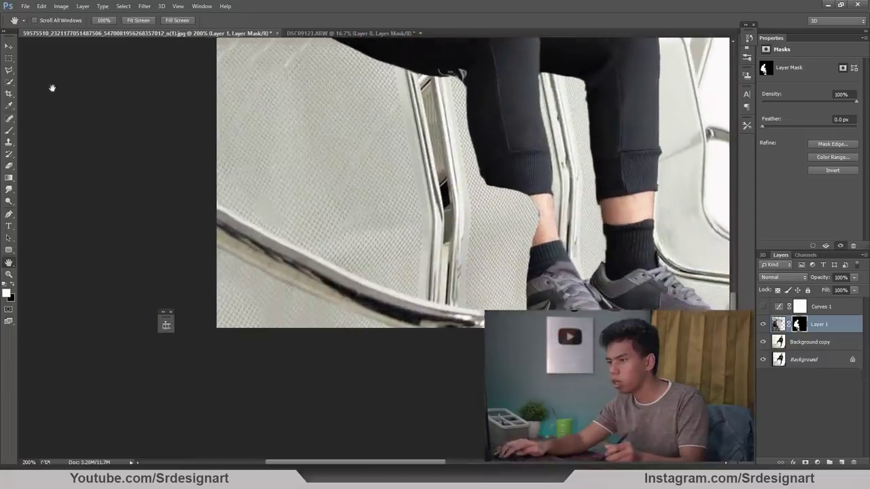
key(p)
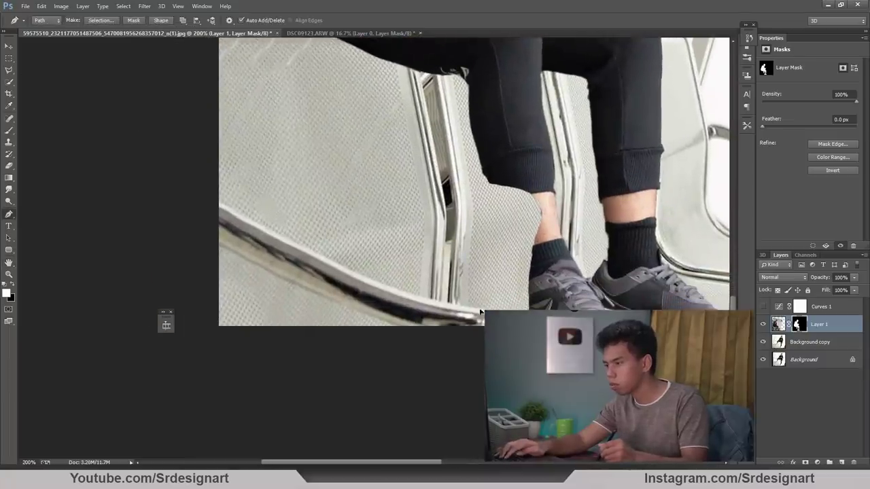
Step: Trace the chair seat edge with a pen path and turn it into a selection
click(333, 262)
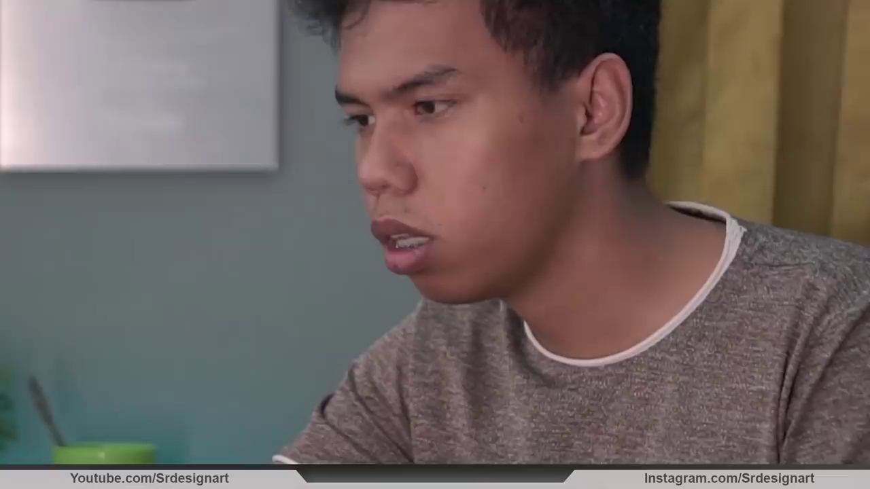
click(257, 223)
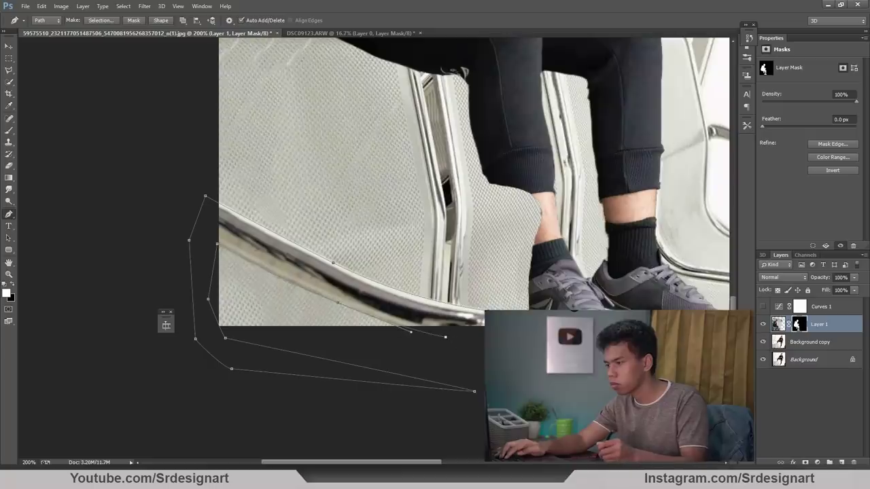
right_click(503, 202)
click(543, 246)
key(Return)
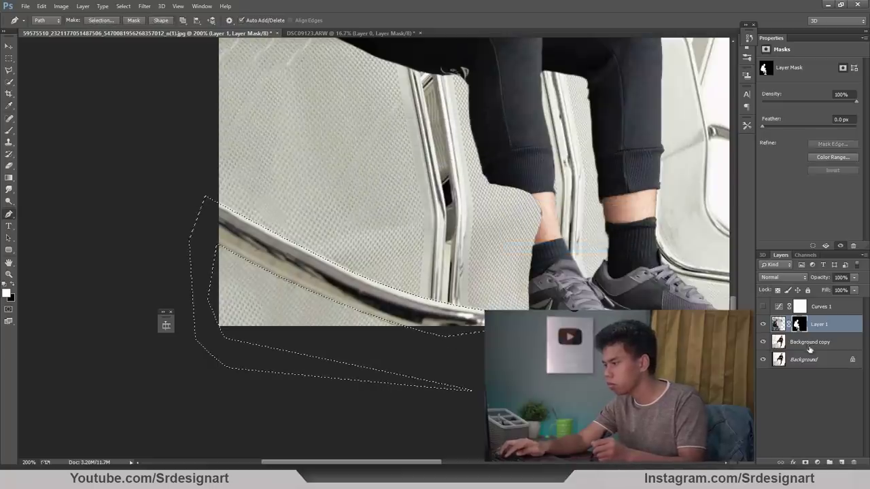
Step: Add Layer 2 at the top of the stack and delete the Curves 1 adjustment layer
click(809, 349)
key(ctrl+j)
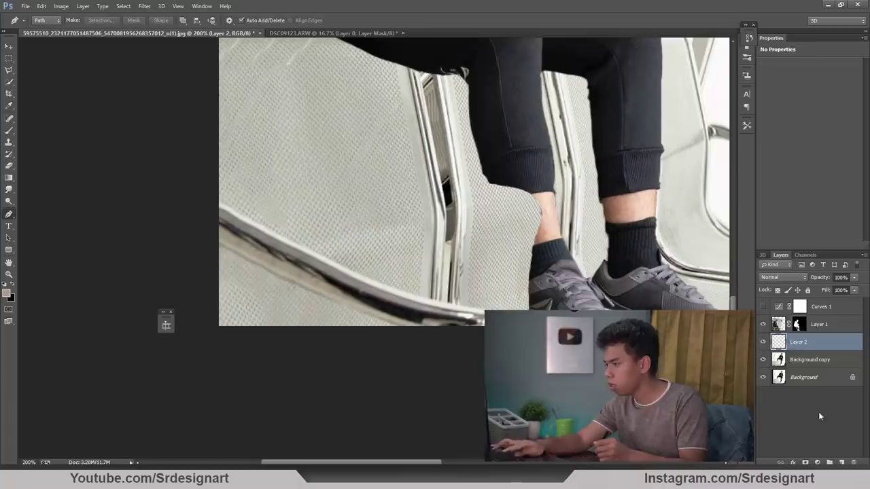
drag(808, 306, 806, 305)
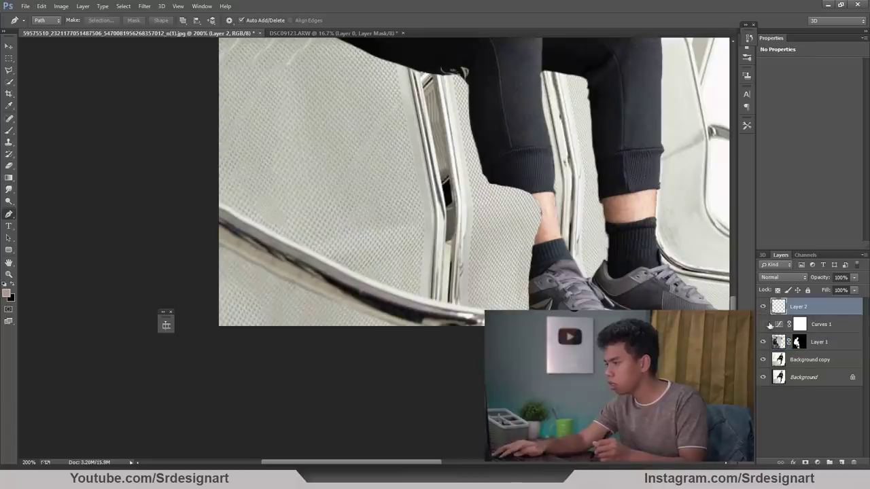
click(762, 326)
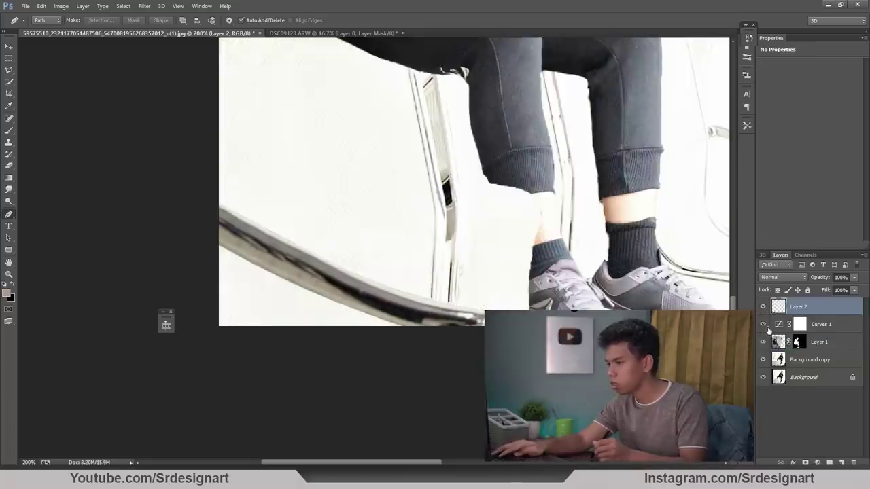
click(798, 325)
key(Delete)
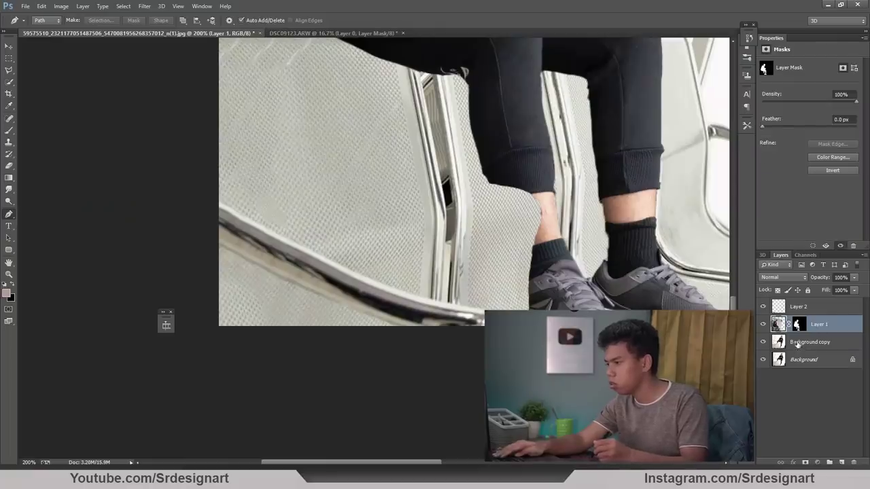
click(798, 341)
drag(381, 179, 441, 184)
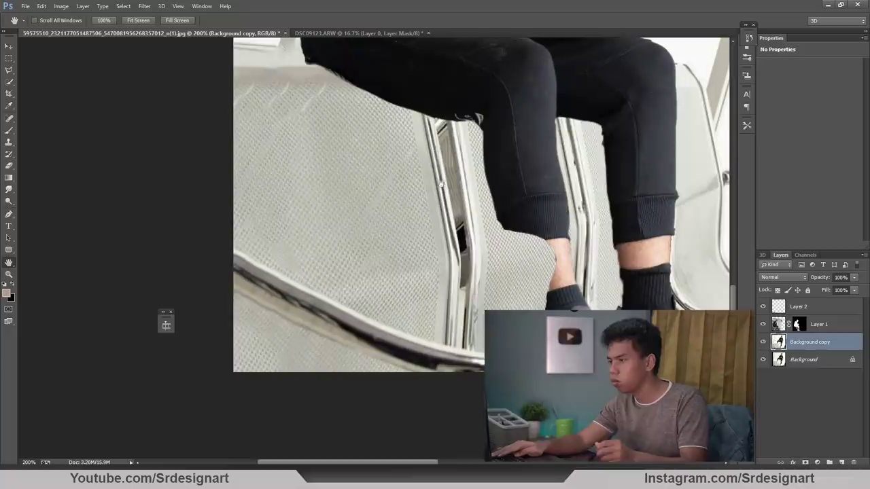
click(8, 58)
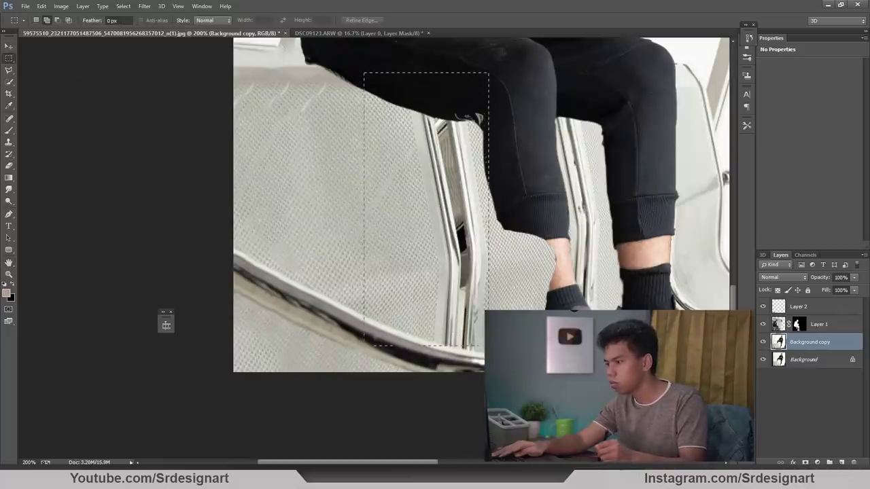
Step: Copy a chair strip to Layer 3, move it to the left edge, and stretch it downward
key(ctrl+j)
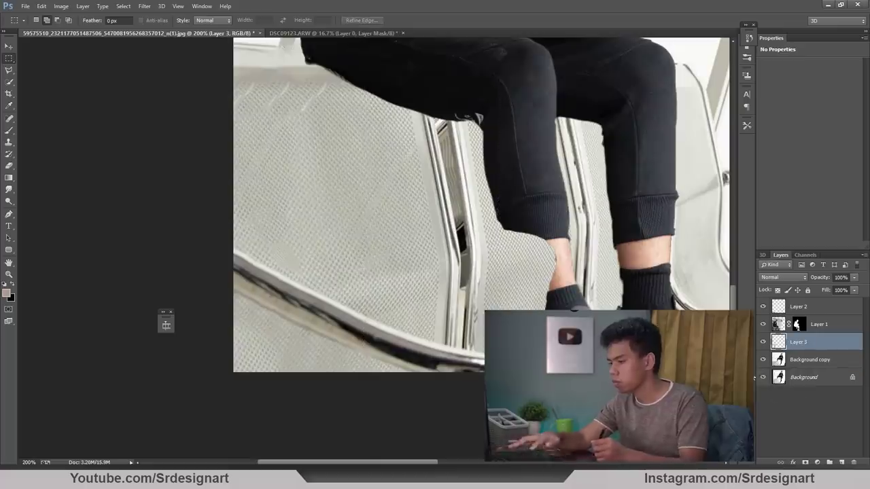
key(ctrl+t)
drag(393, 203, 128, 171)
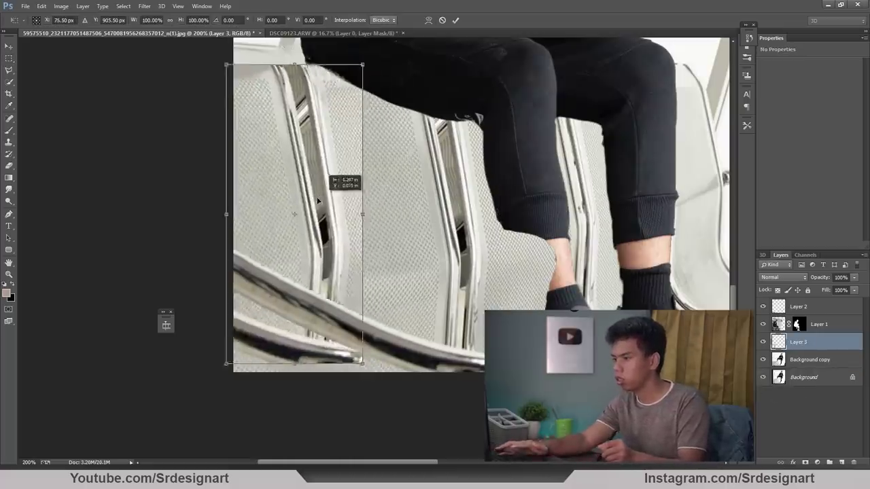
key(ctrl+minus)
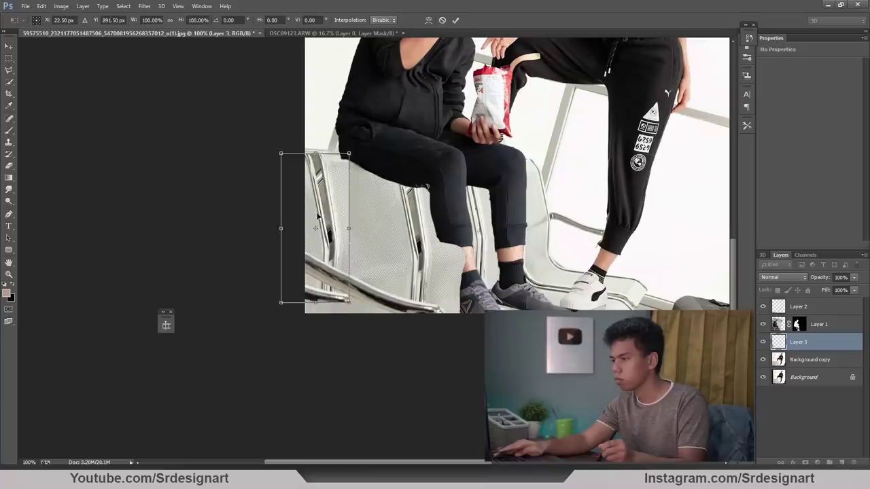
drag(310, 211, 315, 219)
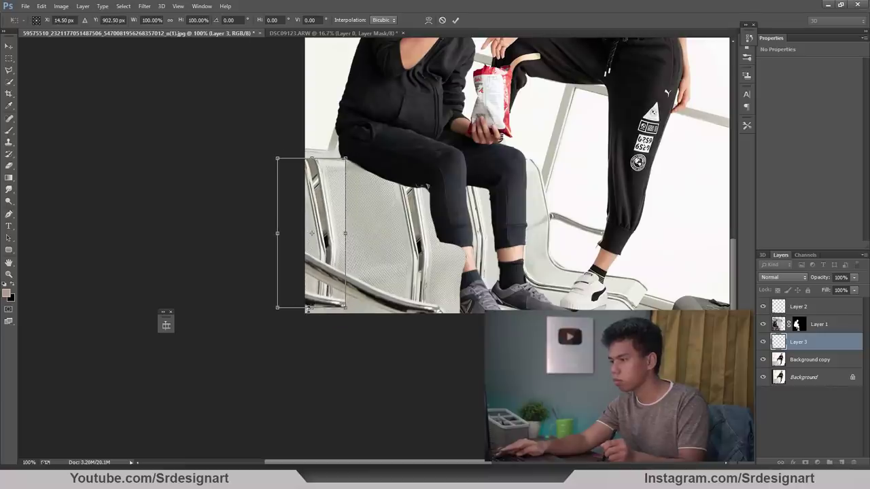
drag(307, 309, 311, 331)
key(Return)
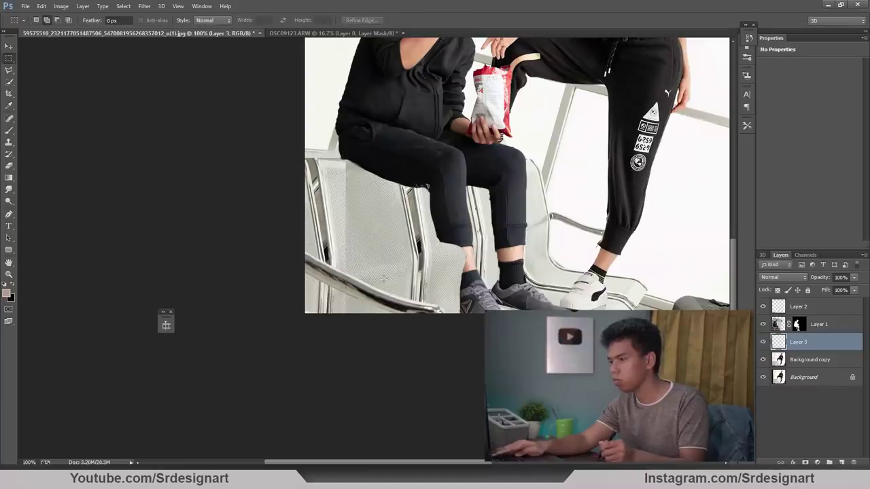
Step: Erase stray pixels along the man's pant-leg edge above the seat, then view both people
key(ctrl+plus)
key(e)
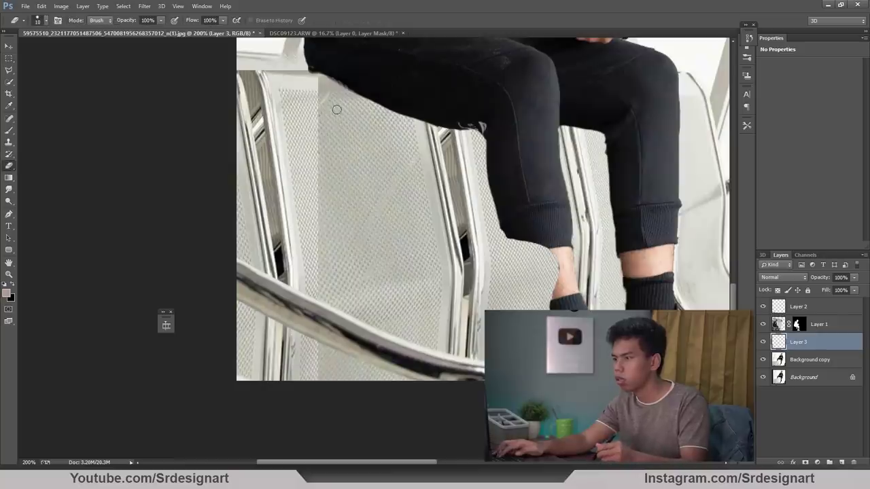
right_click(348, 82)
key(Return)
drag(320, 70, 314, 170)
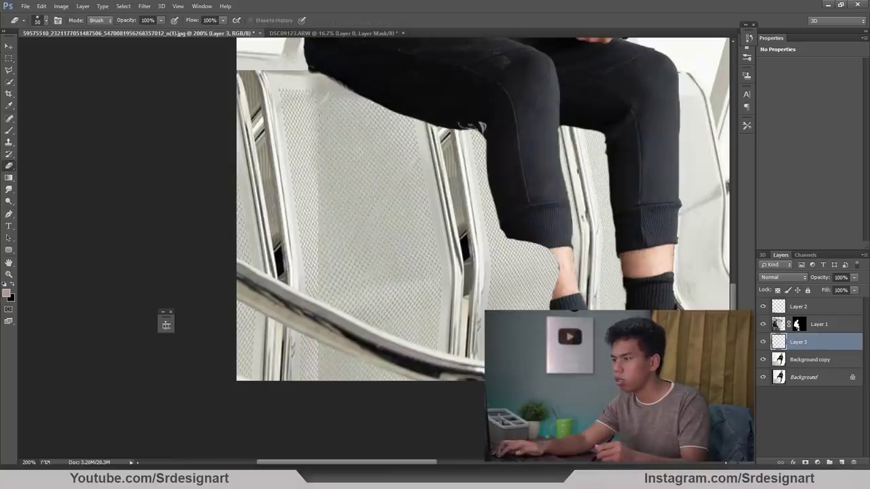
drag(306, 66, 323, 106)
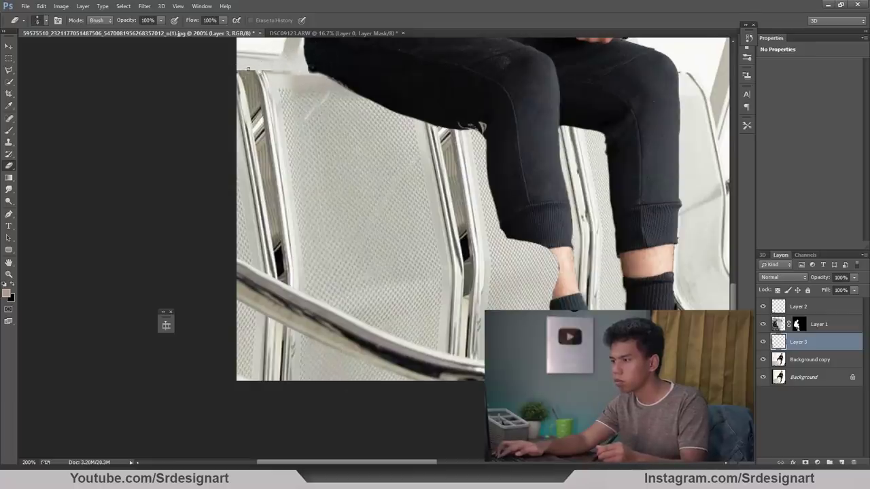
key(ctrl+minus)
mouse_move(253, 202)
mouse_down()
mouse_move(272, 237)
mouse_move(351, 318)
mouse_move(373, 229)
mouse_move(380, 237)
mouse_up()
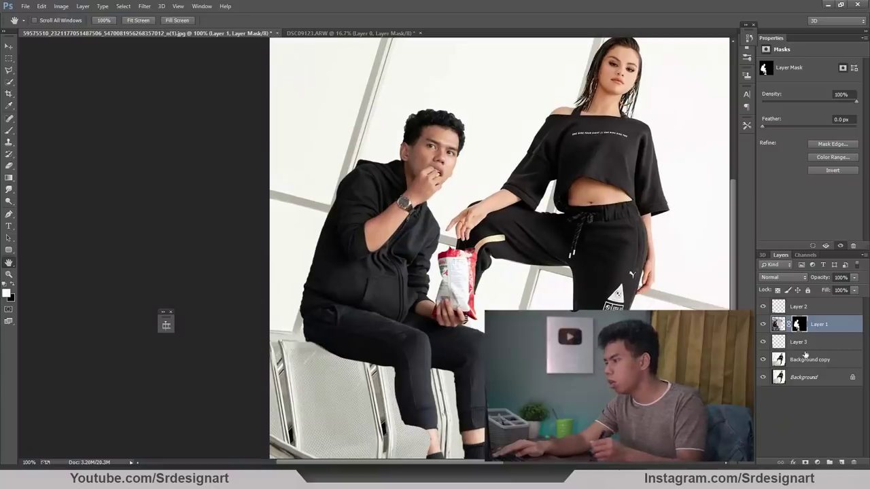
Step: Copy the woman's pant-leg logo patches from Background copy into Layer 4 above Layer 1
key(ctrl+minus)
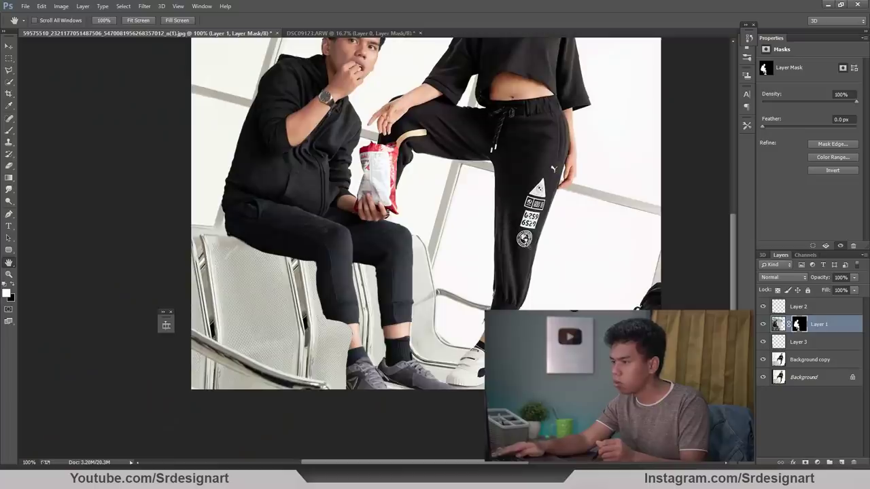
key(ctrl+plus)
key(ctrl+plus)
drag(533, 267, 391, 326)
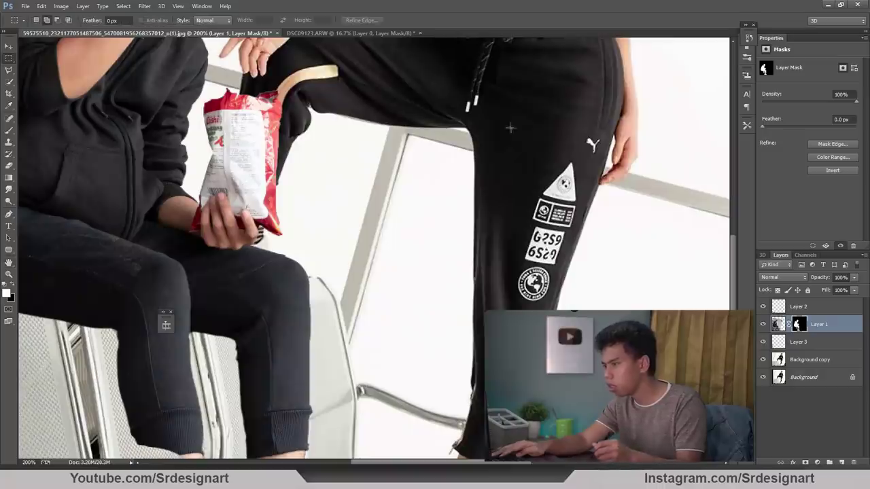
click(809, 360)
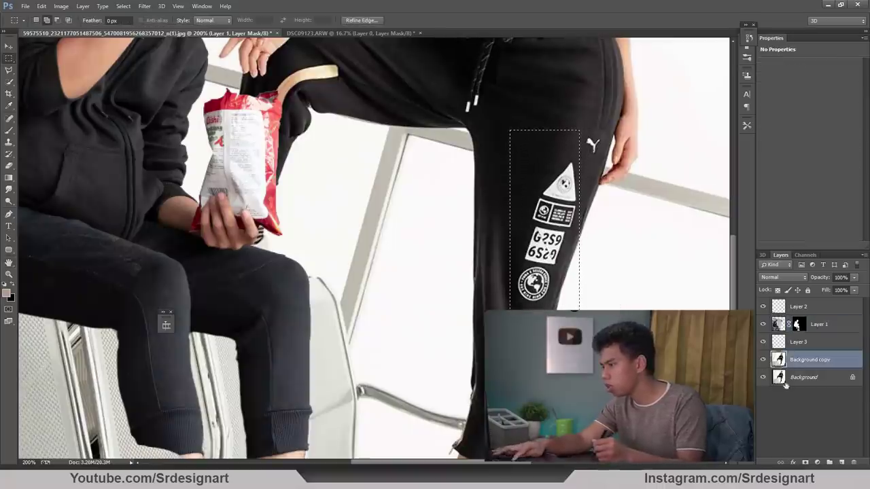
key(ctrl+j)
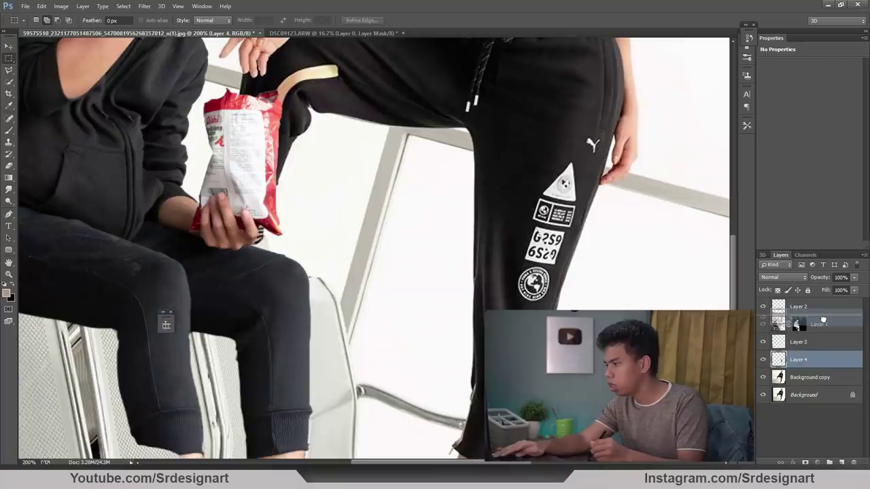
drag(814, 368, 817, 329)
key(ctrl+minus)
Step: Move, rotate and distort the logo patches to lie along the man's thigh
key(ctrl+t)
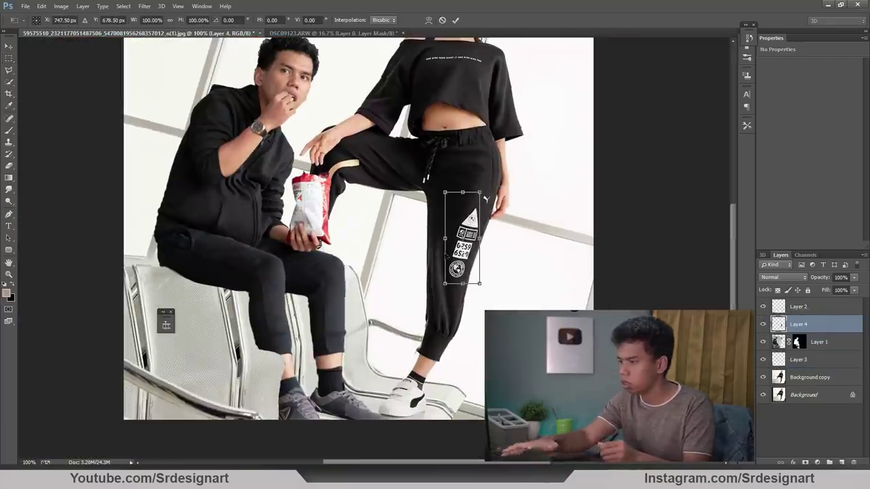
drag(466, 243, 243, 248)
mouse_move(327, 275)
mouse_down()
mouse_move(312, 182)
mouse_move(299, 171)
mouse_up()
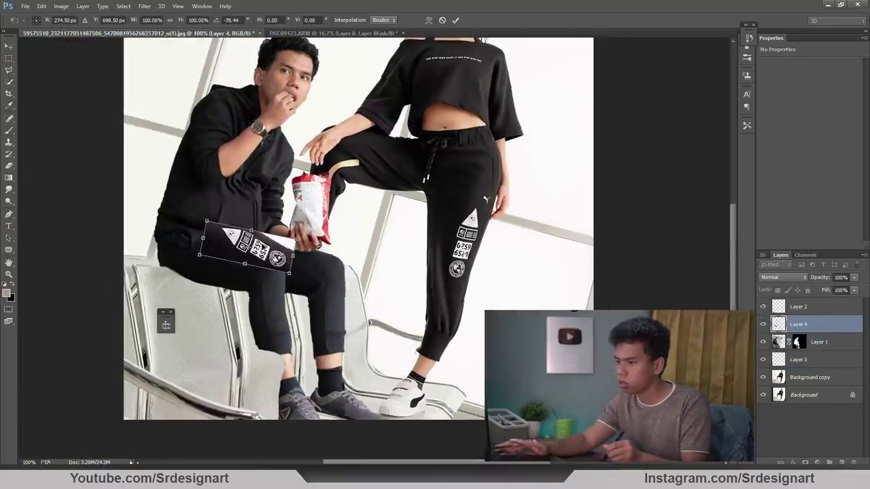
drag(272, 221, 239, 239)
right_click(235, 255)
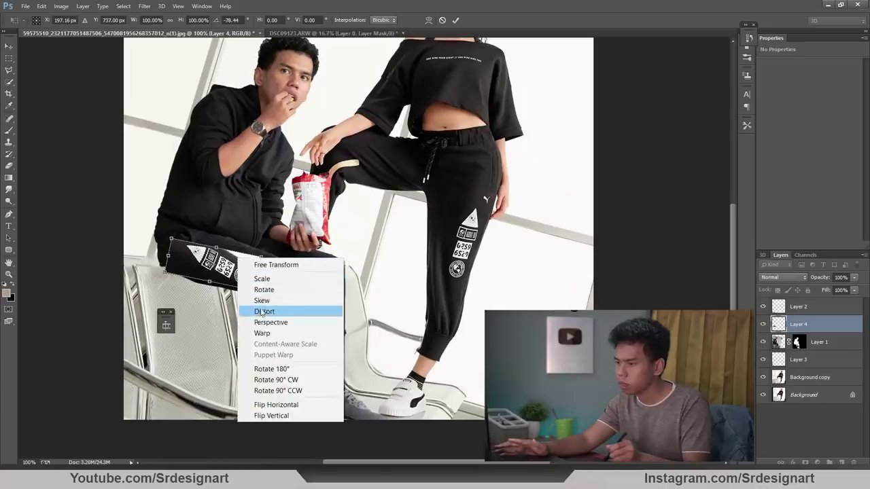
click(265, 311)
drag(210, 286, 220, 288)
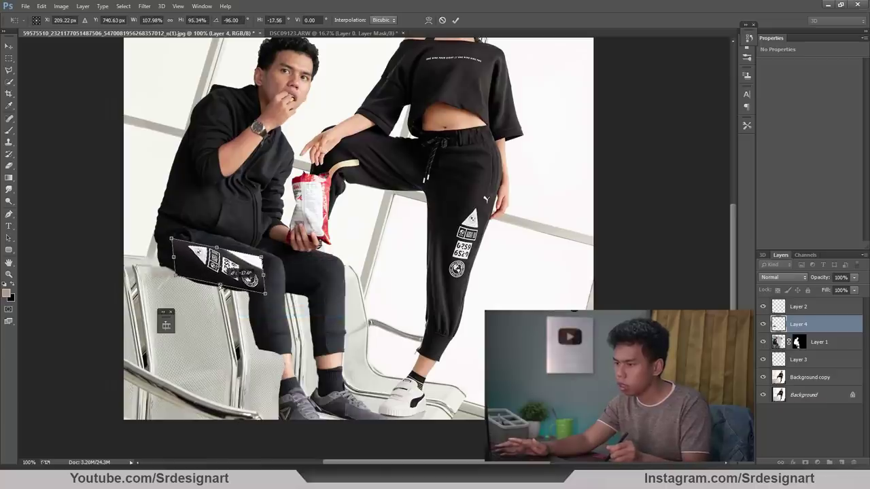
drag(174, 259, 178, 274)
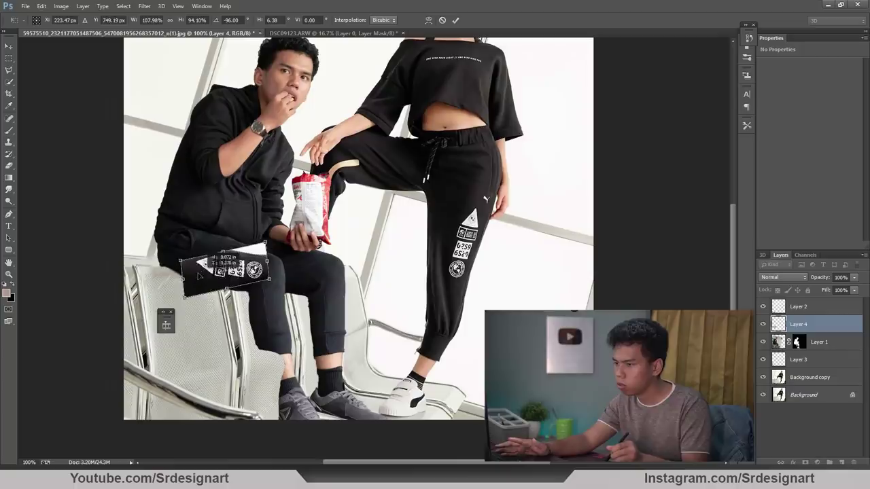
mouse_move(265, 277)
mouse_down()
mouse_move(263, 255)
mouse_move(276, 264)
mouse_up()
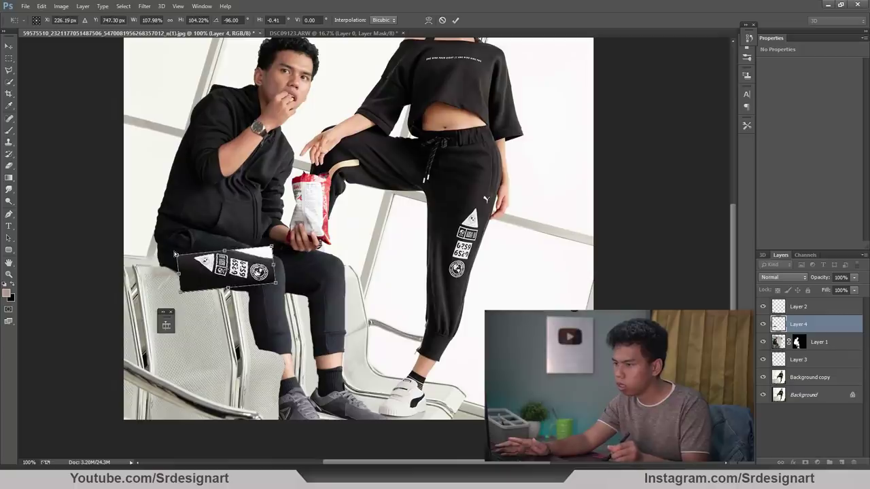
drag(181, 294, 182, 286)
key(Return)
Step: Select the logo's pixels with Select > Color Range
key(ctrl+plus)
key(ctrl+plus)
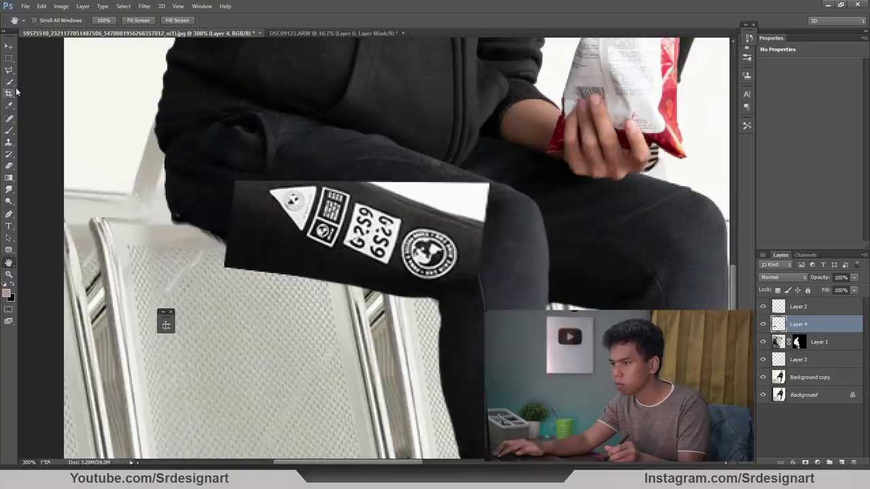
click(8, 81)
click(123, 6)
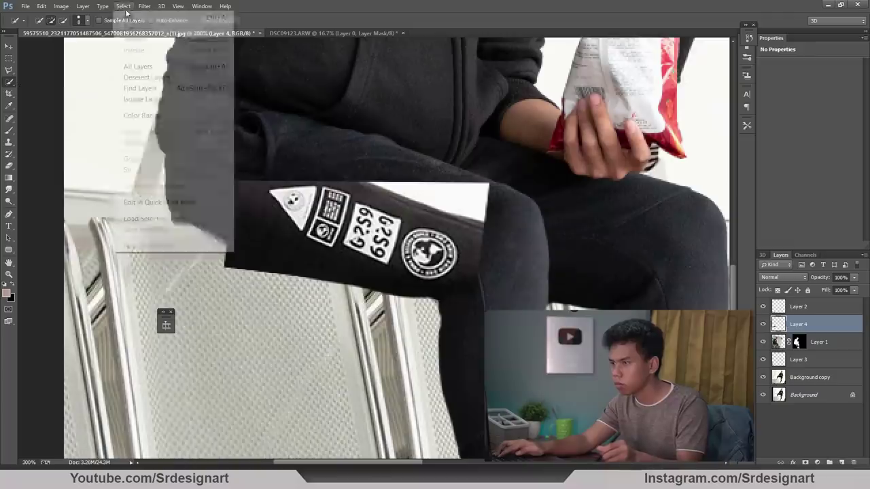
click(165, 114)
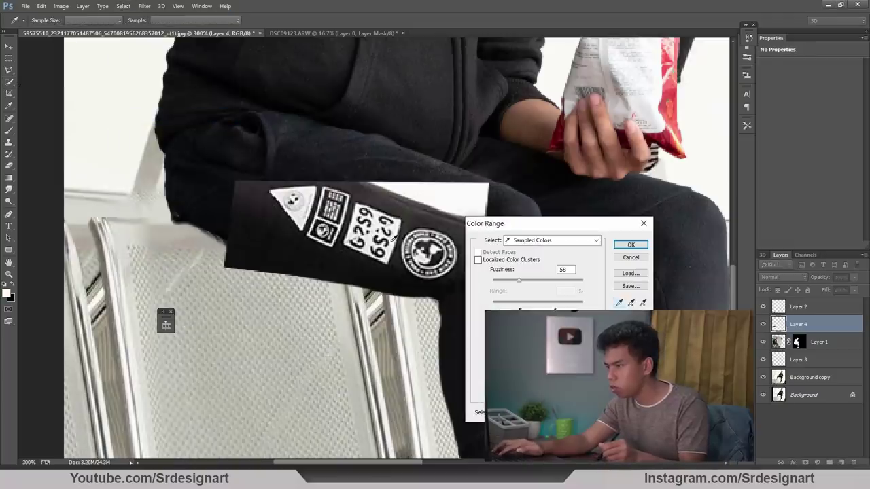
key(Return)
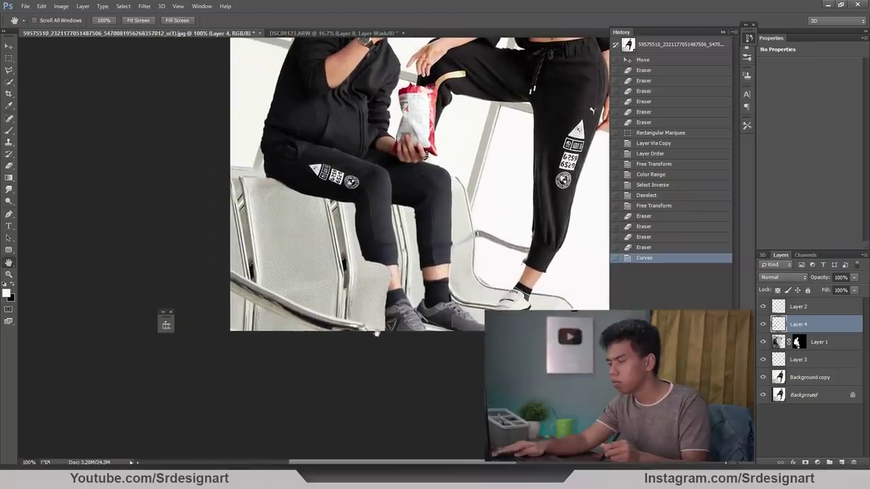
key(ctrl+plus)
click(25, 6)
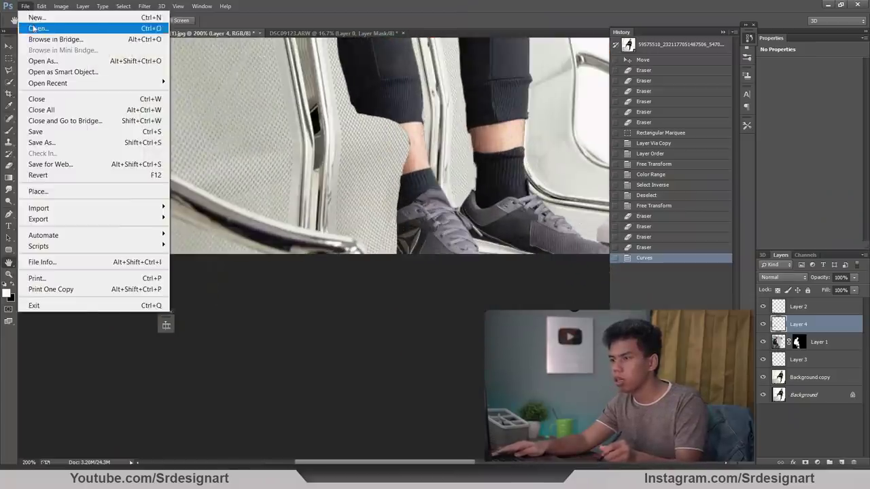
Step: Browse the photo thumbnails and open the armchair raw file DSC09141.ARW
click(34, 28)
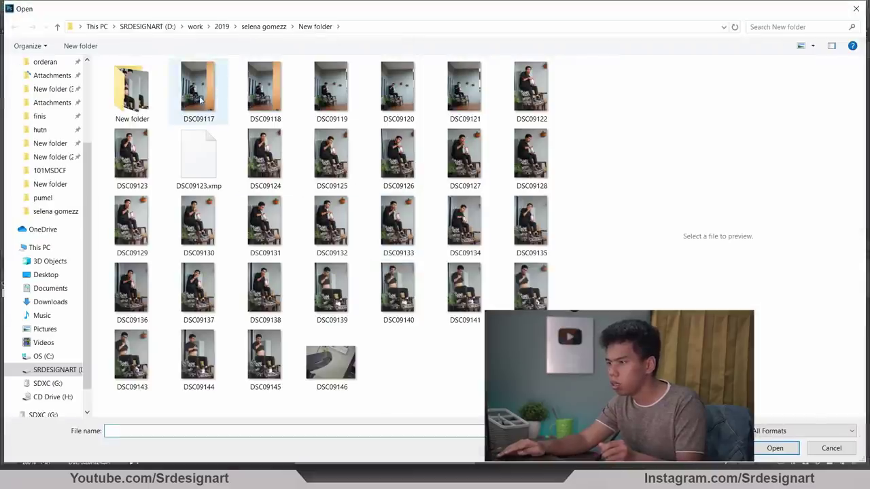
click(201, 100)
click(331, 109)
click(381, 115)
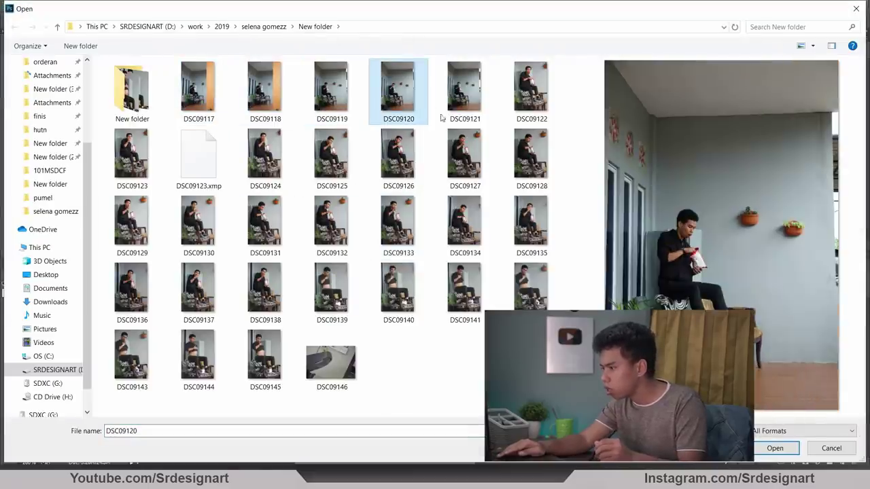
click(530, 110)
click(530, 155)
click(465, 155)
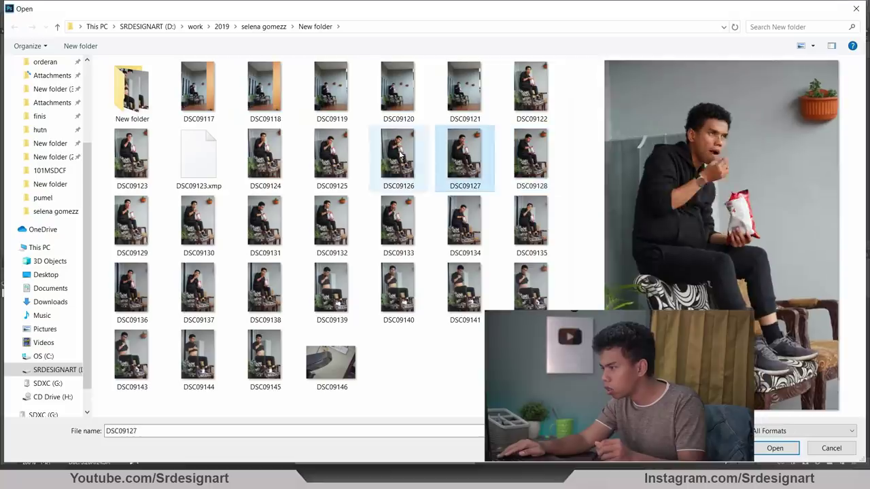
click(398, 155)
click(332, 153)
click(265, 153)
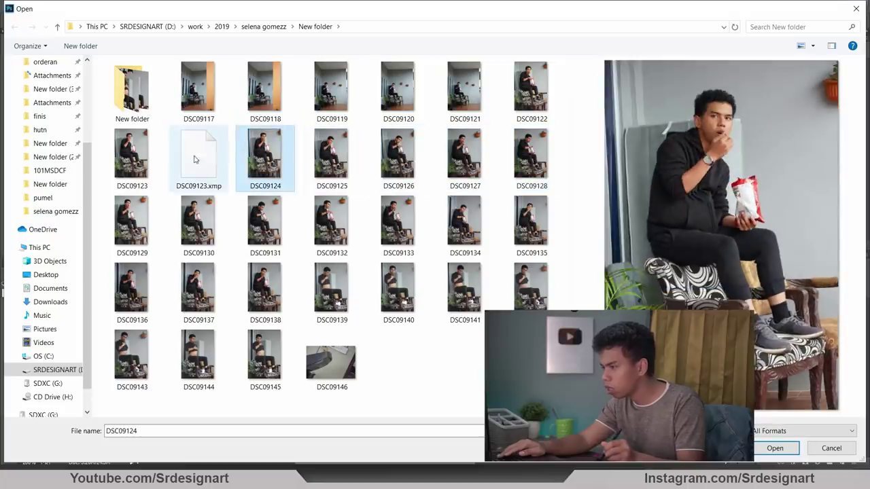
click(153, 149)
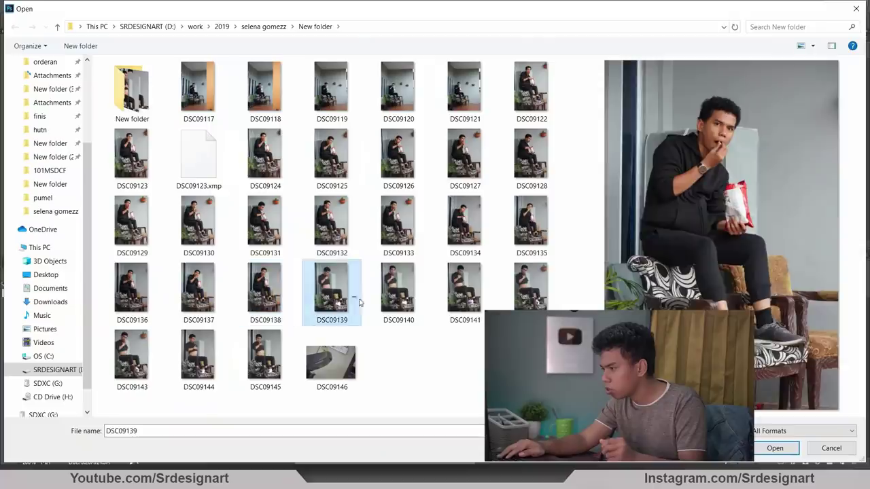
click(460, 316)
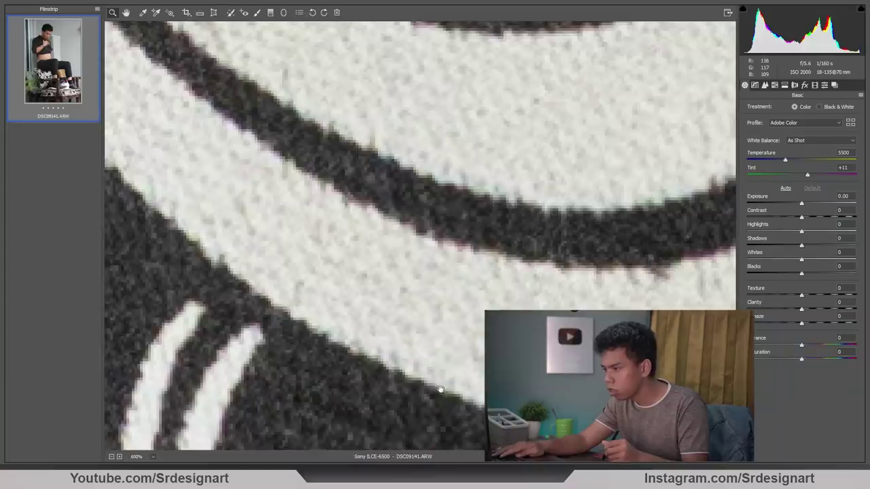
Step: Zoom and pan around the chair photo to bring the shoe under the chair into view
key(ctrl+minus)
key(ctrl+minus)
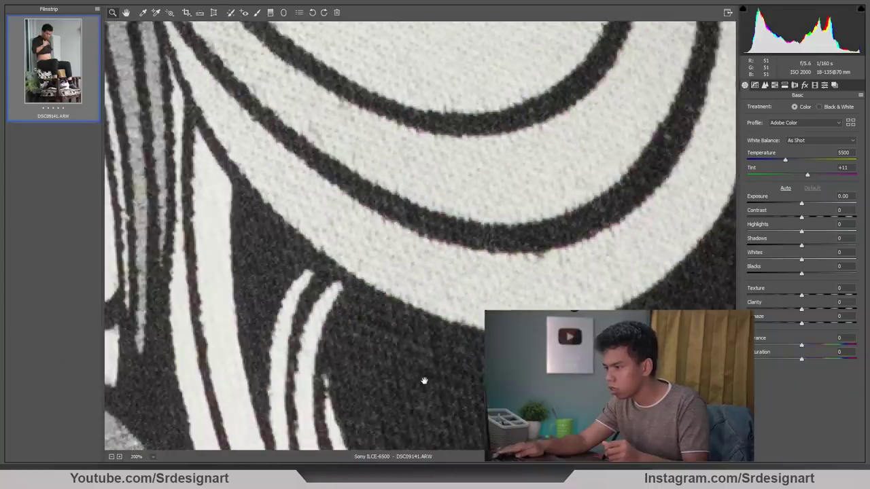
key(ctrl+minus)
key(ctrl+minus)
key(ctrl+plus)
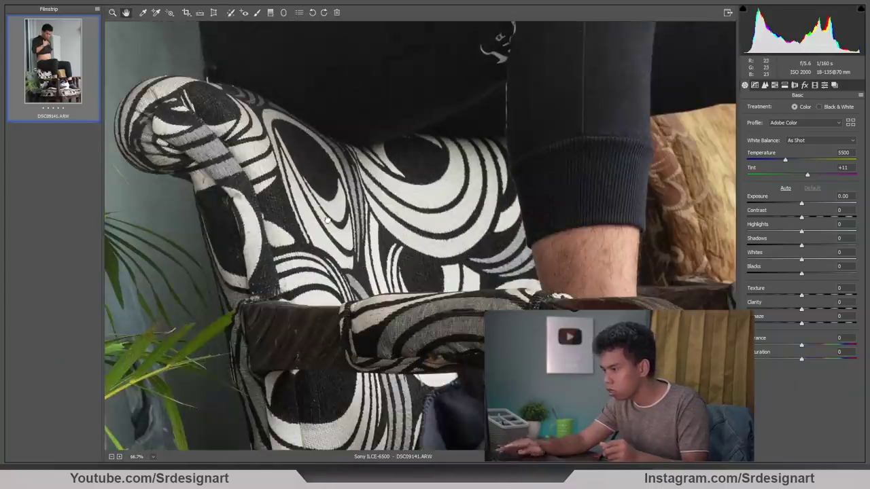
drag(326, 219, 74, 45)
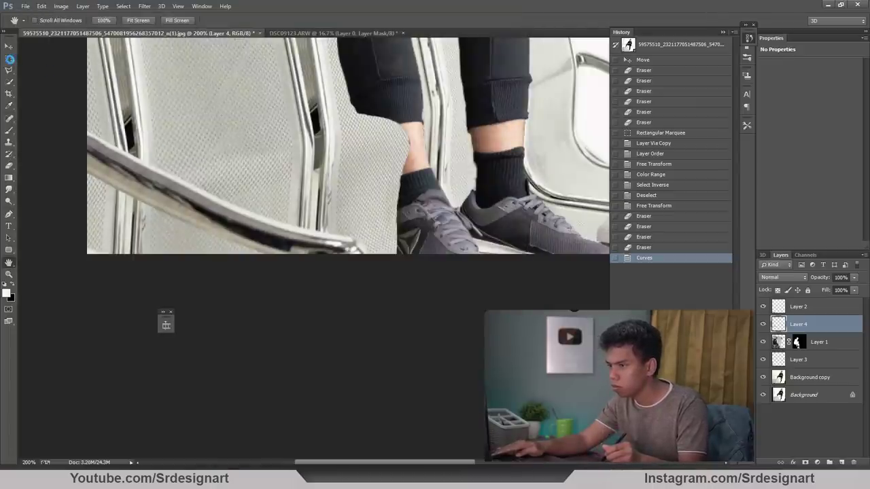
scroll(251, 250, up, 3)
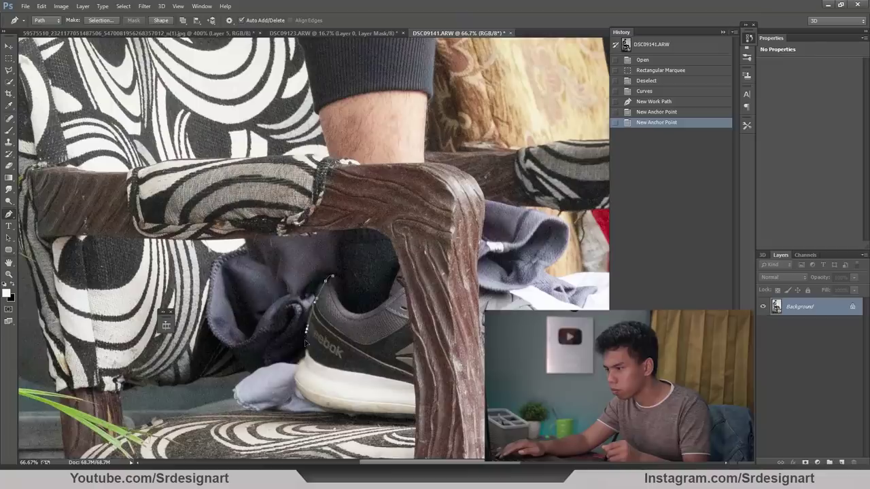
Step: Trace a Pen path around the Reebok shoe and turn it into a selection
click(306, 350)
click(296, 373)
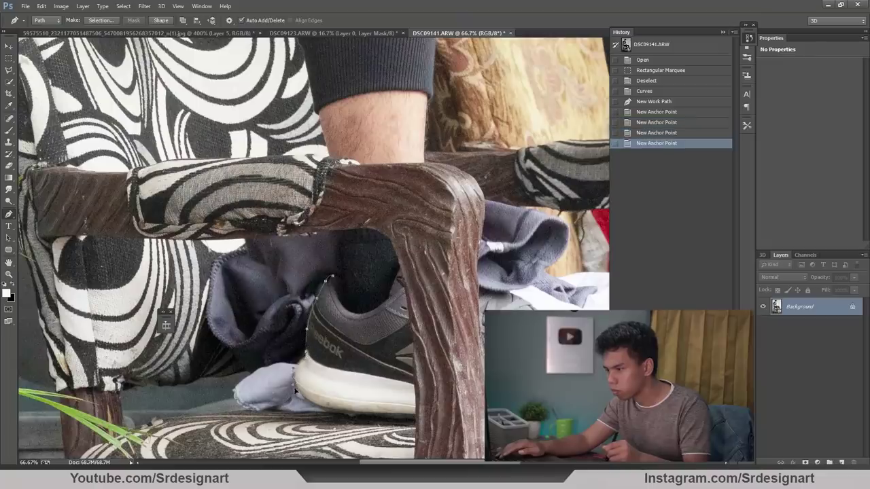
click(295, 389)
click(368, 420)
click(416, 418)
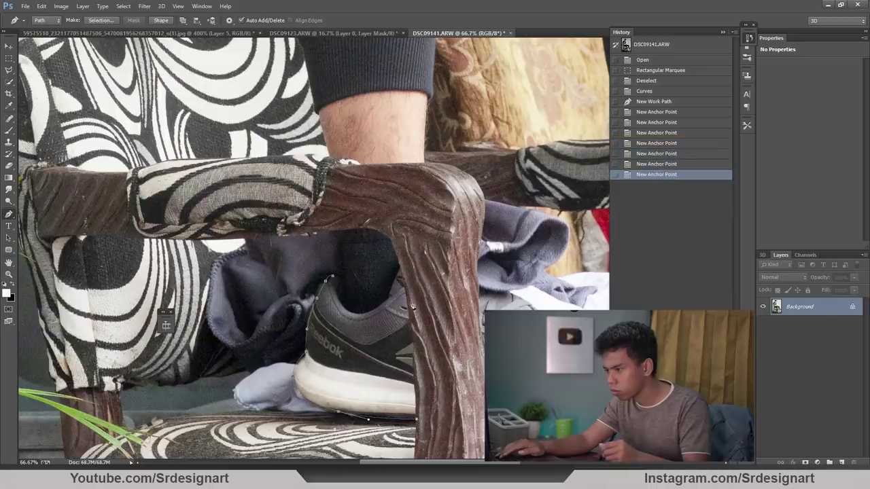
click(399, 267)
click(378, 269)
right_click(368, 269)
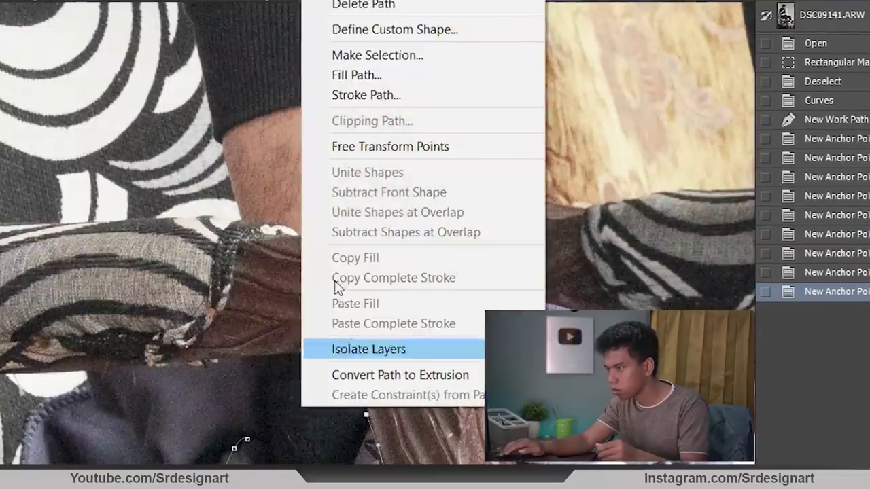
click(348, 54)
key(Return)
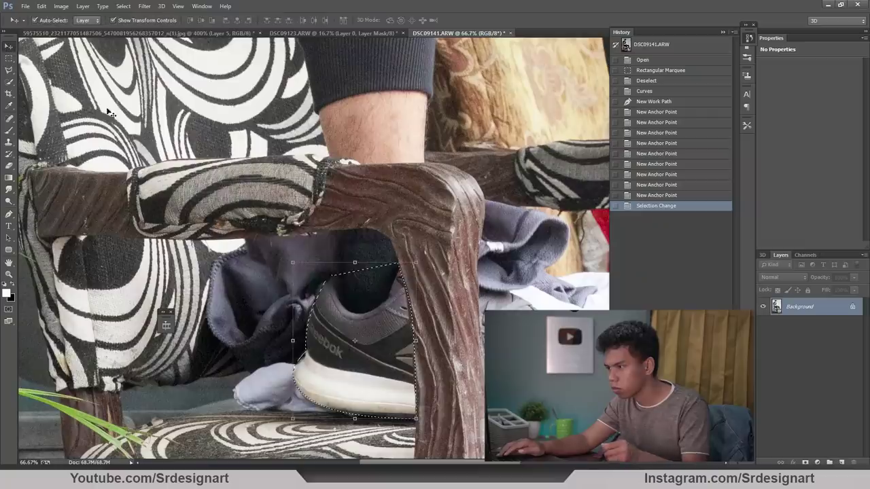
Step: Drag the shoe into the composite, scale it to 23% and move it up to the man's ankle
mouse_move(203, 81)
mouse_down()
mouse_move(195, 25)
mouse_move(371, 356)
mouse_up()
key(ctrl+t)
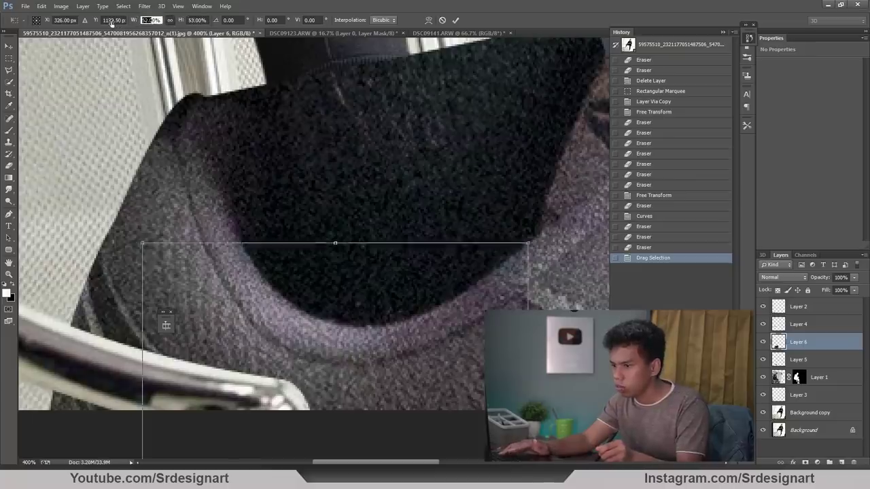
drag(135, 21, 96, 25)
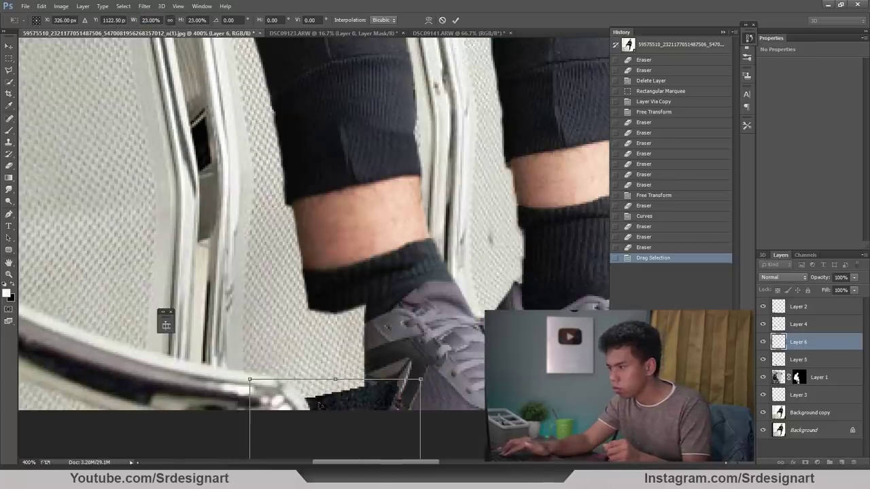
drag(319, 406, 325, 299)
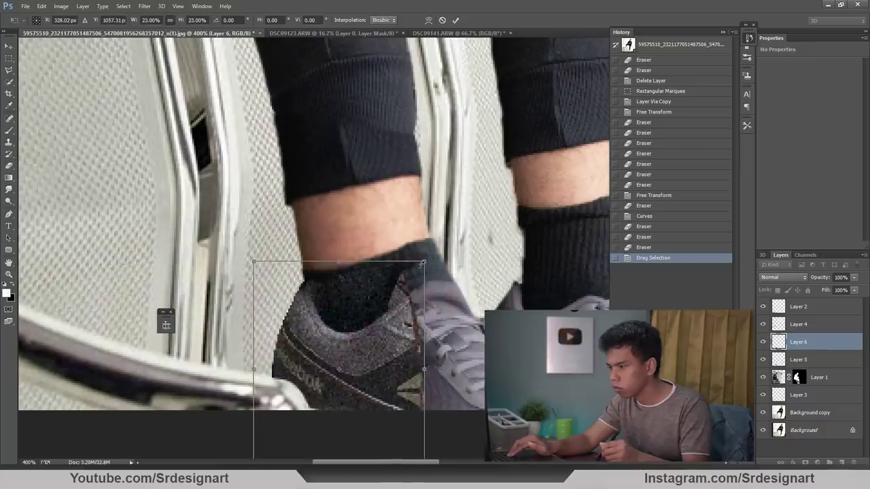
Step: Shrink the shoe further to about 18%, nudge it right and apply the transform
mouse_move(422, 263)
mouse_down()
mouse_move(325, 311)
mouse_move(366, 337)
mouse_up()
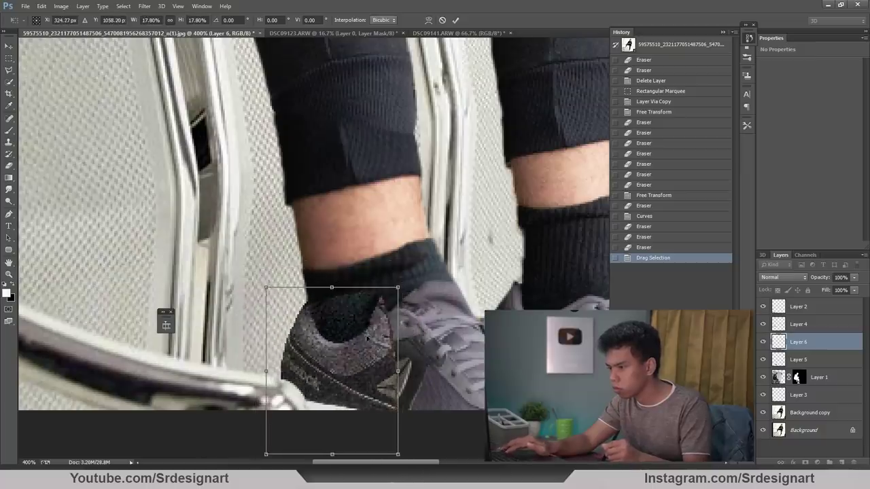
key(Right)
key(Return)
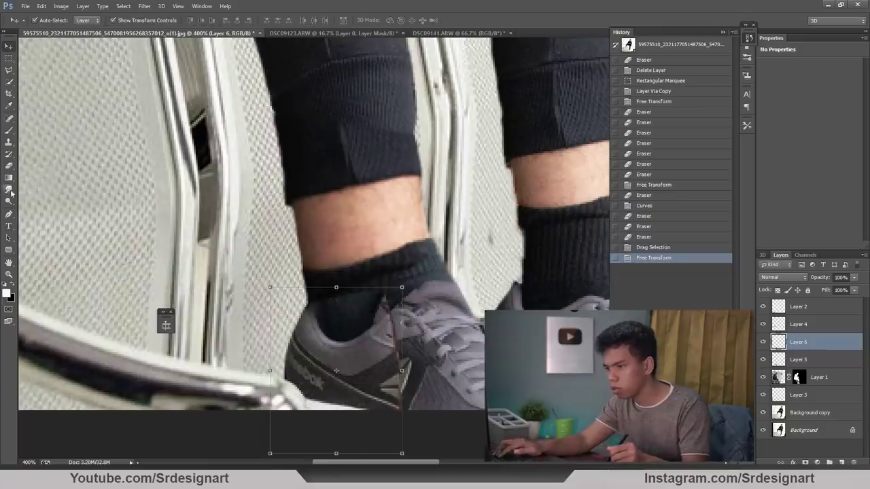
Step: Erase the shoe edge overlapping the sock, reposition it under the sock, and pick a new eraser brush
click(9, 166)
drag(397, 320, 405, 393)
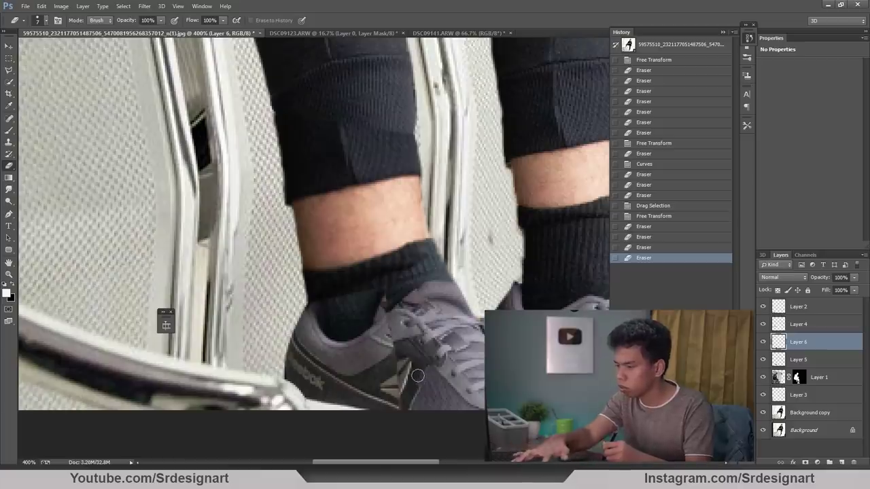
key(ctrl+t)
drag(380, 386, 388, 366)
key(Return)
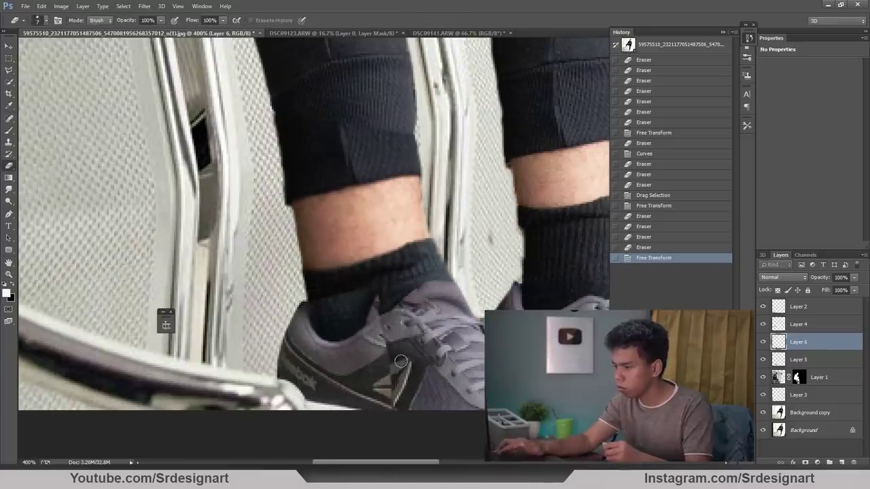
right_click(418, 407)
double_click(417, 408)
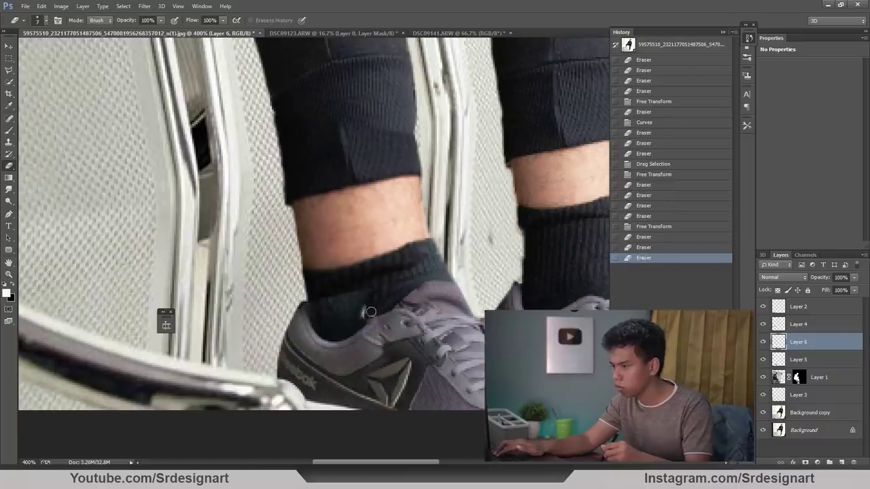
Step: Warp the shoe so its top bends up to meet the sock
key(ctrl+t)
right_click(380, 345)
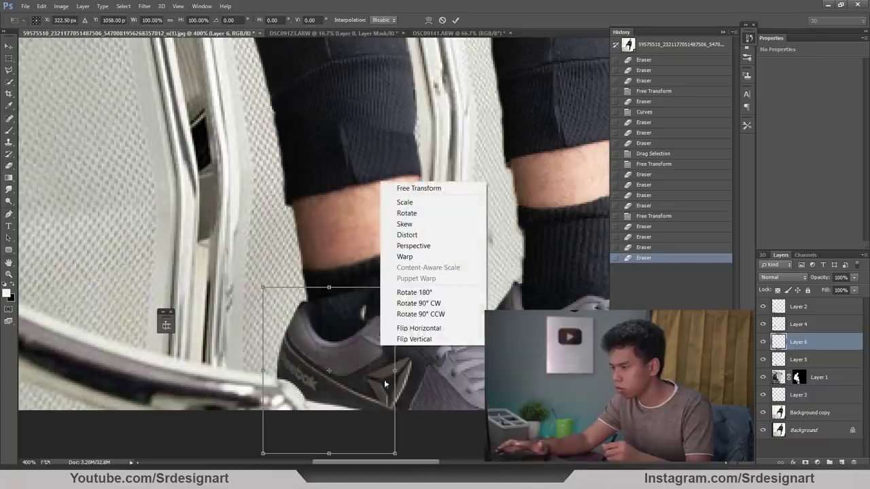
click(404, 256)
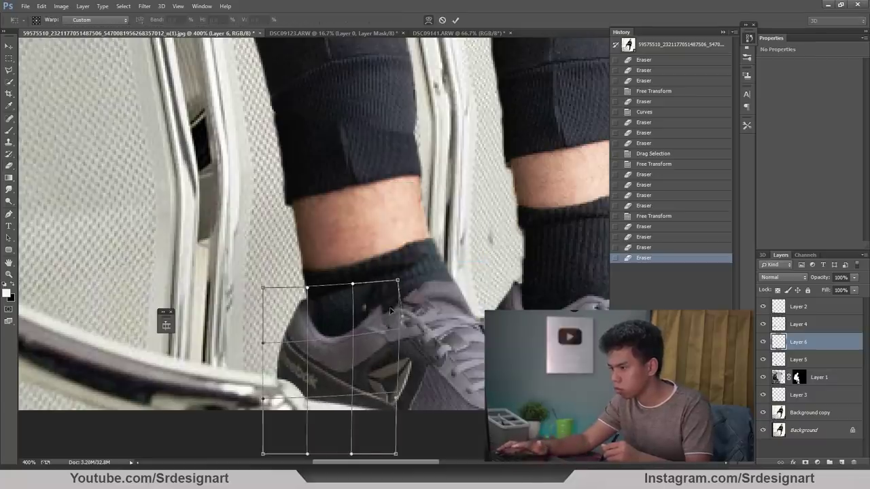
drag(377, 323, 379, 305)
key(Return)
Step: Erase the shoe along the sock edge and apply a Curves tone adjustment to it
right_click(378, 307)
click(368, 306)
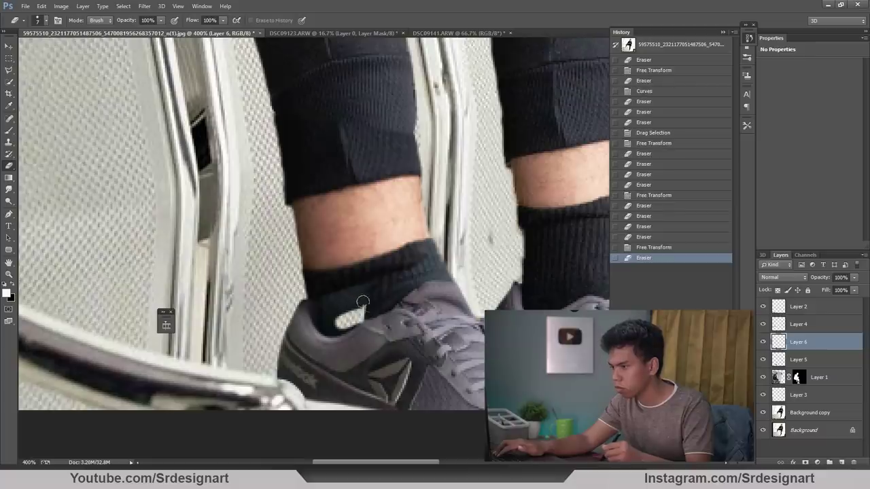
drag(363, 301, 315, 284)
key(ctrl+m)
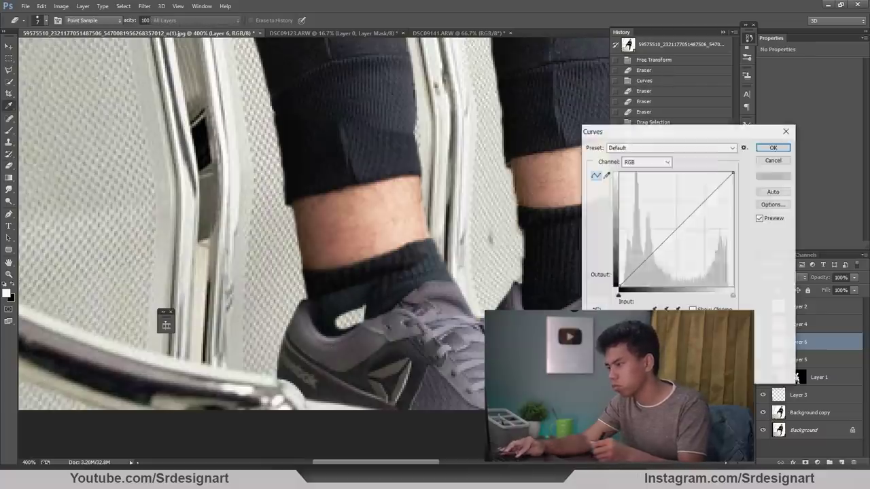
key(Return)
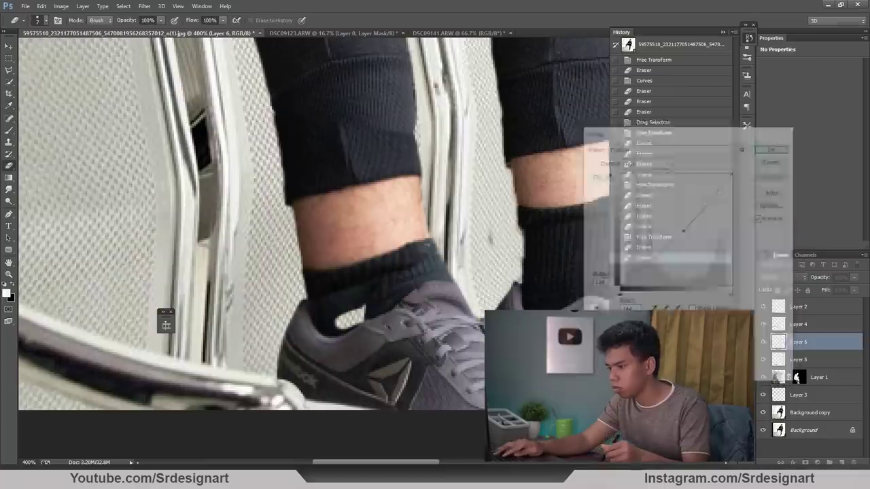
click(11, 144)
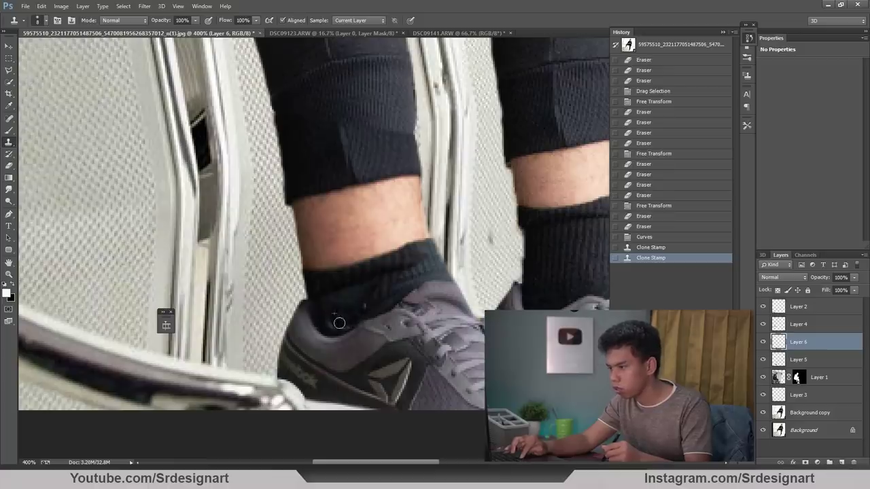
Step: Clone sock texture over the gap at the man's ankle
click(364, 315)
click(364, 316)
click(363, 315)
scroll(281, 291, down, 2)
scroll(287, 311, down, 2)
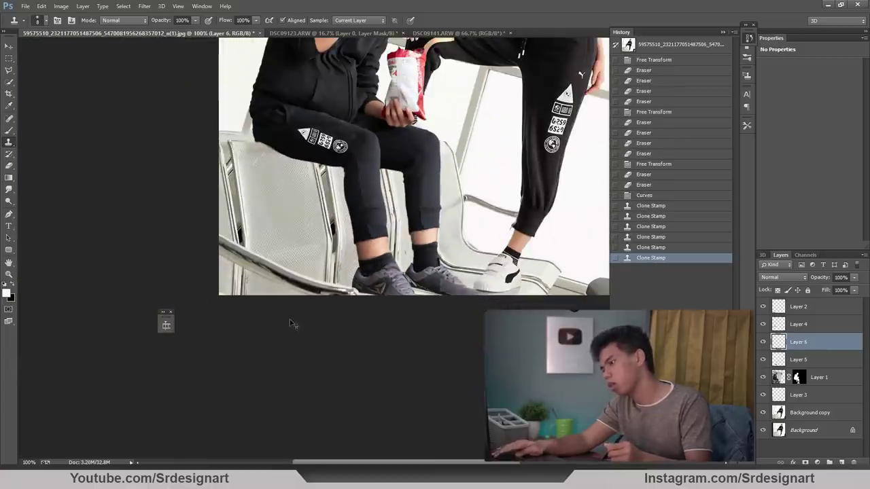
scroll(374, 239, up, 1)
scroll(374, 239, up, 1)
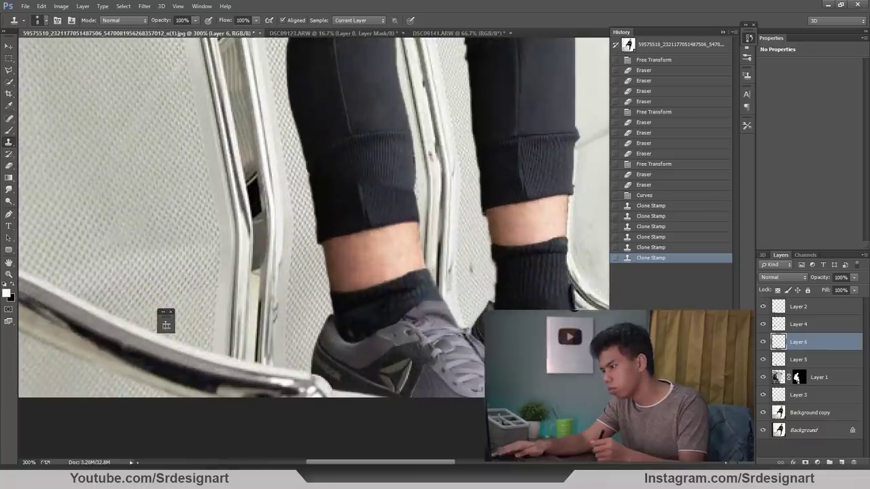
Step: Merge Layers 2, 4, 5 and 6 into a single Layer 2
shift+click(811, 307)
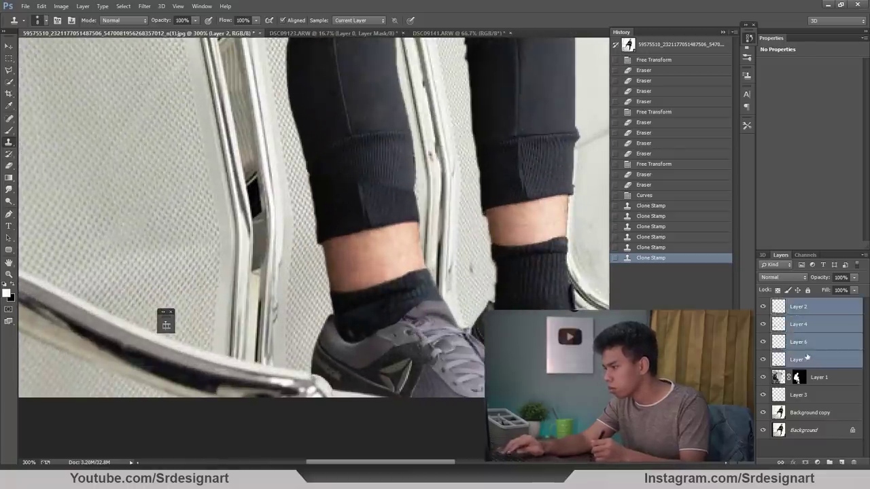
shift+click(815, 360)
right_click(816, 360)
click(662, 292)
scroll(302, 395, down, 1)
scroll(302, 395, down, 2)
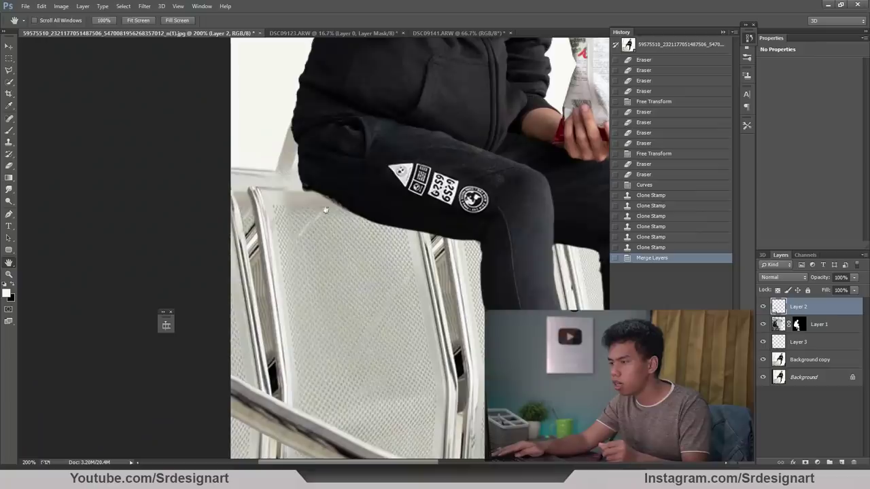
Step: Zoom in on the man's thigh and seat and select Layer 3
mouse_move(402, 211)
mouse_down()
mouse_move(230, 175)
mouse_move(256, 196)
mouse_up()
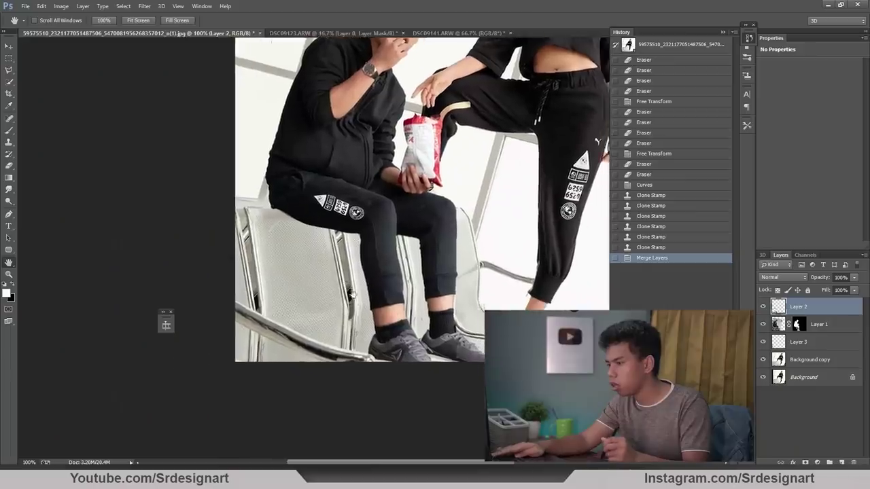
key(ctrl+plus)
key(ctrl+plus)
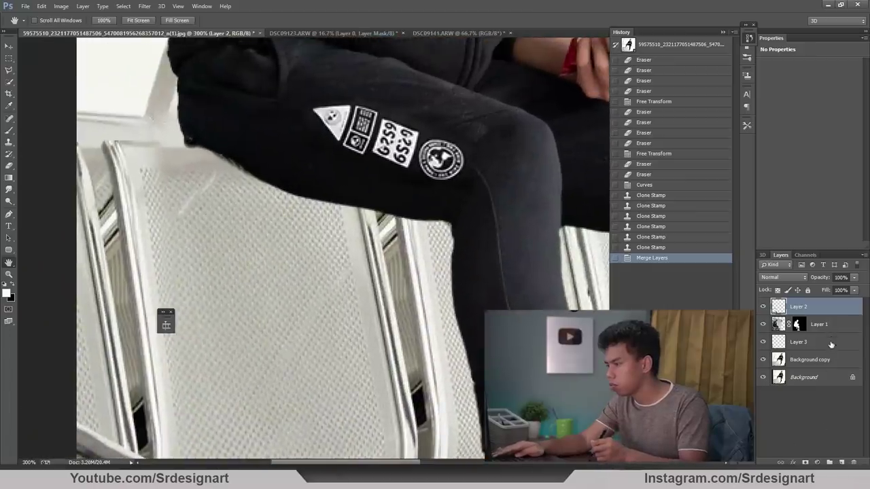
click(831, 343)
click(817, 462)
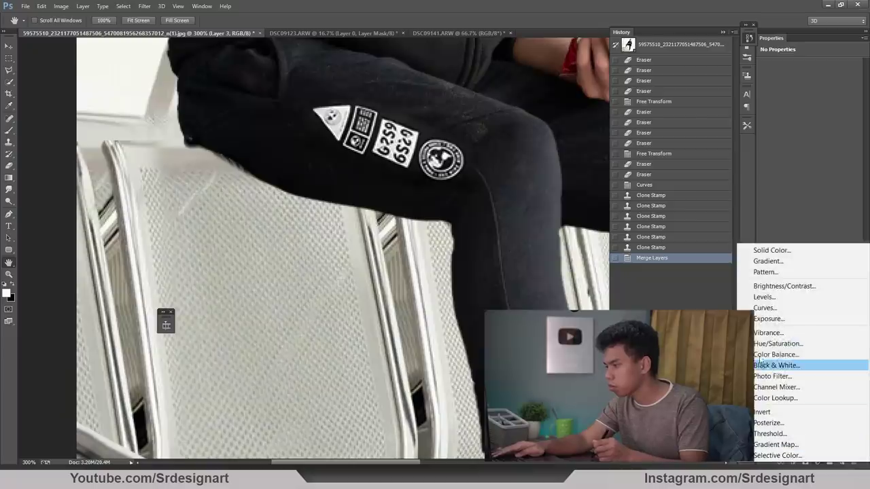
Step: Add a darkening Curves 1 layer with a black mask and paint shadow under the thigh
click(770, 310)
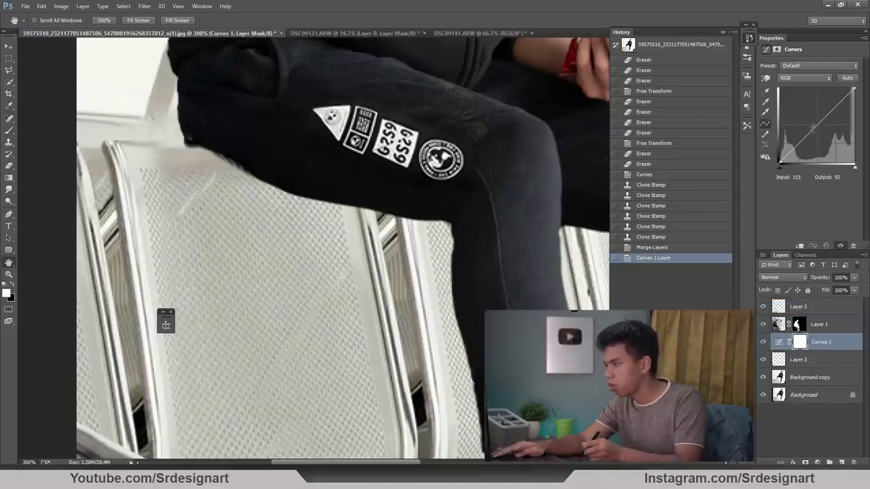
drag(813, 127, 829, 139)
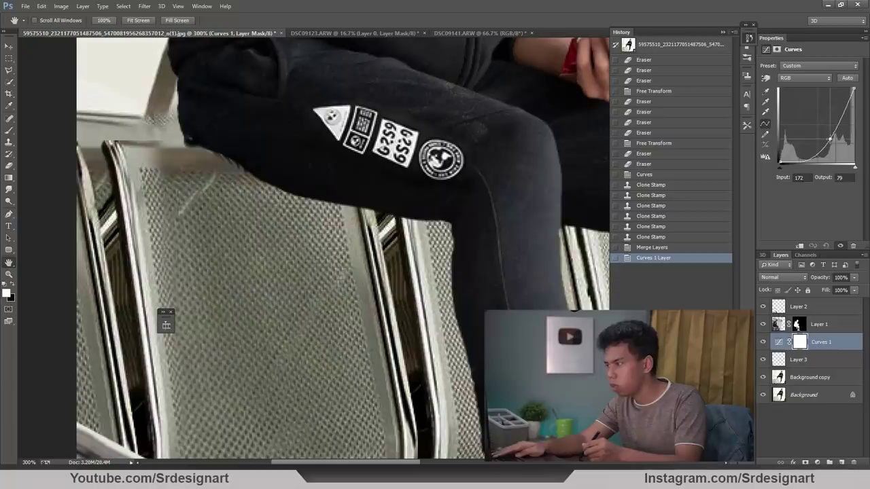
key(ctrl+BackSpace)
key(b)
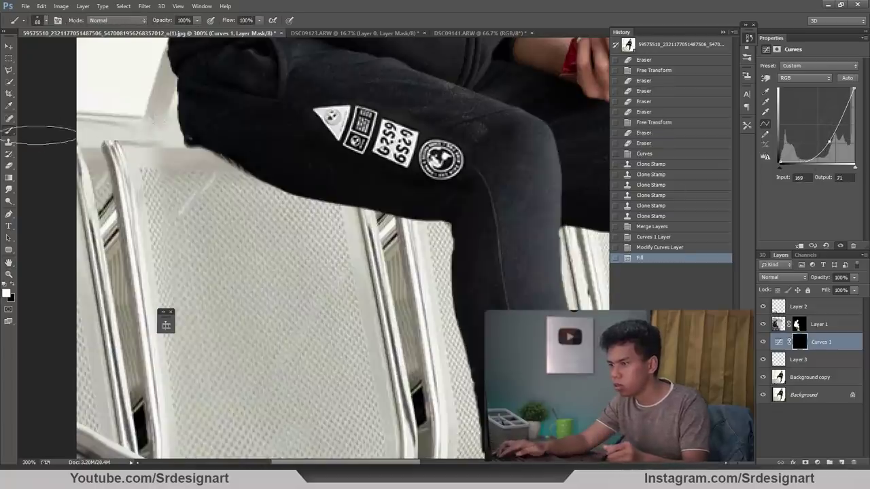
key(bracketright)
key(bracketright)
key(bracketright)
key(bracketright)
right_click(288, 194)
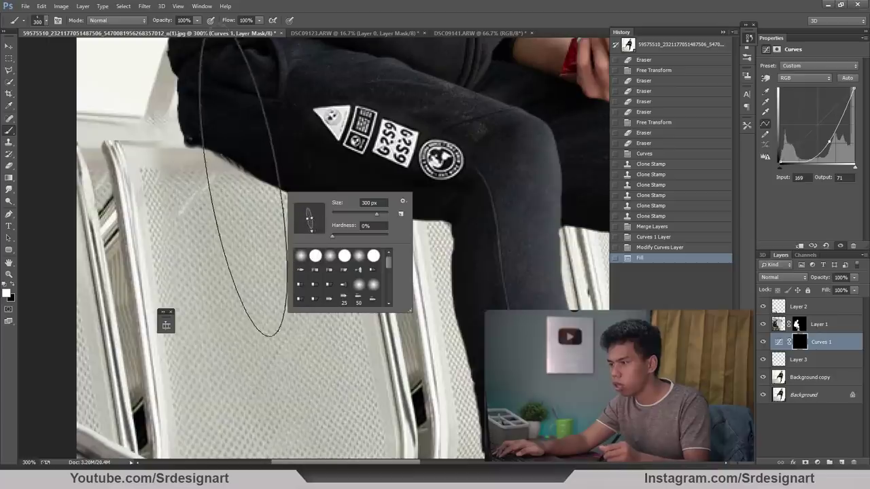
click(227, 252)
drag(243, 242, 244, 149)
Step: Paint more of the Curves 1 mask along the thigh and leg with a 250 px brush
key(bracketleft)
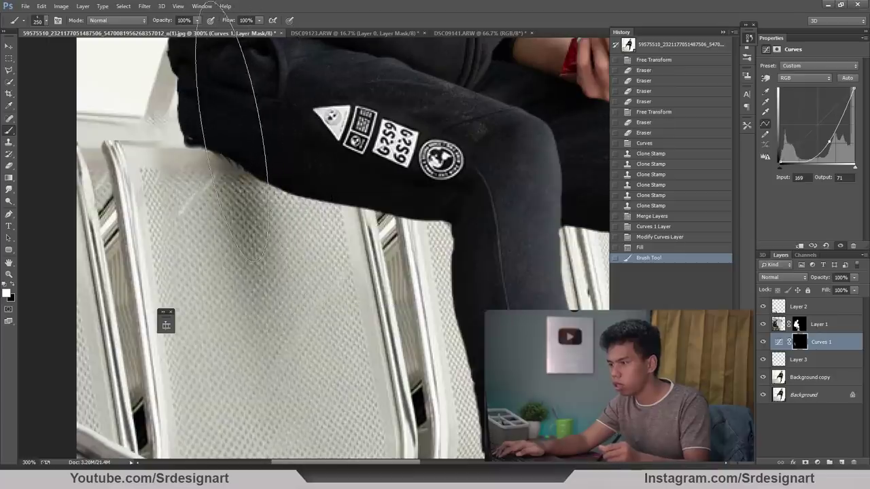
drag(287, 121, 299, 244)
drag(292, 136, 319, 285)
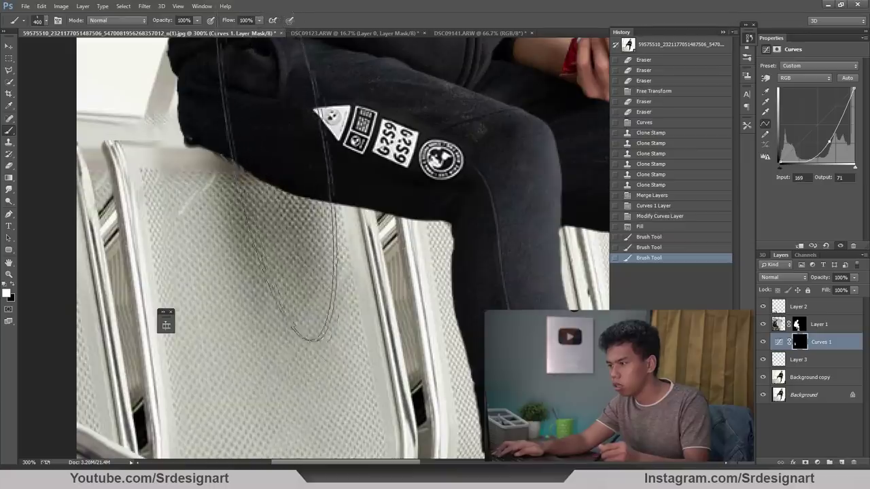
key(bracketright)
key(bracketright)
key(bracketright)
key(ctrl+minus)
key(ctrl+minus)
drag(340, 170, 346, 258)
key(ctrl+minus)
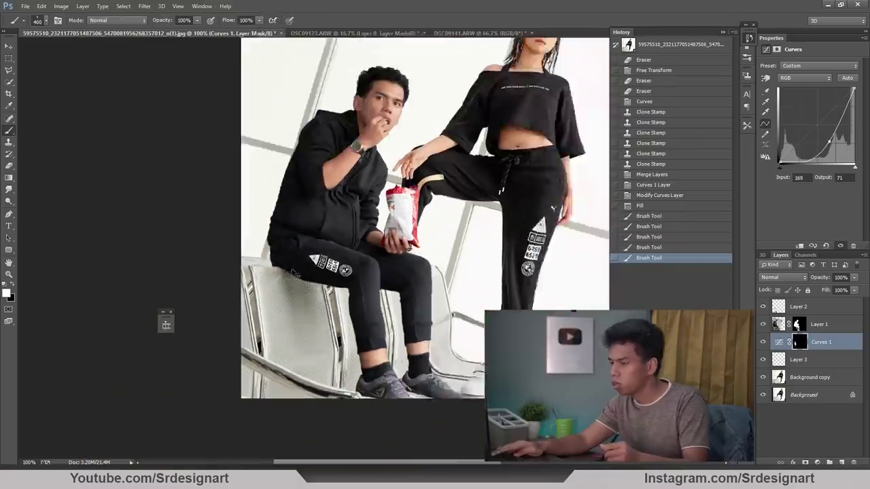
scroll(239, 348, up, 2)
scroll(239, 348, up, 2)
scroll(239, 348, up, 2)
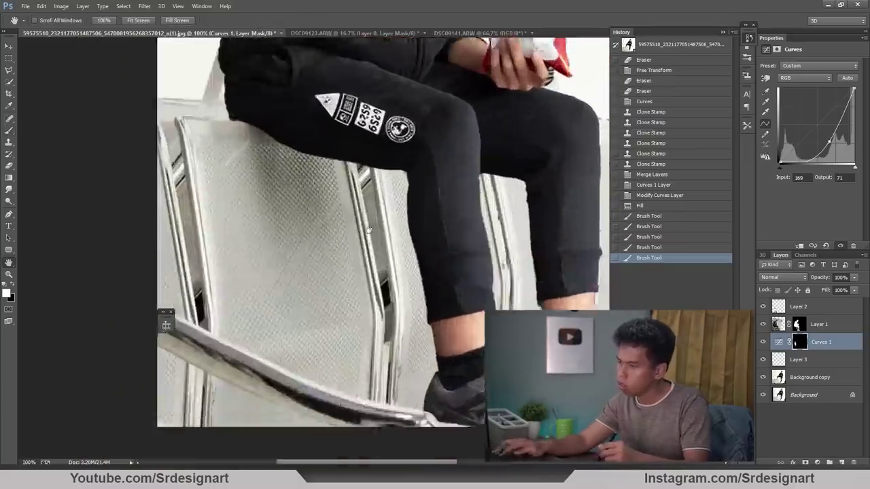
scroll(239, 347, up, 1)
Step: Paint softer Curves 1 mask strokes at 57% opacity over the legs and chair, then select Layer 3
click(13, 131)
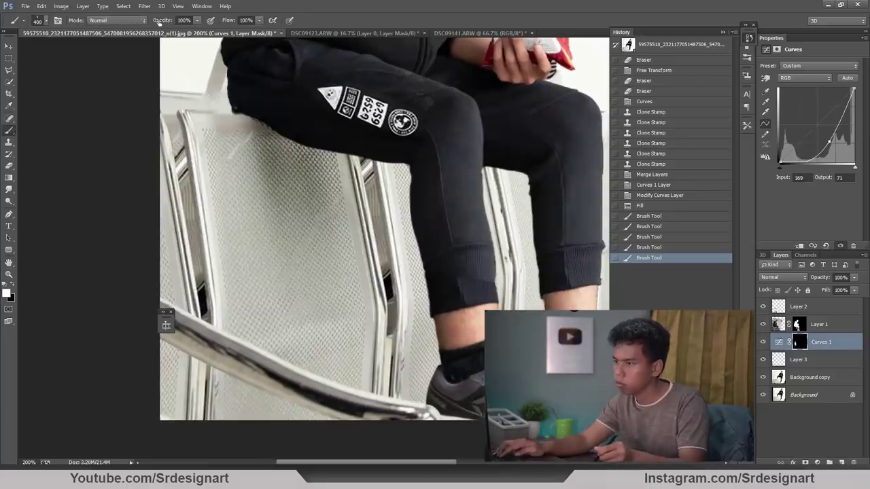
text(57)
drag(268, 143, 272, 326)
drag(286, 95, 320, 339)
key(ctrl+minus)
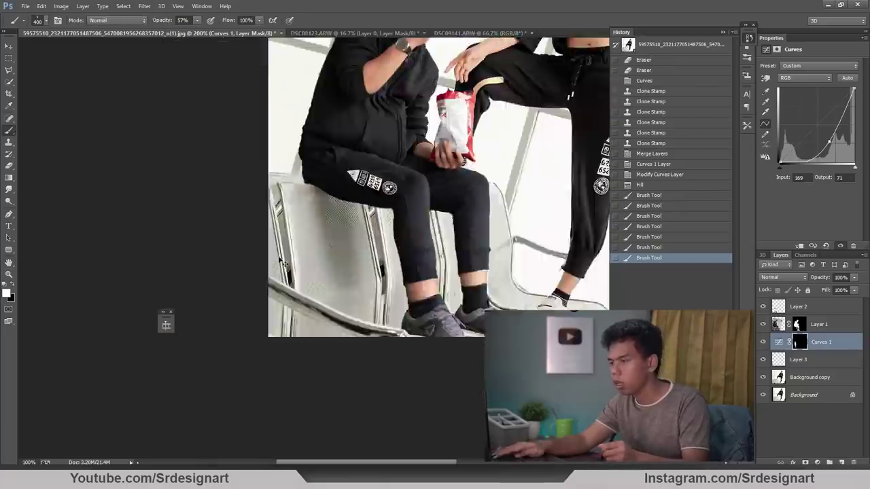
key(ctrl+minus)
key(ctrl+plus)
key(ctrl+plus)
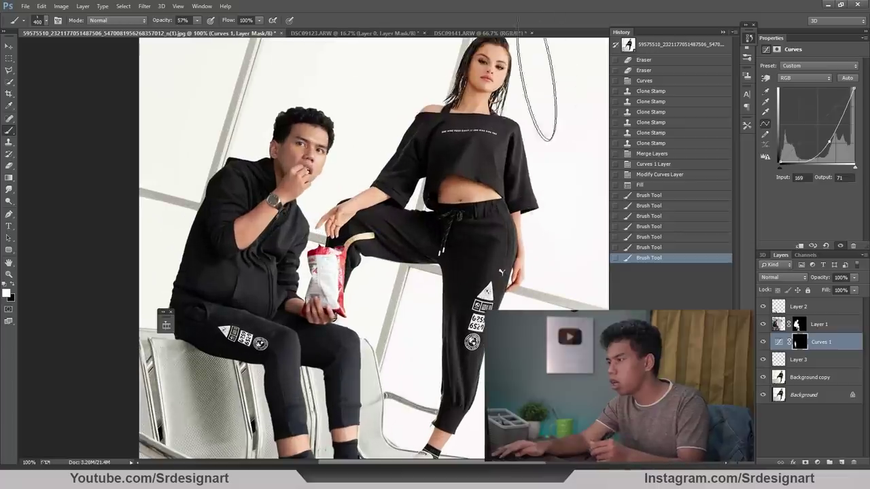
key(space)
drag(583, 99, 601, 74)
drag(309, 253, 381, 170)
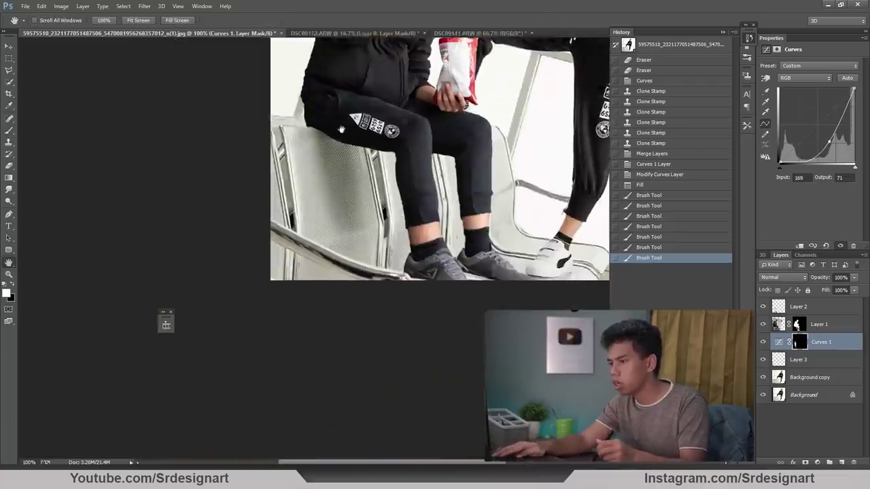
key(ctrl+plus)
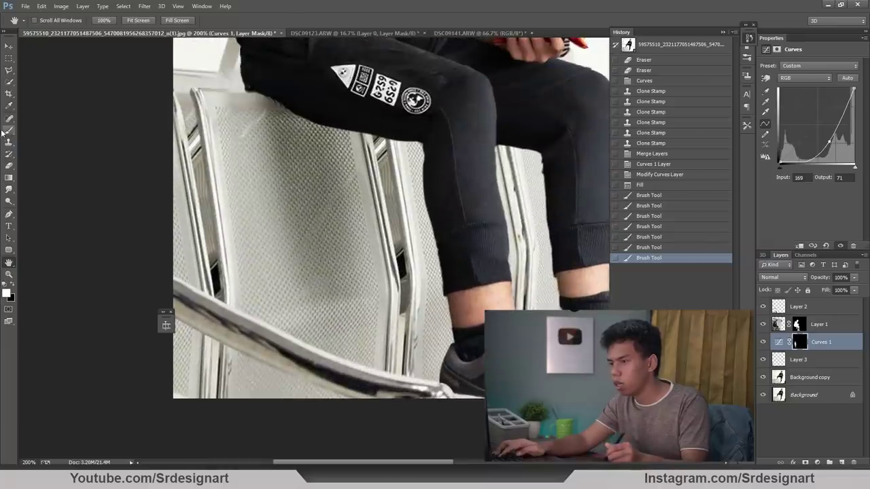
click(2, 132)
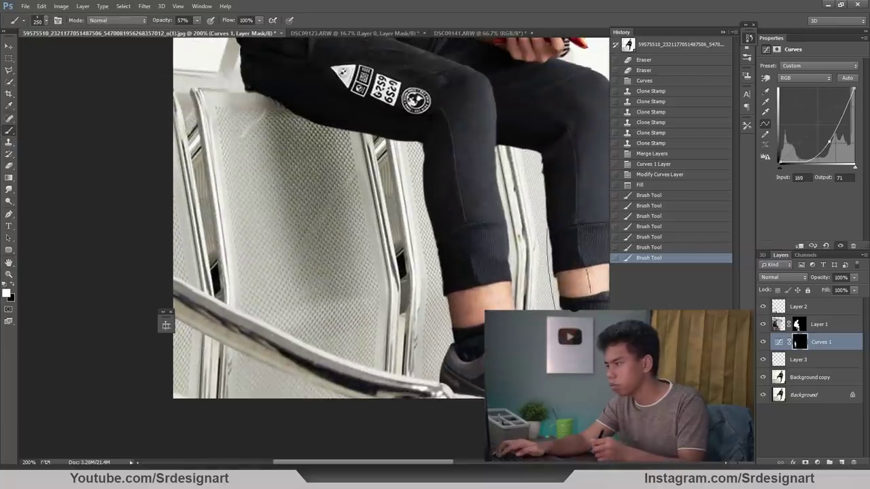
click(803, 361)
Step: Add a Hue/Saturation layer at Saturation -64, mask it black and paint it onto the chair
click(818, 462)
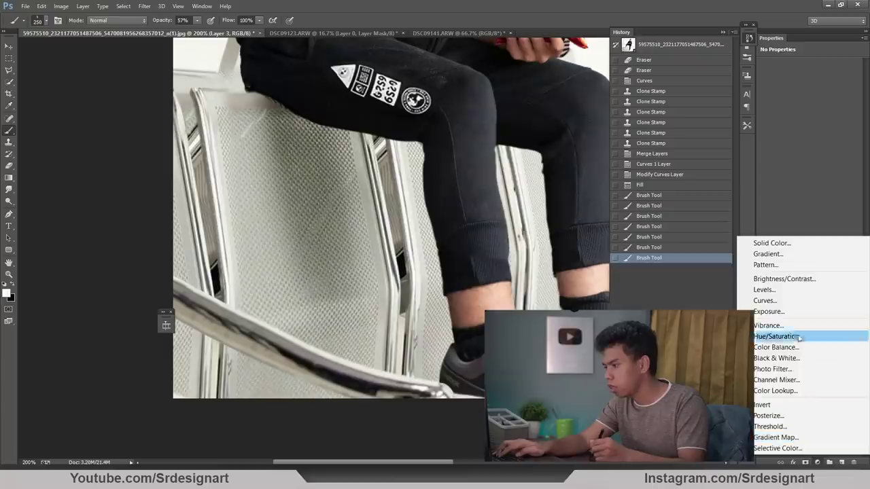
click(778, 335)
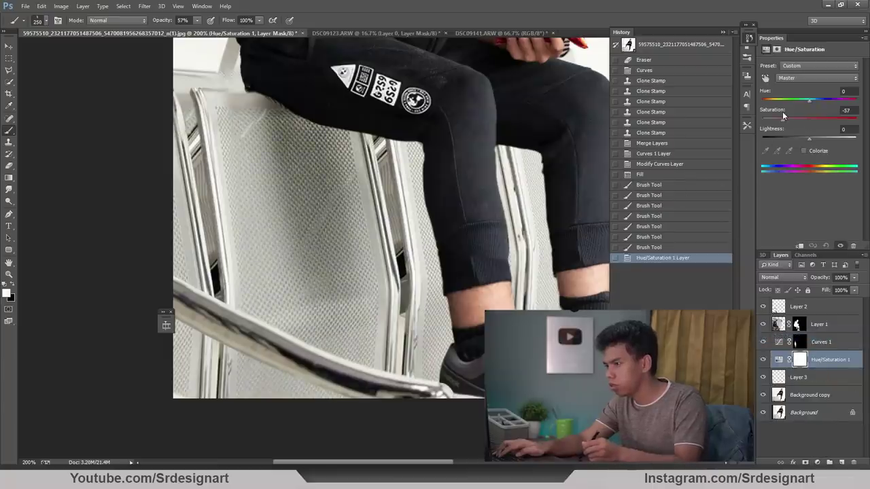
drag(780, 116, 778, 116)
key(ctrl+BackSpace)
key(bracketright)
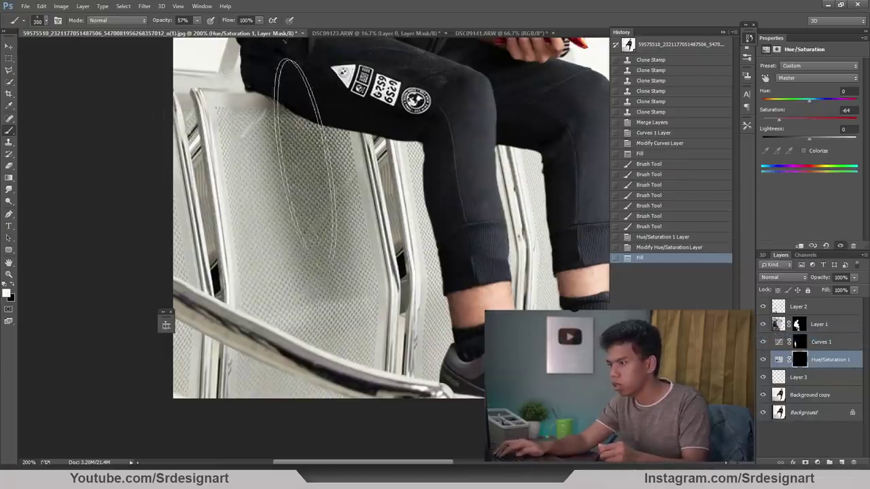
mouse_move(299, 160)
mouse_down()
mouse_move(307, 170)
mouse_move(292, 136)
mouse_move(282, 156)
mouse_move(310, 177)
mouse_up()
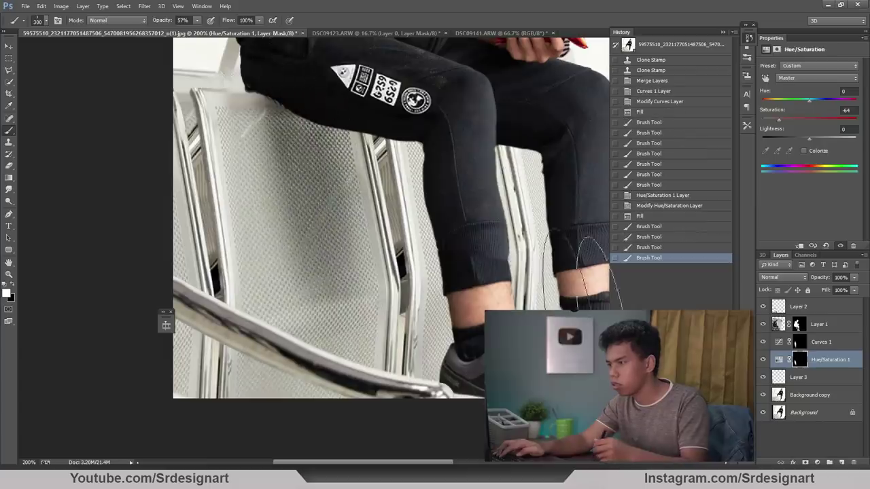
Step: Add a second Hue/Saturation layer at Lightness -25, masked and painted along the trousers and thigh
click(778, 339)
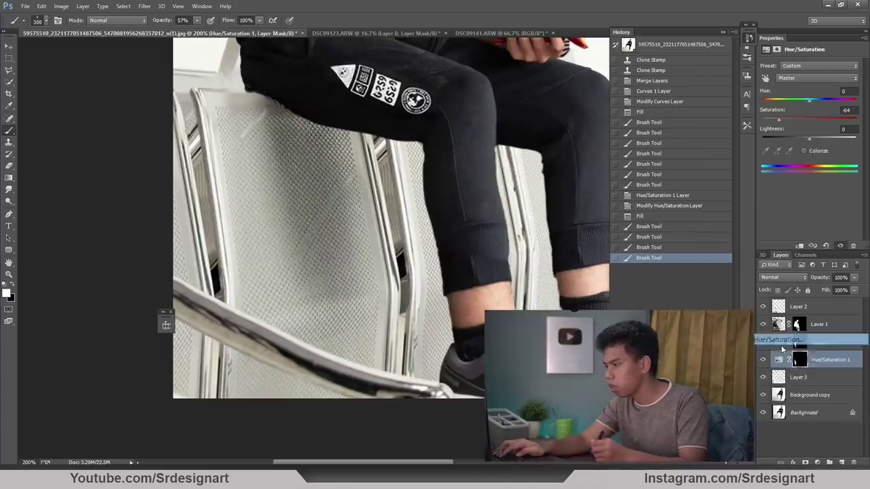
drag(809, 139, 797, 138)
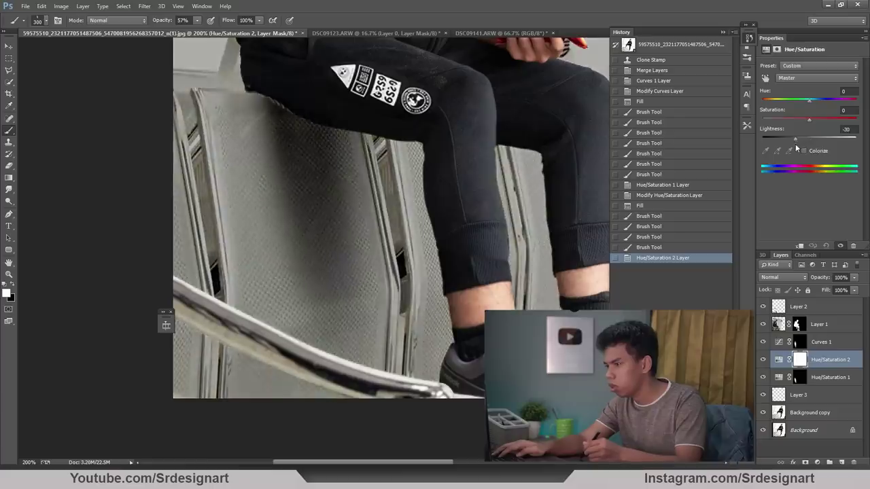
key(ctrl+BackSpace)
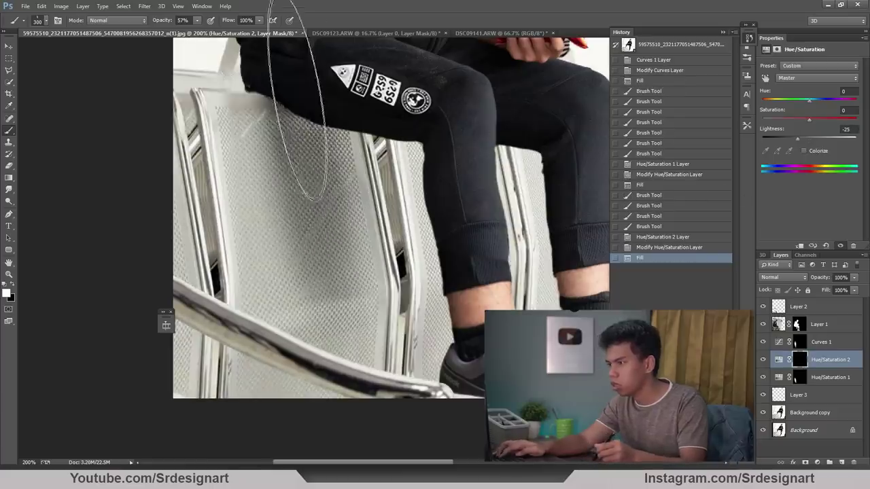
key(bracketleft)
key(bracketleft)
key(bracketleft)
mouse_move(282, 41)
mouse_down()
mouse_move(289, 122)
mouse_move(291, 80)
mouse_move(316, 102)
mouse_up()
mouse_move(319, 68)
mouse_down()
mouse_move(330, 74)
mouse_move(333, 115)
mouse_up()
mouse_move(326, 62)
mouse_down()
mouse_move(344, 87)
mouse_move(333, 123)
mouse_up()
key(bracketright)
drag(255, 65, 255, 72)
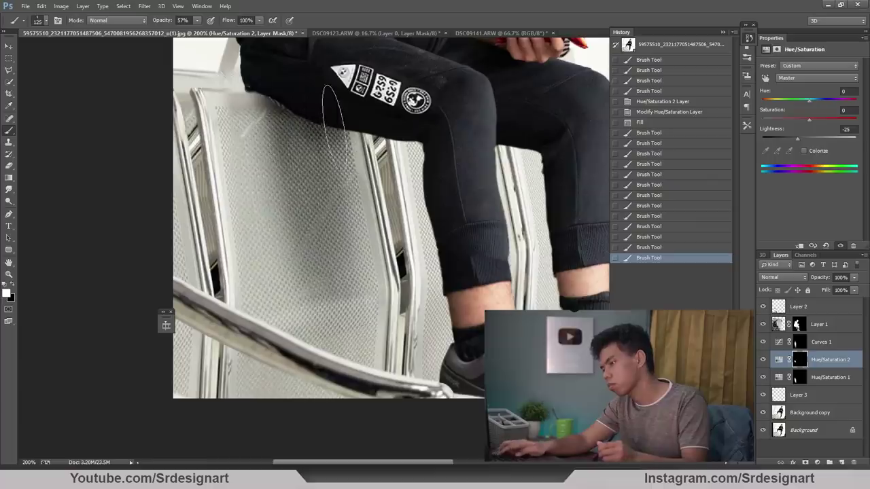
key(ctrl+minus)
key(ctrl+minus)
click(821, 341)
click(841, 278)
Step: Set Curves 1 opacity to 71%, then lower it to 60%
text(71)
key(Return)
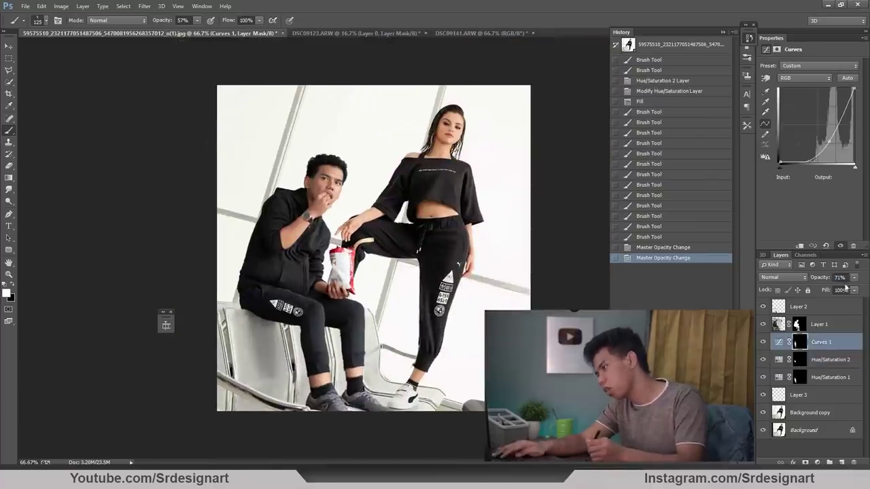
drag(822, 277, 809, 279)
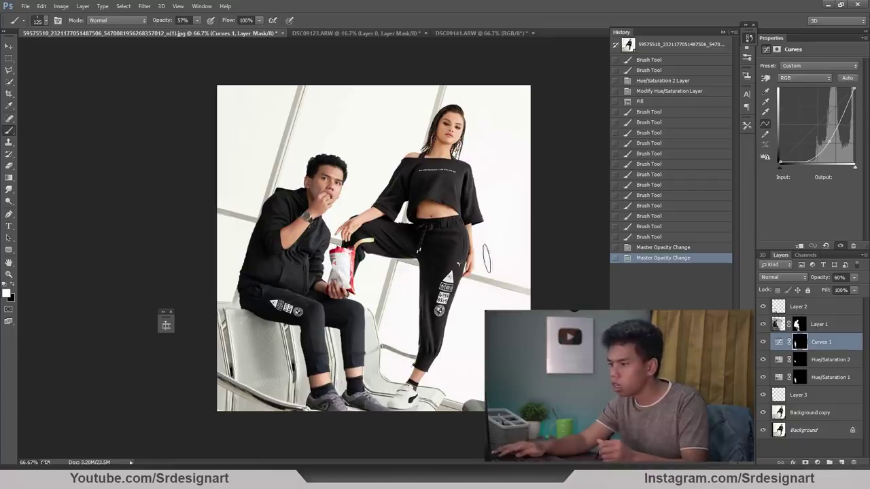
Step: Zoom in close and pan to inspect the chair seat and the leg patch
key(ctrl+plus)
key(ctrl+plus)
key(ctrl+plus)
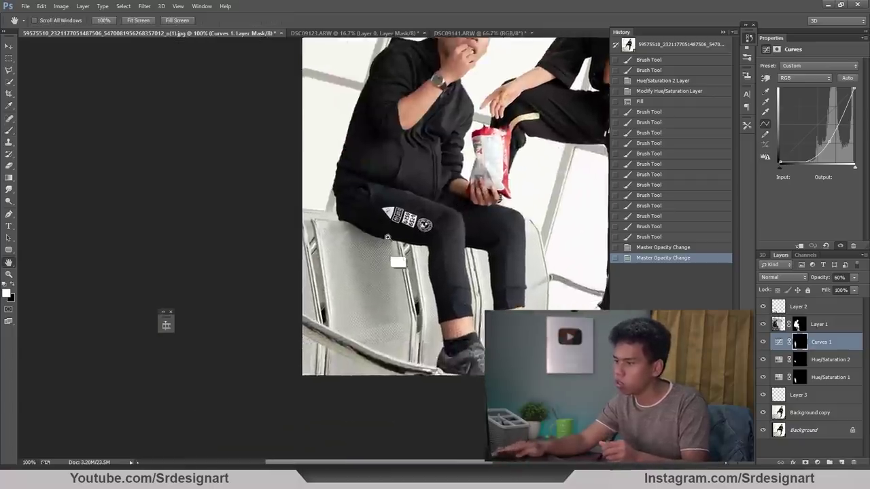
key(ctrl+plus)
scroll(381, 286, down, 5)
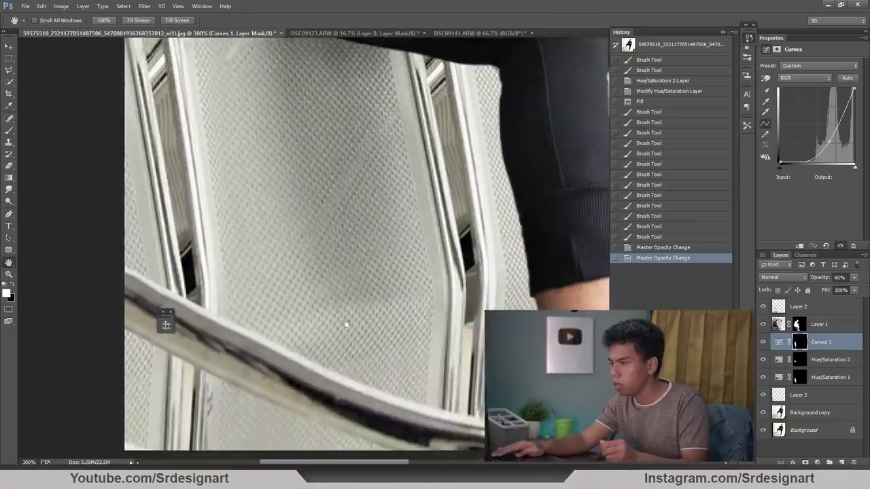
scroll(373, 262, up, 2)
scroll(365, 241, up, 3)
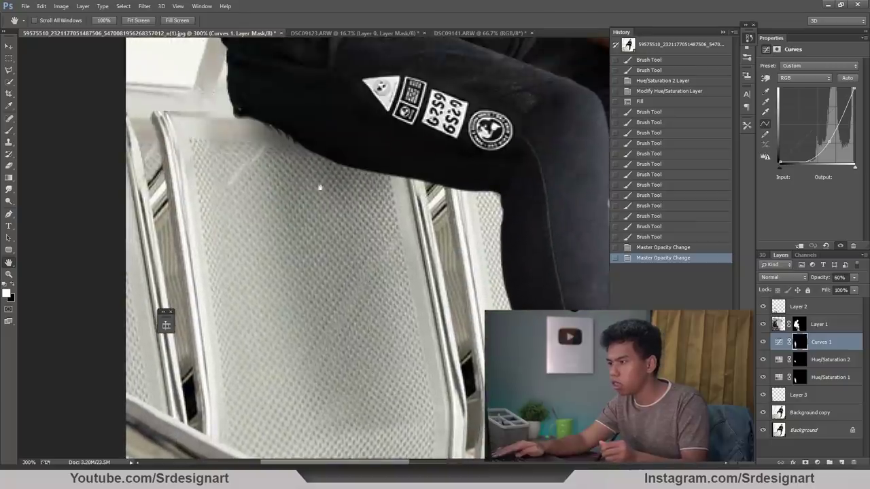
scroll(370, 163, down, 5)
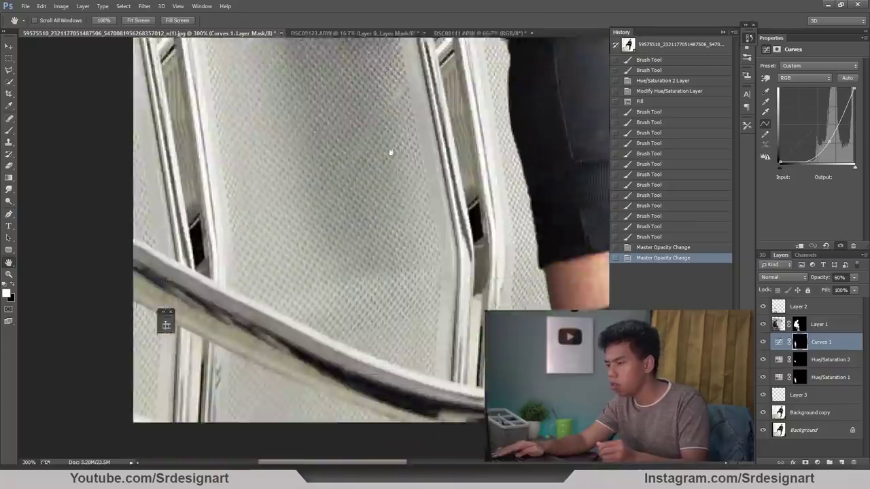
scroll(390, 204, up, 1)
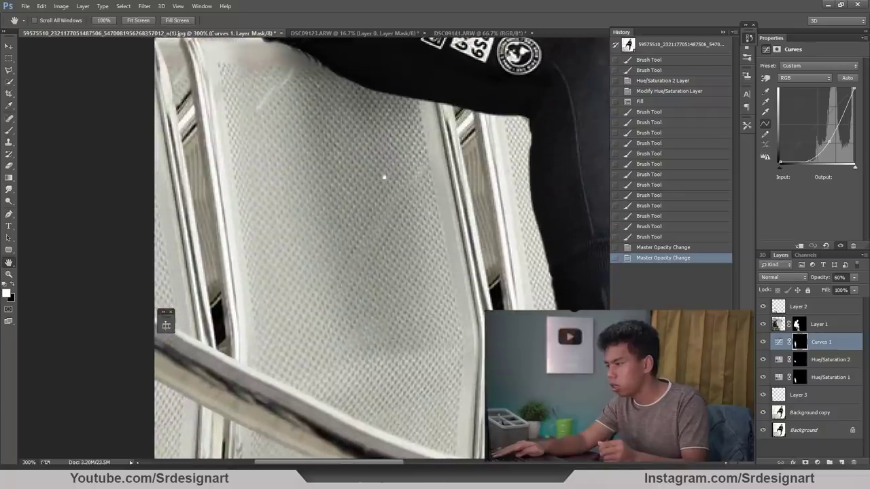
drag(384, 177, 379, 295)
mouse_move(382, 346)
mouse_down()
mouse_move(407, 244)
mouse_move(428, 450)
mouse_up()
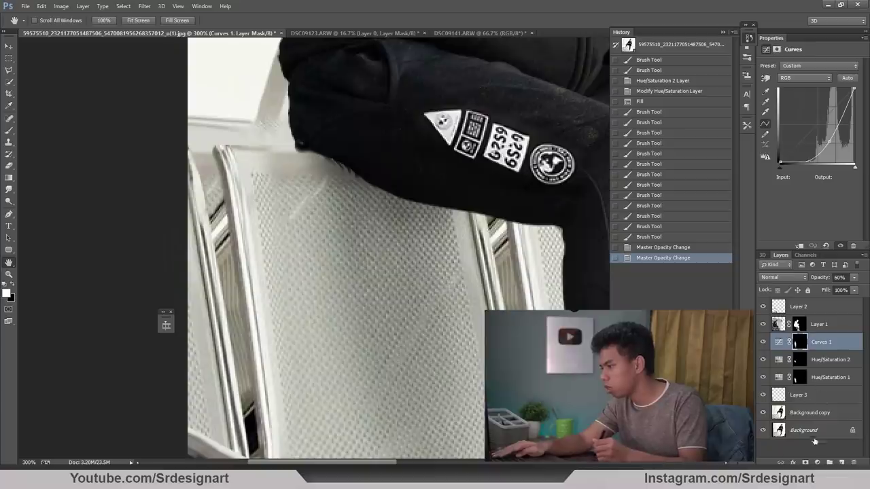
Step: Add an Exposure 1 layer above Hue/Saturation 1 at Offset -0.3365, black-masked and painted over the leg
click(829, 378)
click(817, 462)
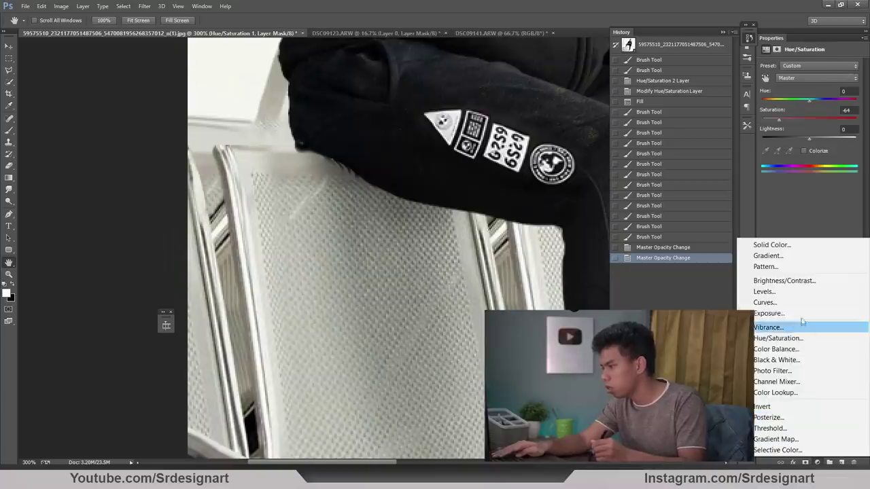
click(795, 314)
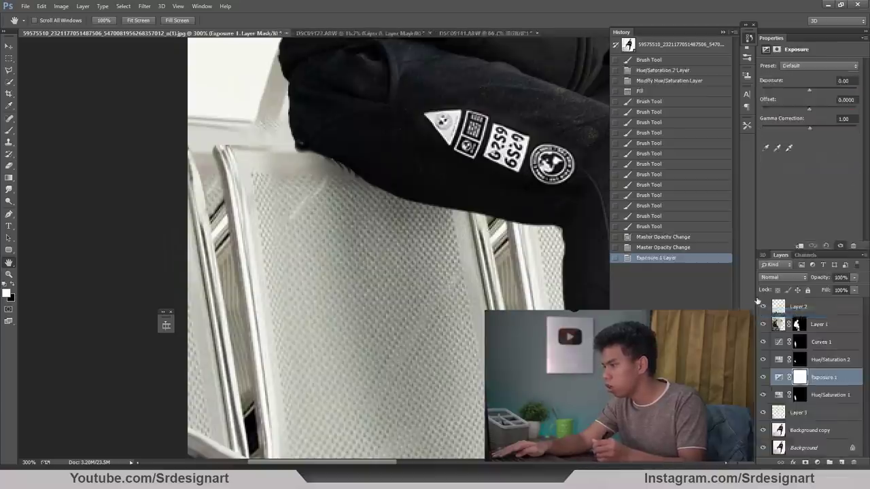
drag(794, 106, 777, 107)
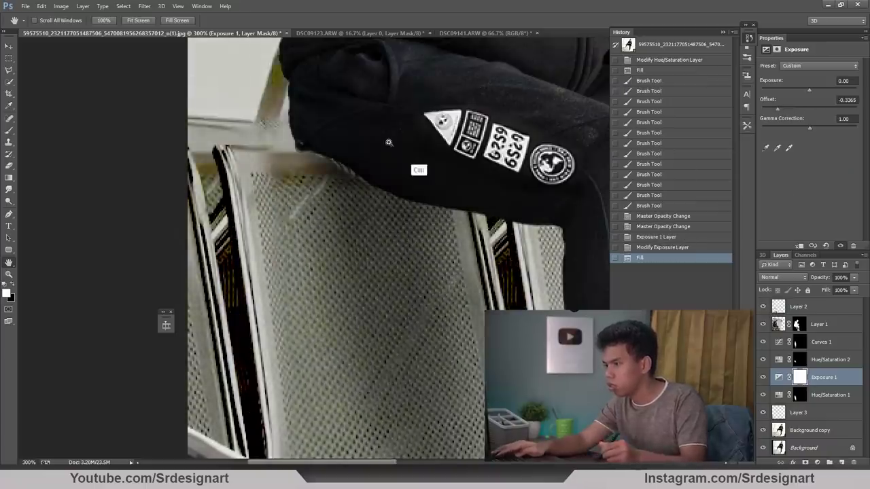
key(ctrl+BackSpace)
key(b)
mouse_move(338, 134)
mouse_down()
mouse_move(412, 130)
mouse_move(408, 143)
mouse_move(360, 102)
mouse_move(306, 88)
mouse_up()
key(ctrl+0)
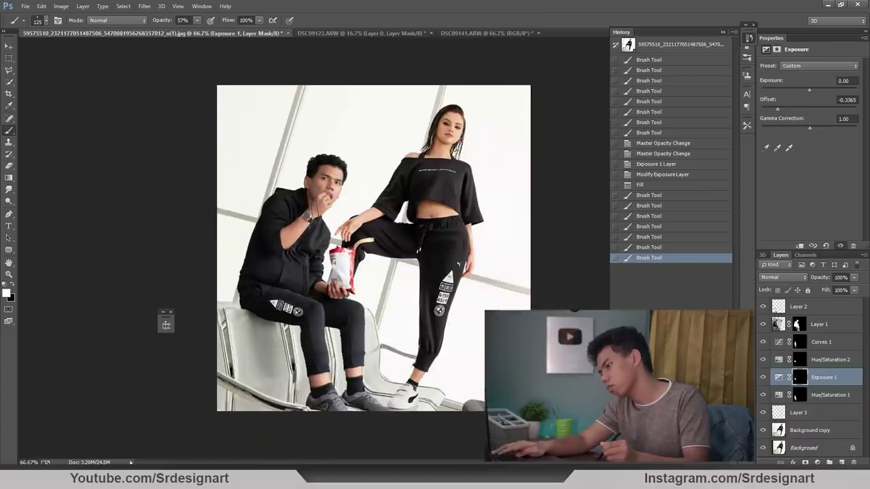
Step: Erase Layer 1's mask along the chair edge beside the man's trouser leg
scroll(241, 332, up, 1)
scroll(241, 333, up, 1)
scroll(241, 333, up, 2)
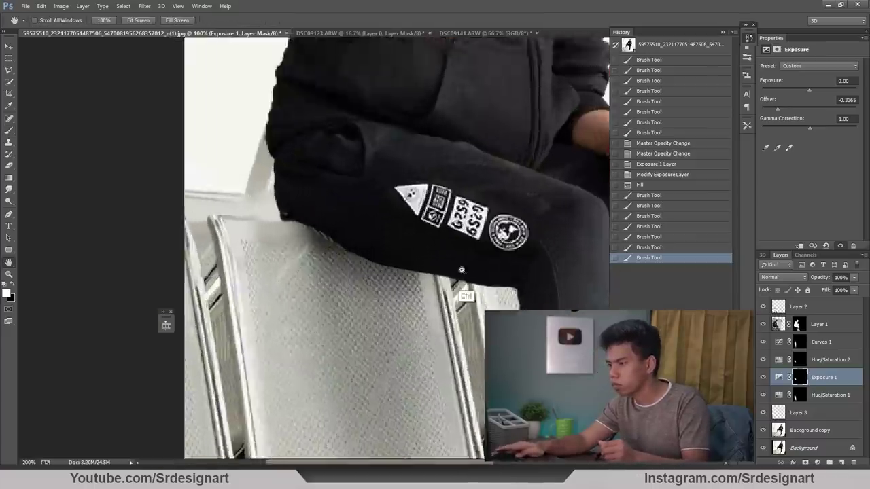
scroll(240, 333, up, 1)
click(799, 326)
key(e)
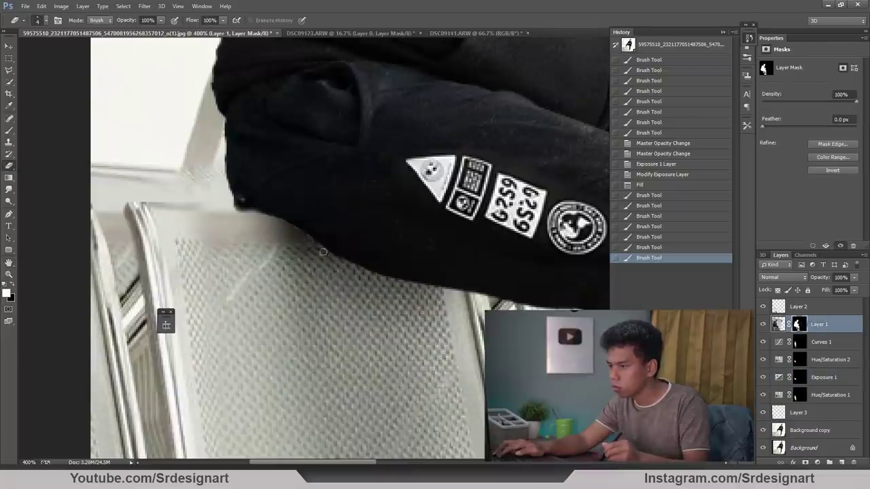
drag(323, 251, 324, 243)
click(203, 223)
click(203, 222)
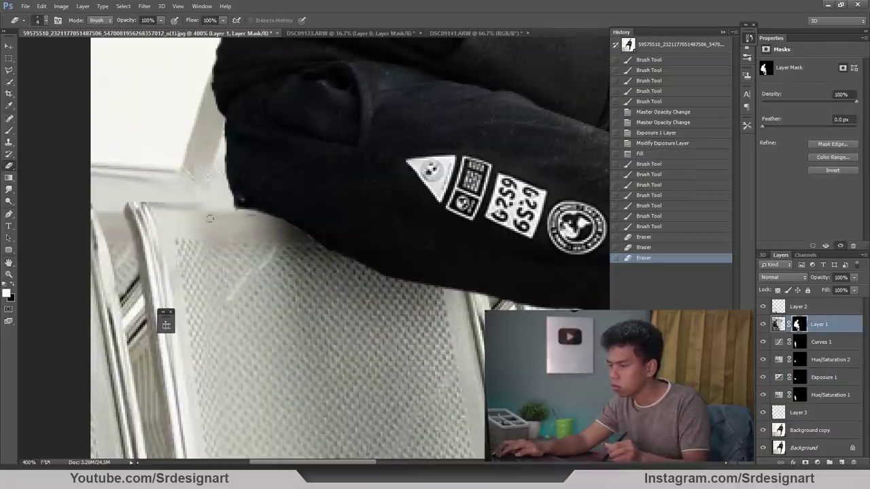
click(210, 218)
Step: Repaint the Curves 1 mask along the leg edge with a 60 px brush
click(819, 416)
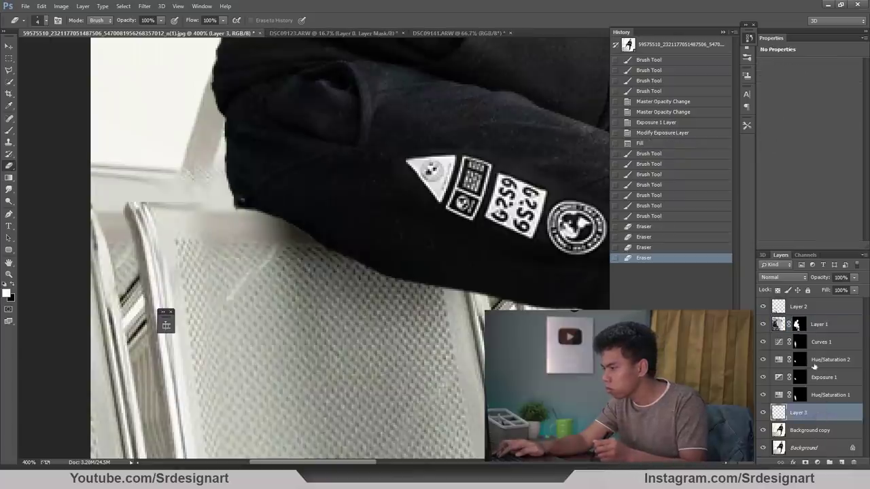
click(799, 343)
key(b)
key(bracketleft)
key(bracketleft)
key(bracketleft)
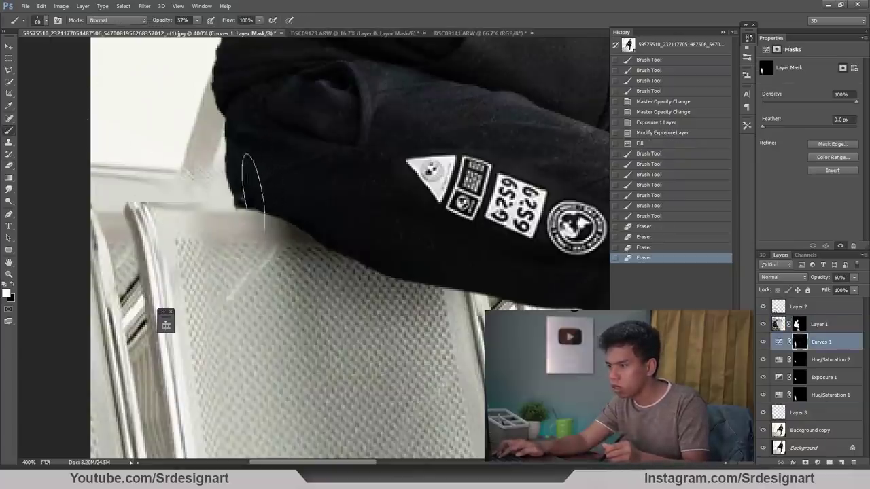
mouse_move(278, 206)
mouse_down()
mouse_move(269, 194)
mouse_move(272, 217)
mouse_up()
drag(252, 178, 270, 216)
mouse_move(264, 182)
mouse_down()
mouse_move(272, 216)
mouse_move(295, 212)
mouse_move(411, 272)
mouse_up()
drag(248, 203, 258, 211)
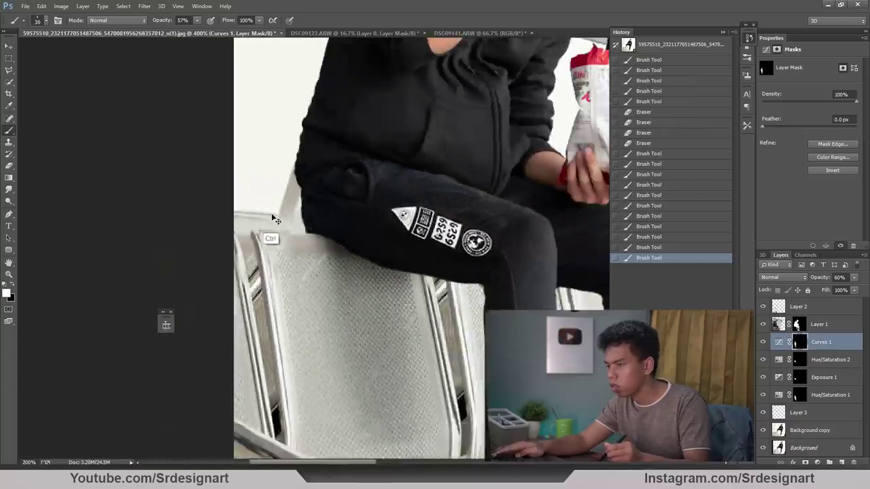
Step: Zoom in to 300% on the chair's left edge beside the man's legs
key(ctrl+minus)
key(ctrl+minus)
key(ctrl+minus)
key(space)
key(ctrl+plus)
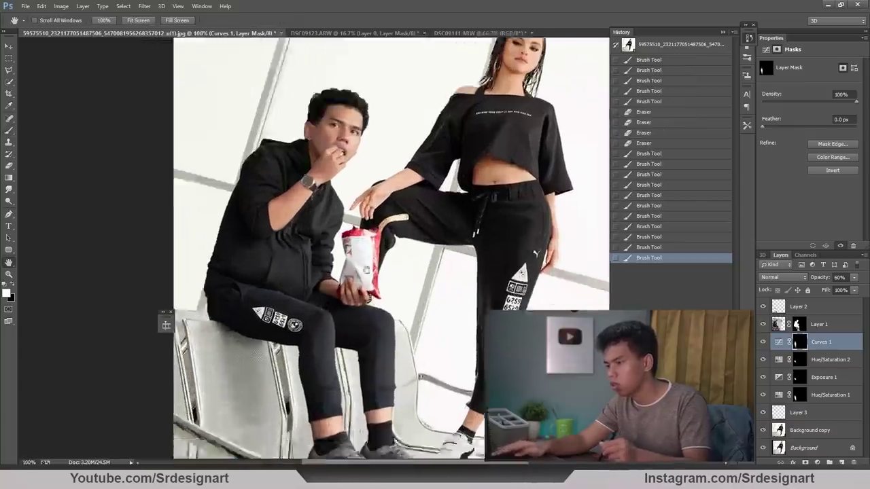
mouse_move(278, 401)
mouse_down()
mouse_move(465, 224)
mouse_move(246, 223)
mouse_move(559, 204)
mouse_move(588, 242)
mouse_up()
key(ctrl+plus)
key(ctrl+plus)
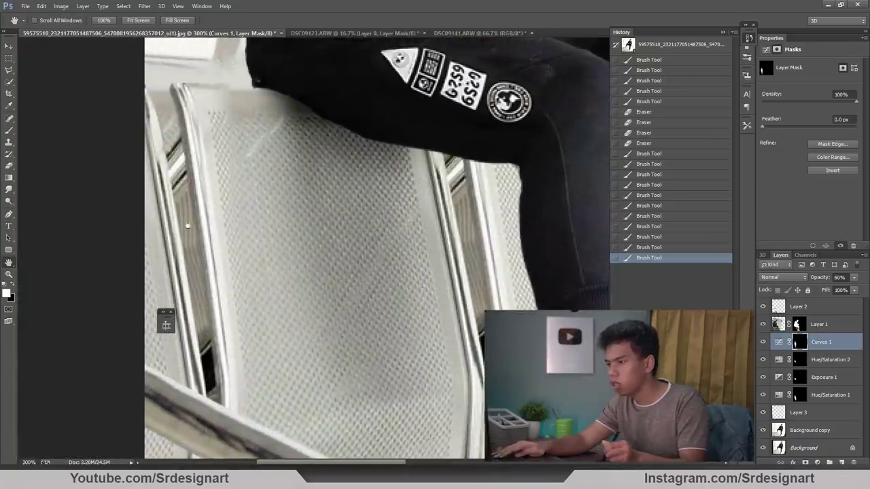
drag(210, 175, 259, 198)
Step: Trace the chair's left edge with a Pen path and turn it into a selection with 0 feather
key(p)
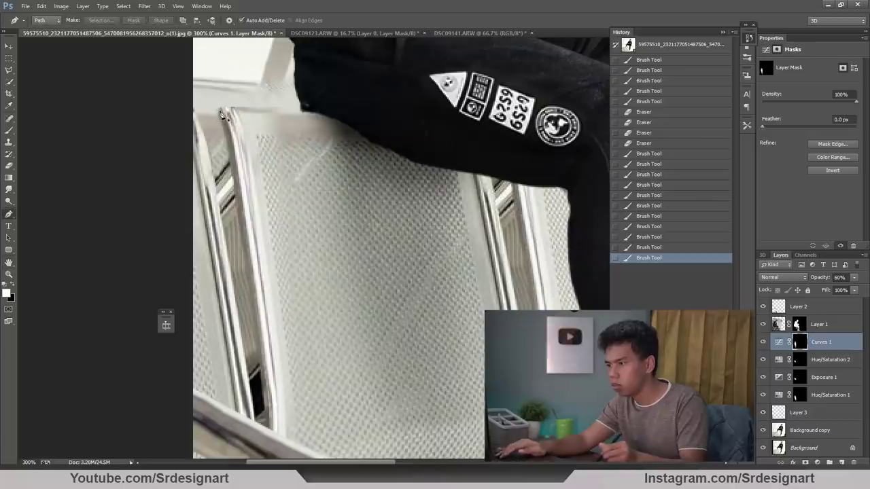
click(220, 114)
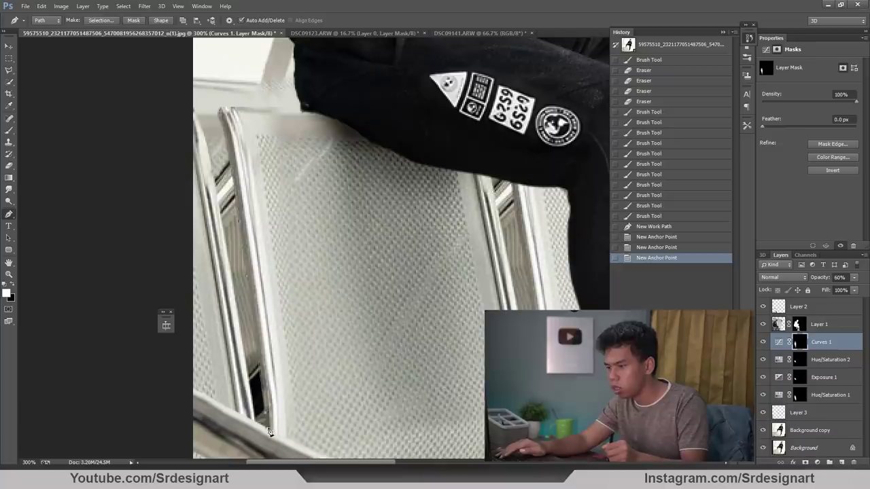
click(222, 211)
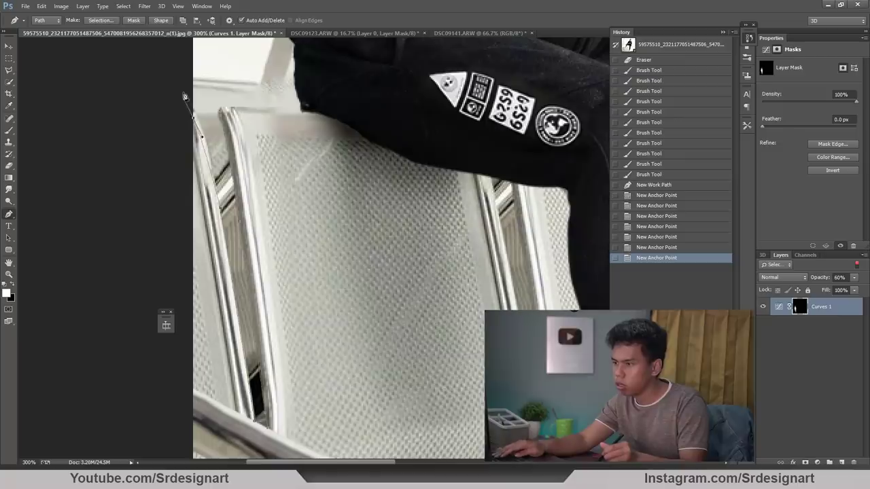
right_click(246, 95)
click(291, 145)
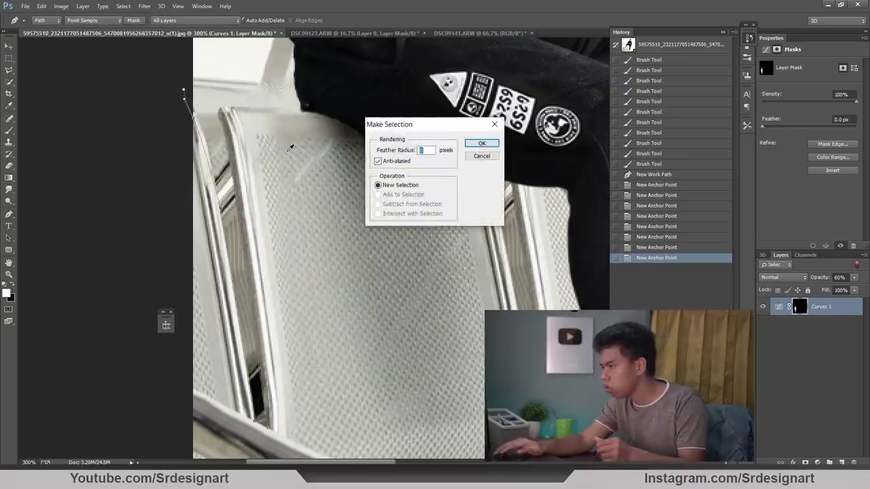
key(Escape)
click(775, 264)
click(768, 273)
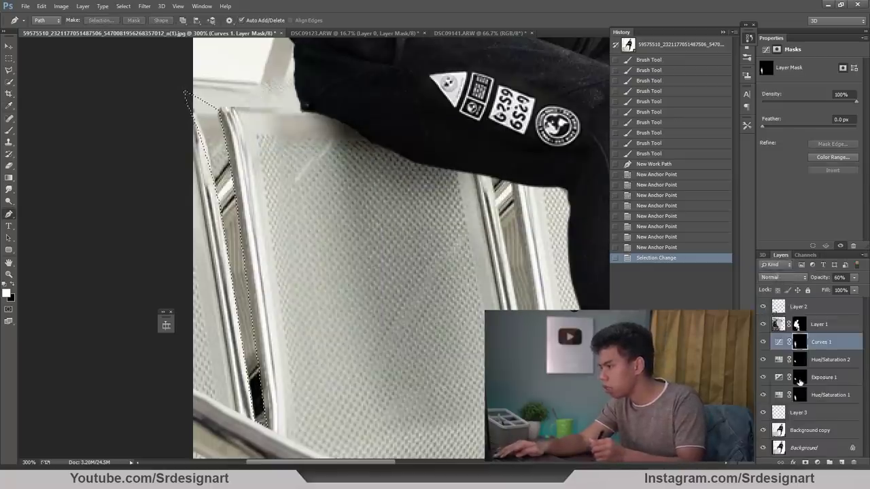
Step: Toggle Layer 3 and Background copy visibility to compare the chair edge, zooming out to 200%
click(799, 324)
click(765, 433)
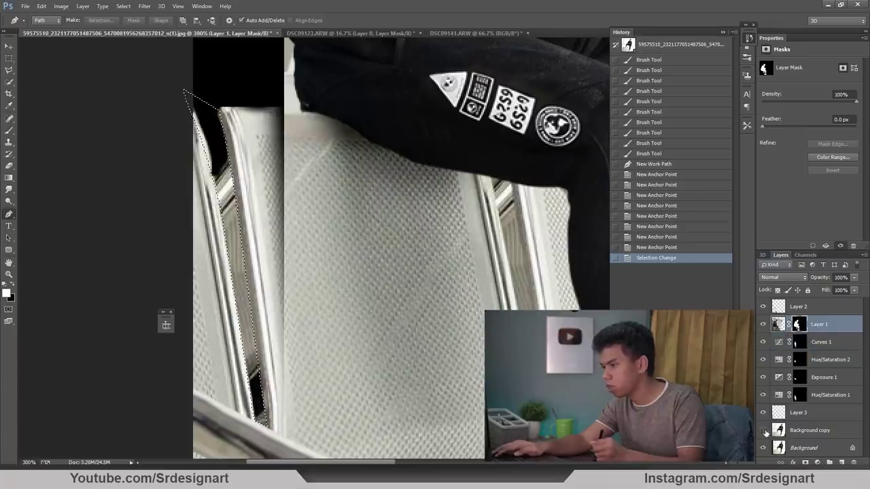
click(764, 432)
click(763, 413)
click(763, 413)
click(782, 414)
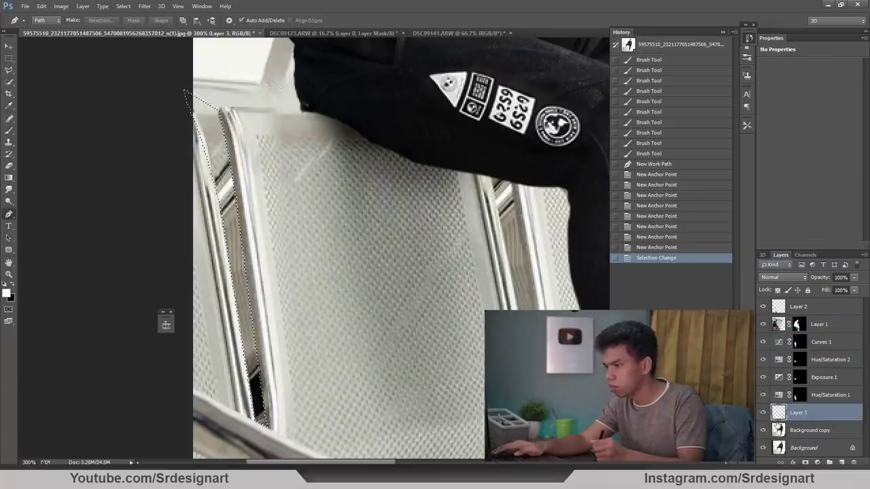
click(762, 430)
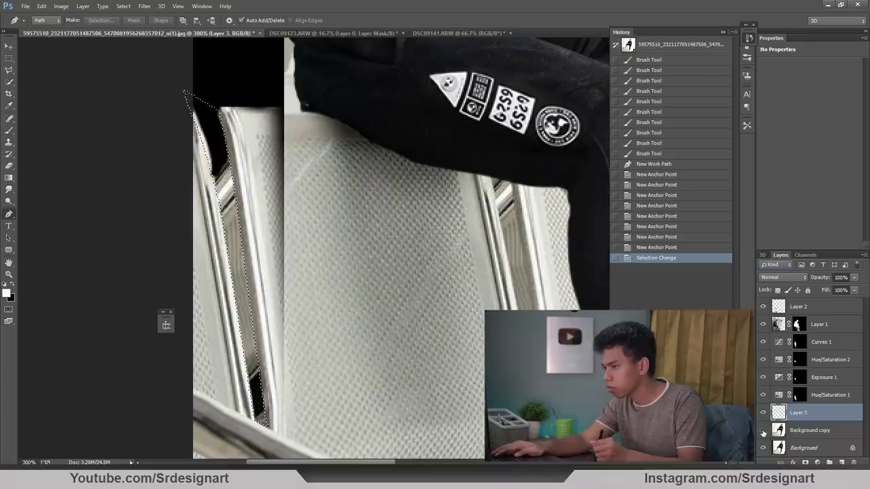
click(762, 430)
click(780, 430)
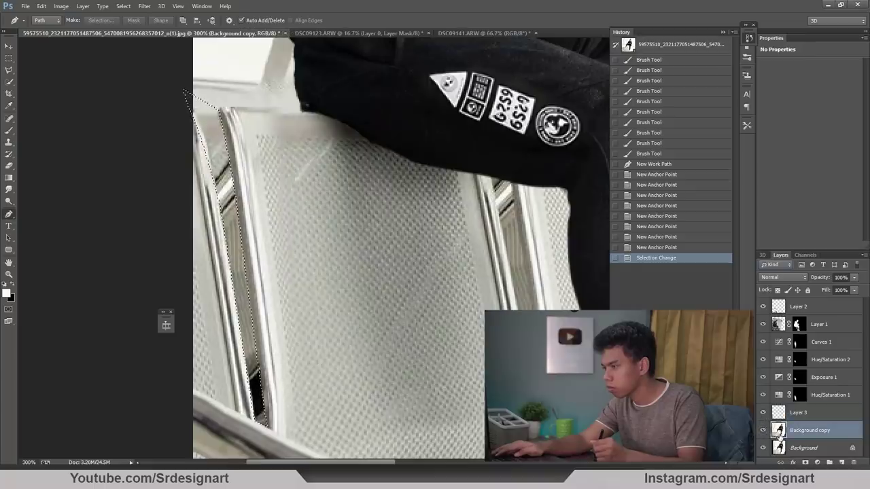
key(ctrl+minus)
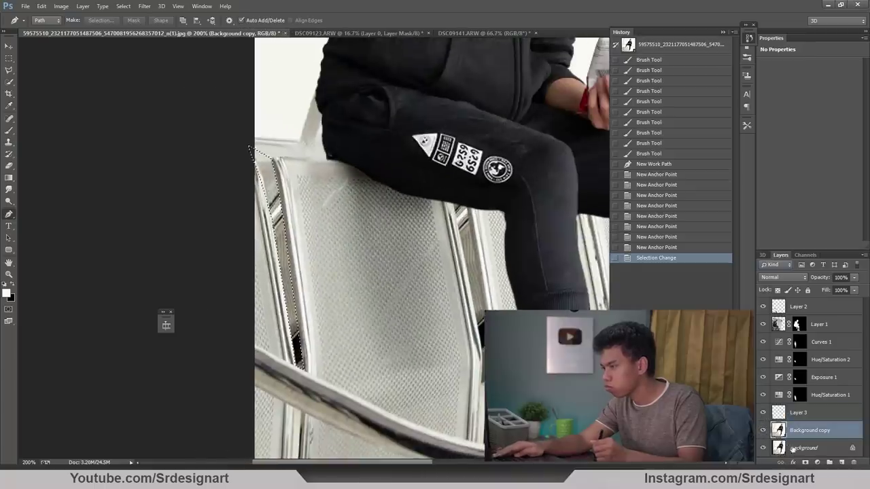
Step: Toggle Layer 2, Layer 1 and Layer 3 visibility to check each one's effect, then select Layer 3
click(767, 308)
click(767, 308)
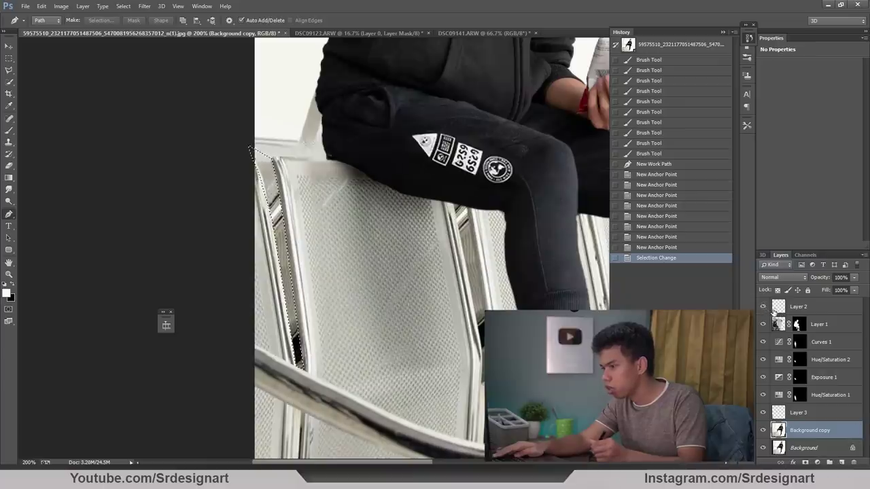
click(778, 313)
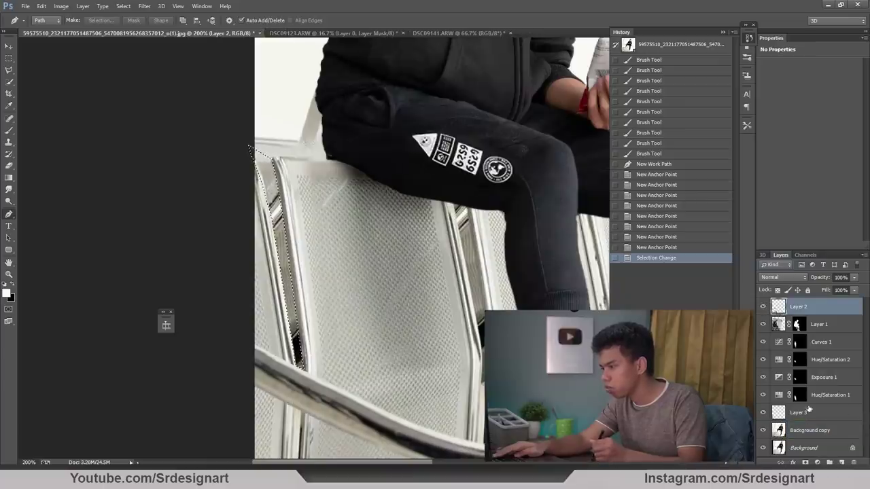
click(763, 324)
click(763, 324)
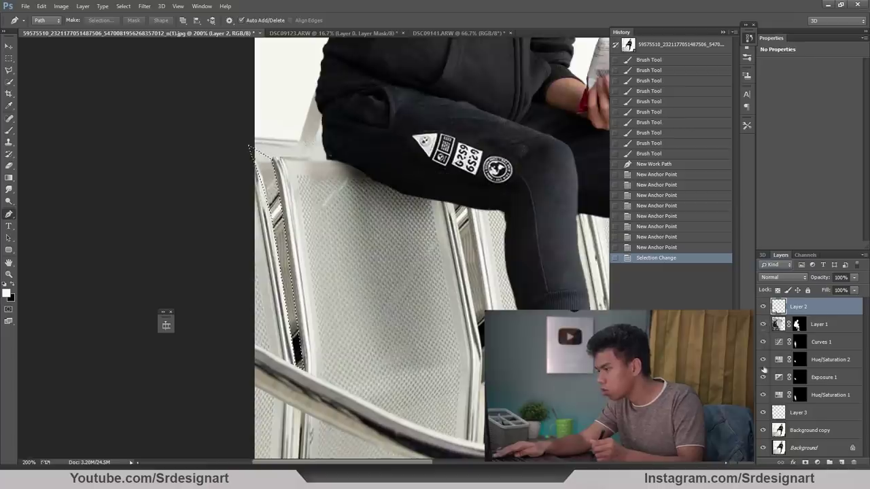
click(763, 413)
click(764, 413)
click(780, 413)
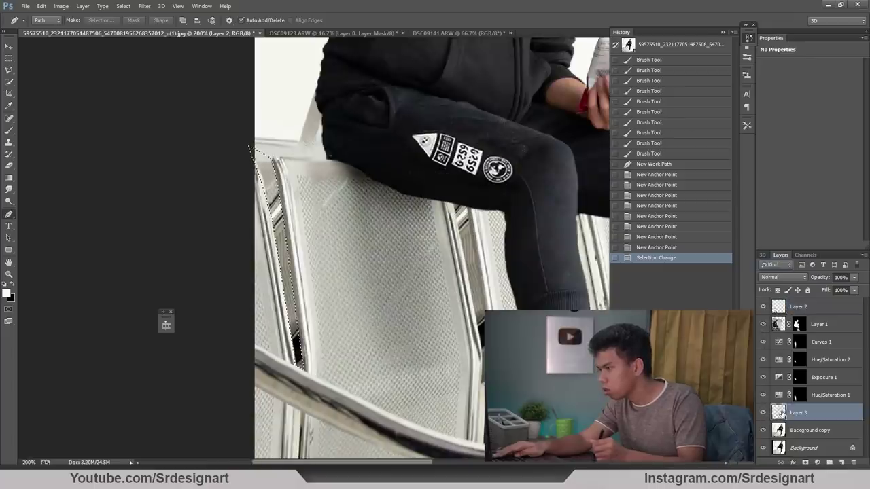
Step: Cancel Layer 3's Layer Style dialog and clear its pixels inside the chair-edge selection
double_click(772, 420)
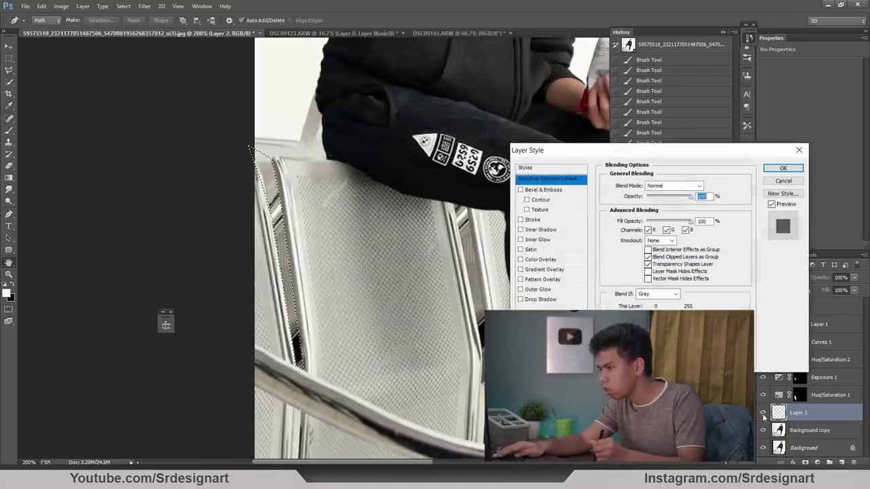
click(784, 181)
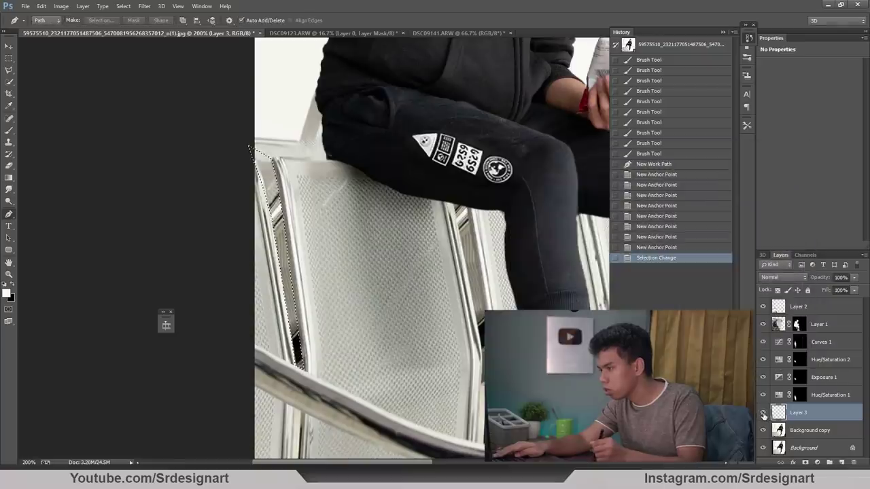
click(763, 414)
click(763, 413)
key(Delete)
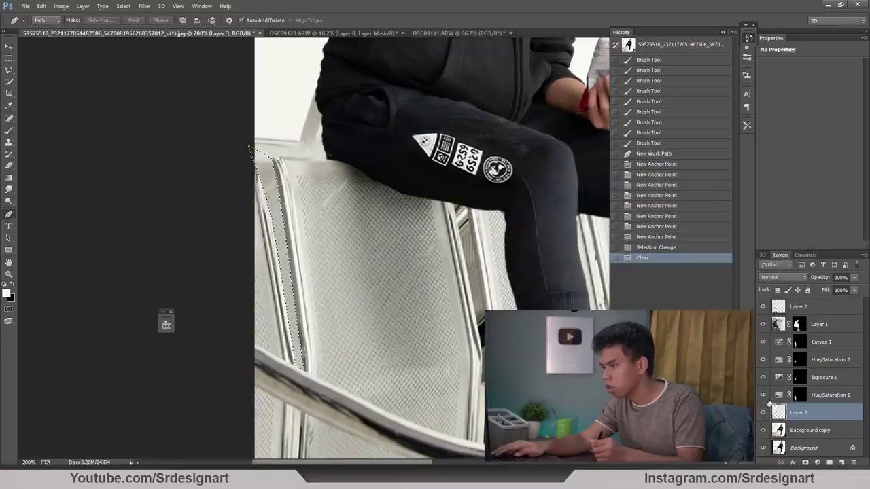
click(799, 431)
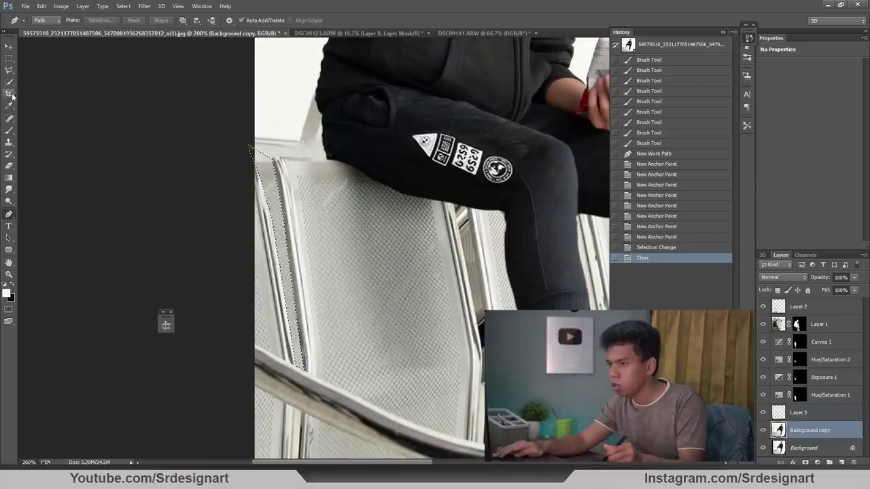
Step: Paint Layer 3 along the chair edge inside the selection with a 100% opacity brush
key(i)
click(11, 132)
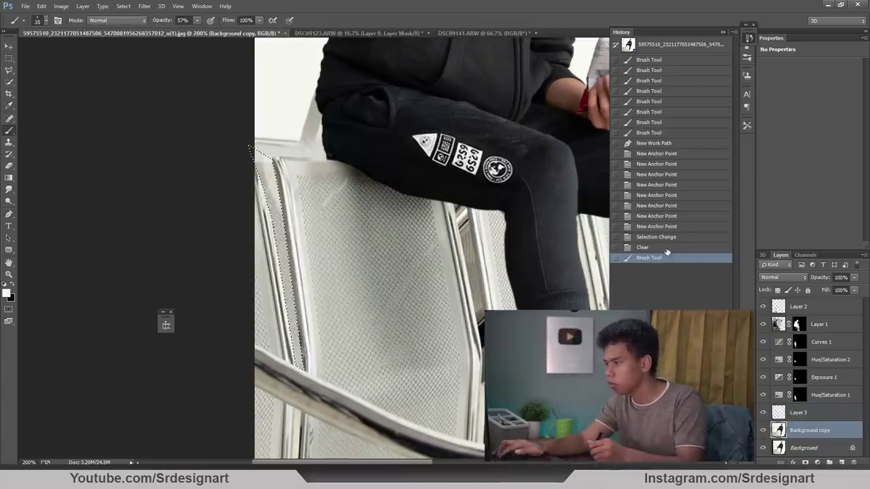
key(ctrl+z)
right_click(375, 144)
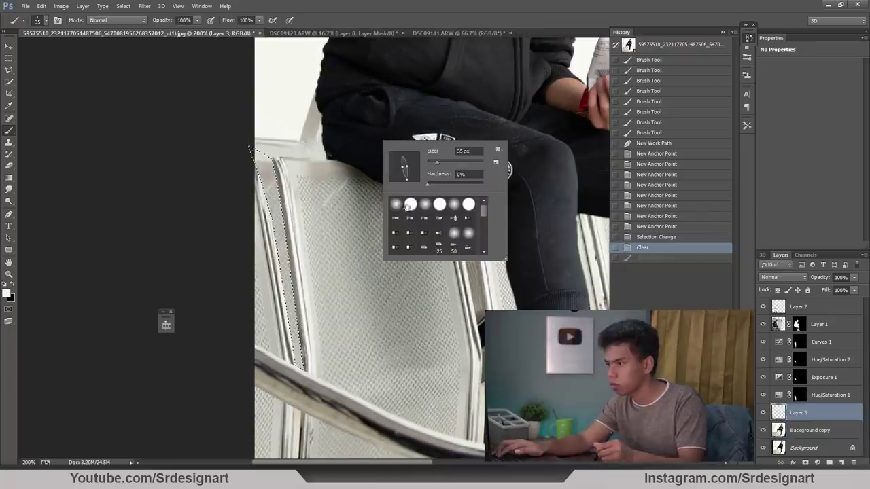
key(Return)
drag(268, 184, 256, 187)
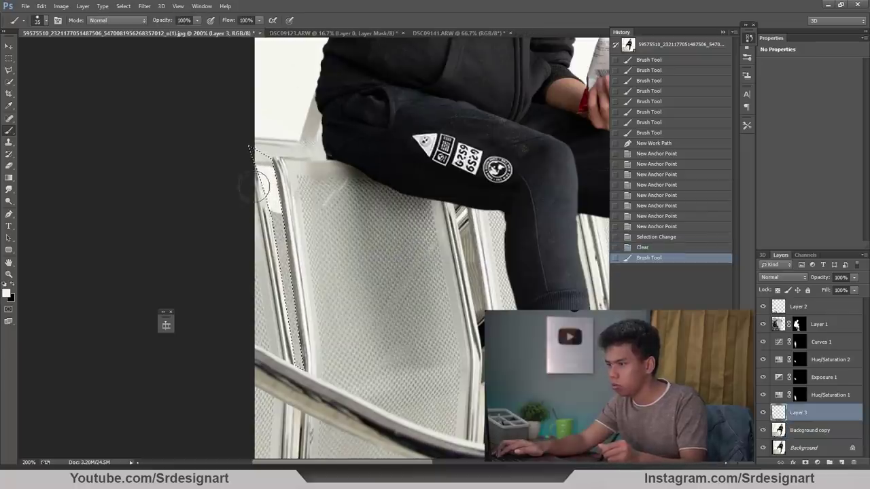
click(285, 250)
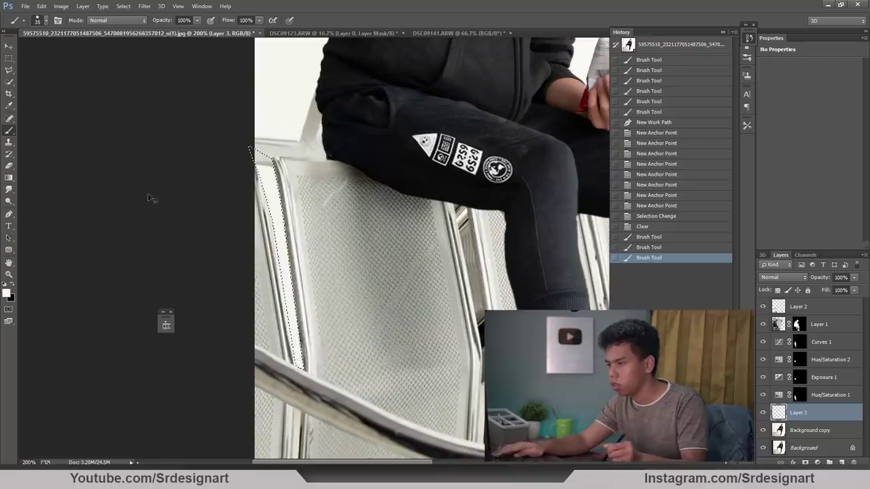
Step: Zoom out to review the whole composite, then check the man's torso
key(ctrl+minus)
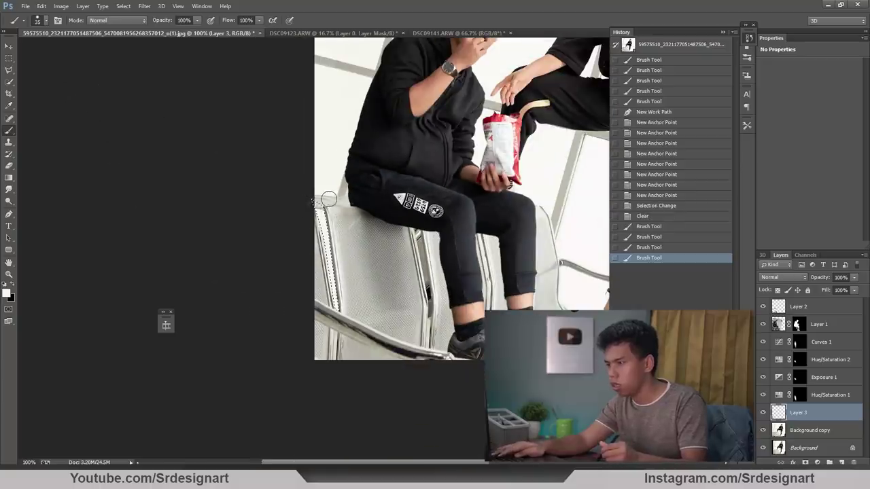
drag(338, 200, 366, 157)
key(ctrl+minus)
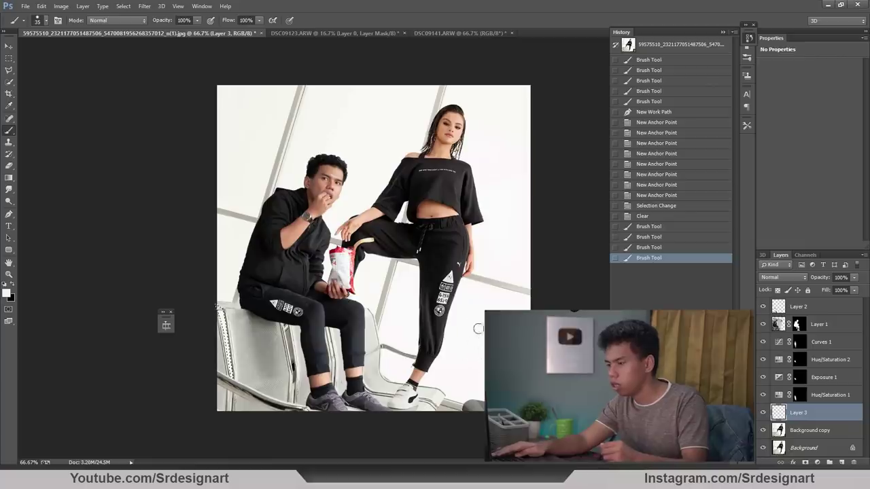
key(ctrl+plus)
key(ctrl+plus)
drag(373, 94, 361, 277)
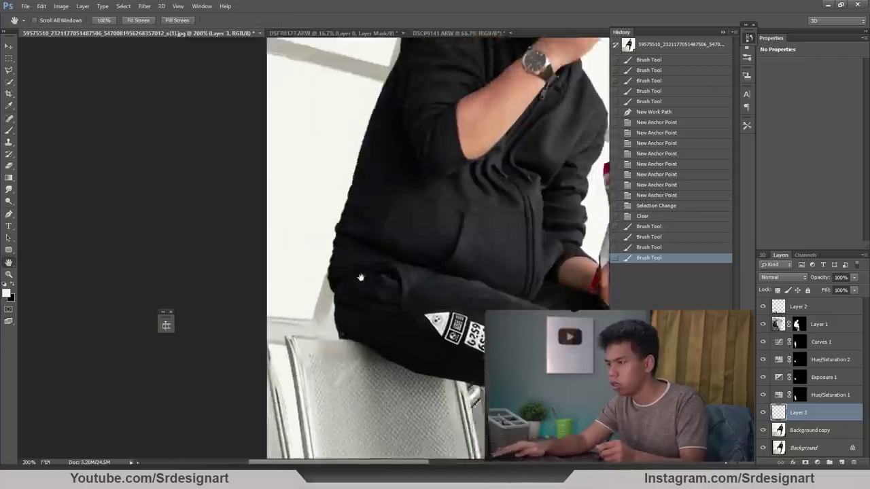
key(ctrl+minus)
Step: Switch to the Lasso tool
click(9, 70)
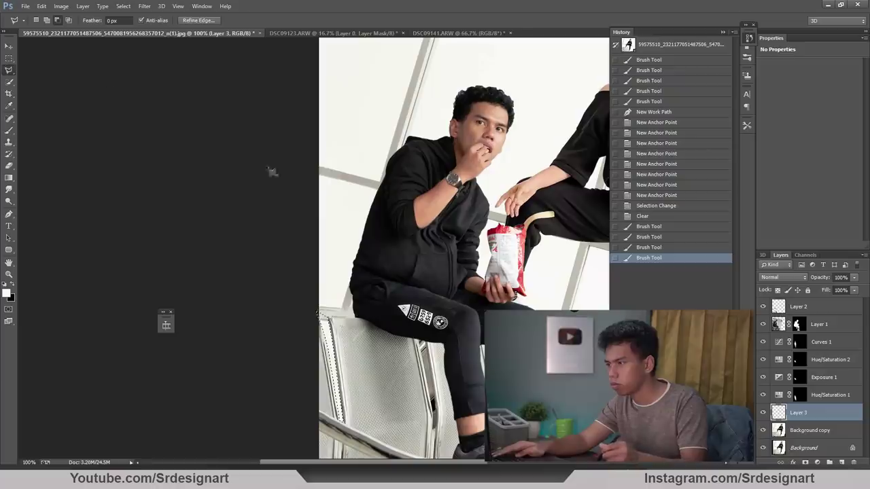
Step: Copy a window-frame rectangle from Background copy onto Layer 4 and move it over the chair's lower left edge
key(ctrl+d)
click(8, 142)
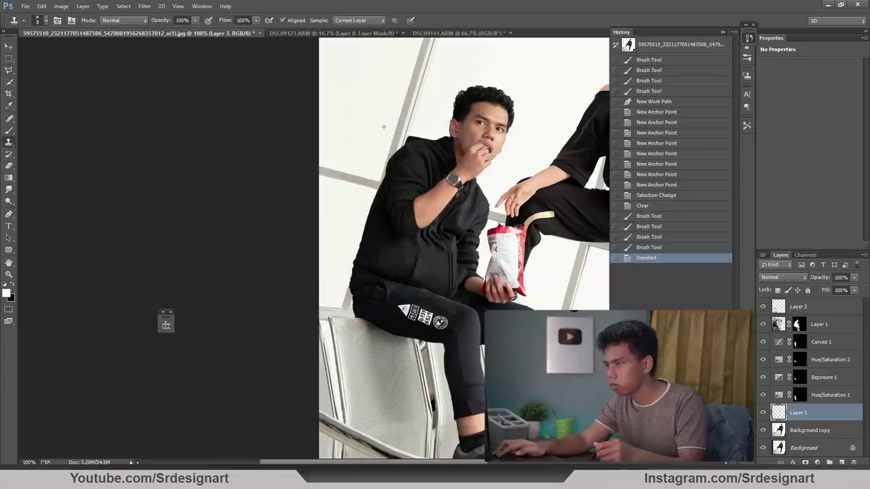
click(10, 58)
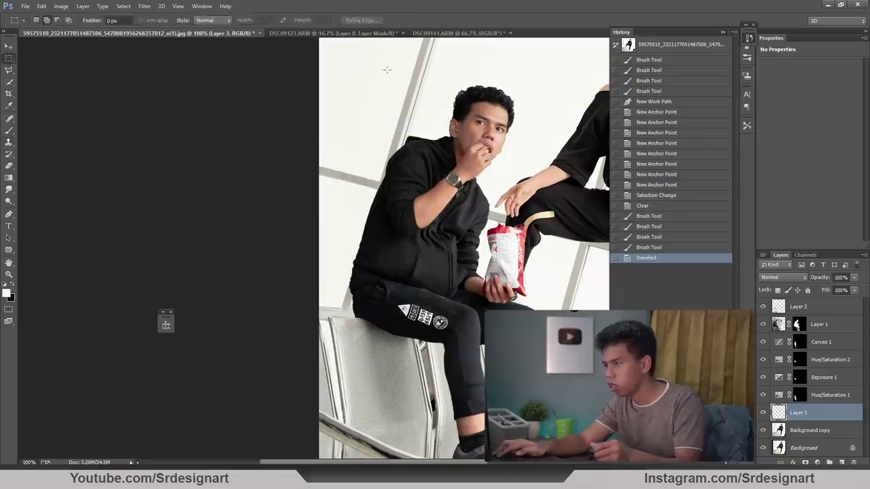
drag(443, 103, 448, 103)
click(809, 430)
key(ctrl+j)
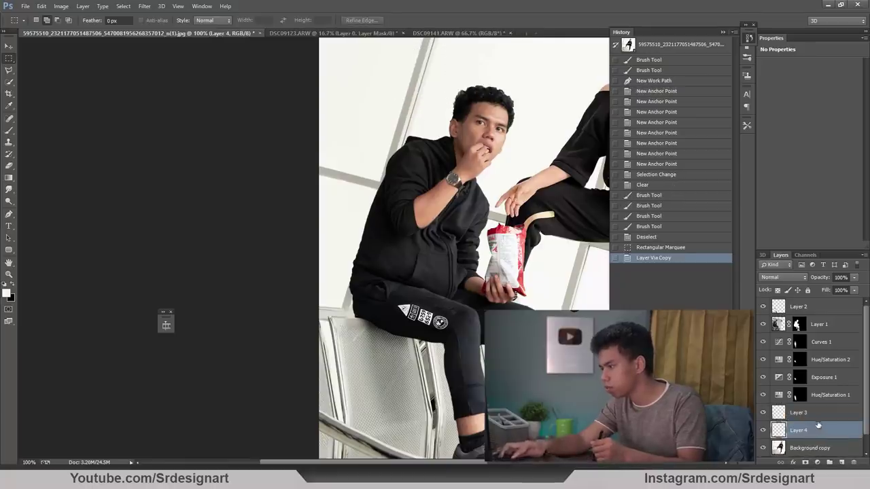
key(ctrl+t)
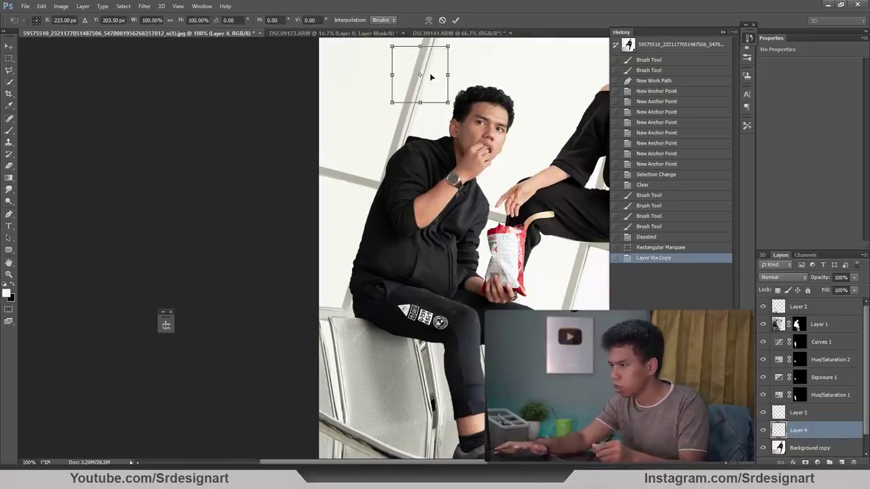
drag(420, 74, 341, 368)
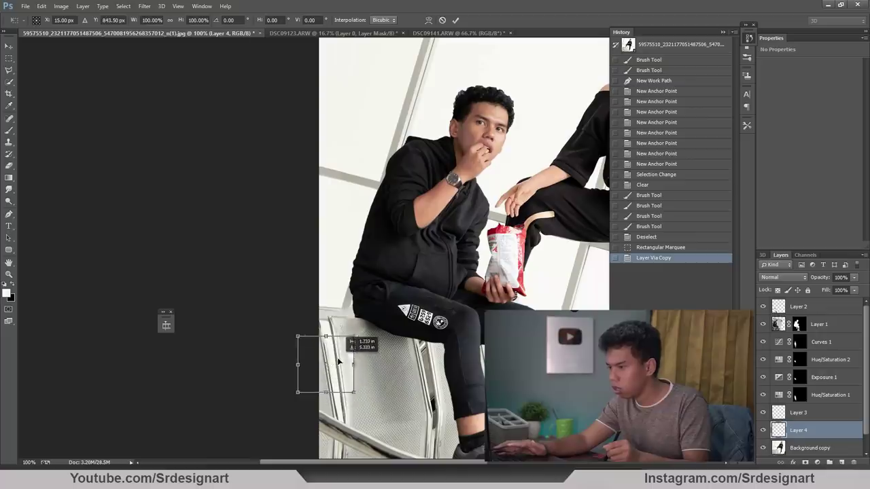
key(Return)
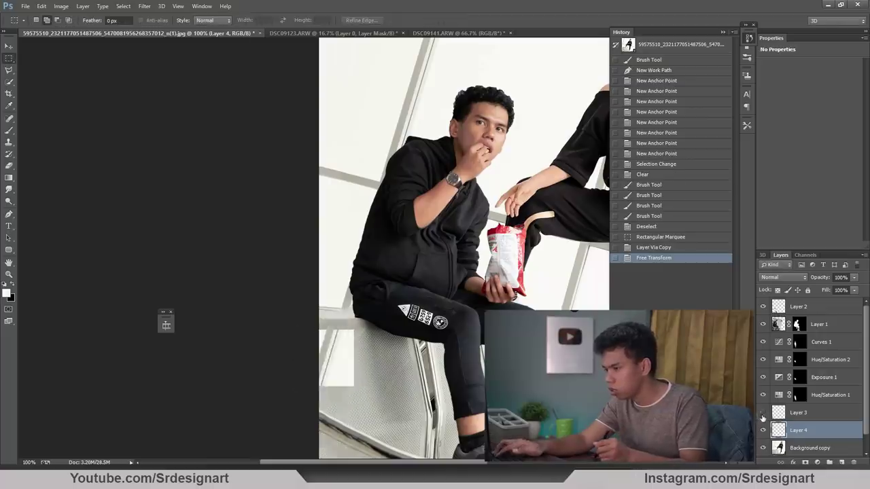
Step: Zoom in on the chair's left edge and try eraser and white brush strokes, undoing both
click(770, 420)
key(ctrl+plus)
key(ctrl+plus)
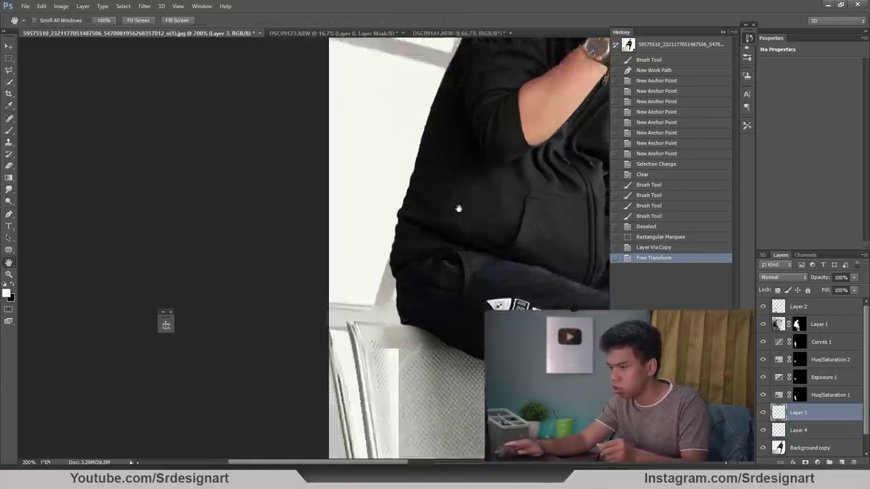
drag(230, 392, 320, 178)
key(e)
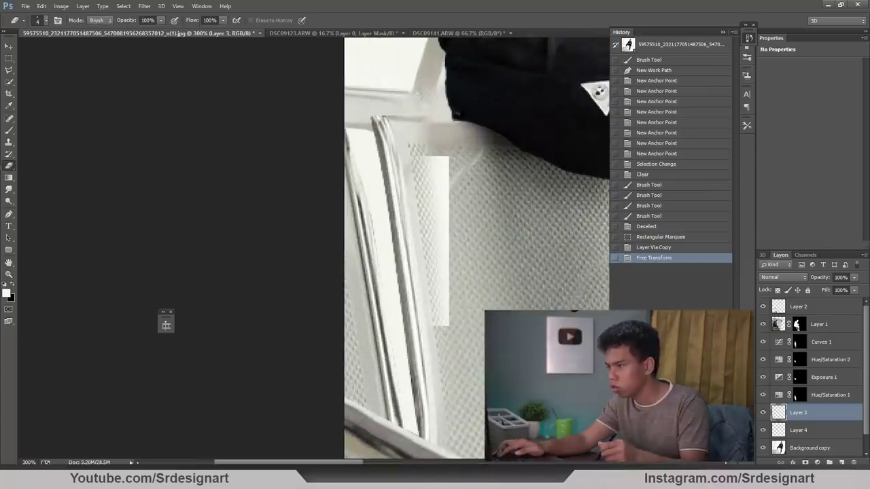
drag(447, 160, 423, 165)
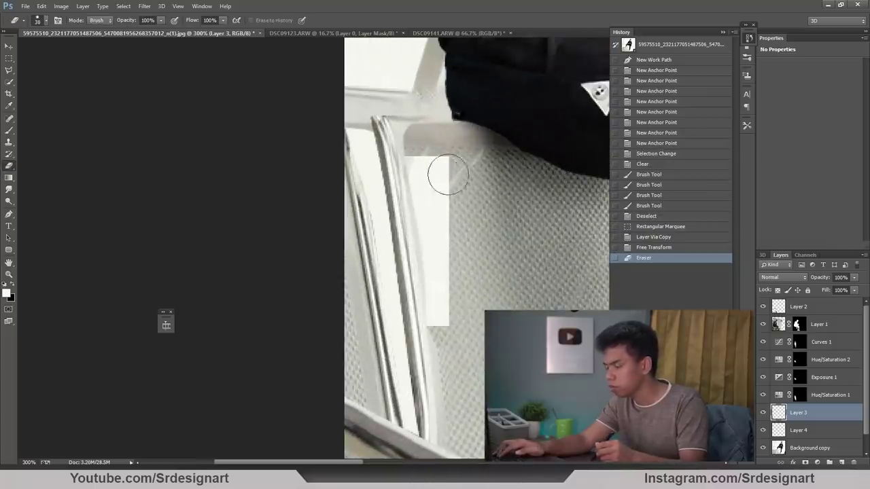
key(ctrl+z)
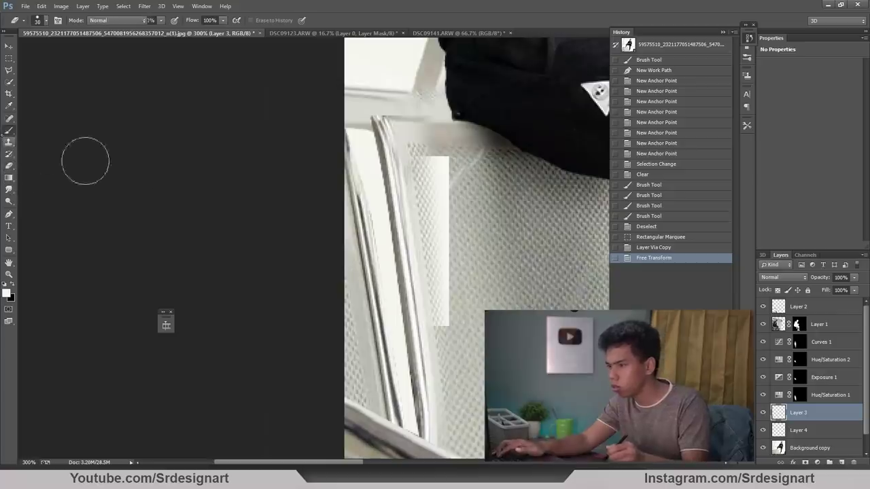
key(b)
drag(445, 132, 450, 182)
key(ctrl+z)
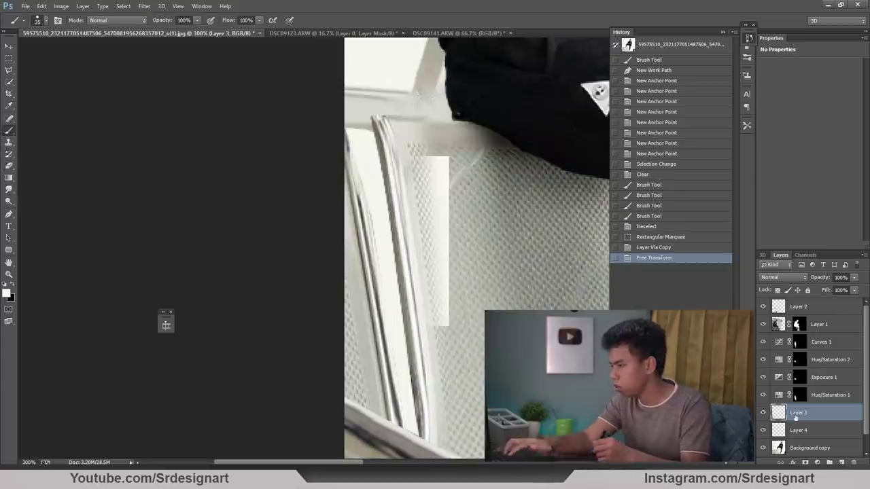
Step: Select Layer 4 and try a white stroke on the strip's right side, then undo it
click(763, 413)
click(763, 413)
click(763, 431)
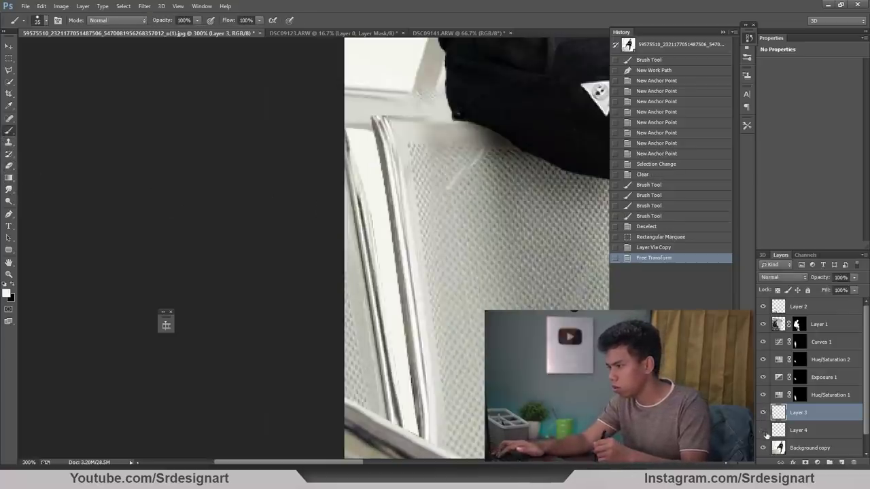
click(763, 430)
click(787, 432)
mouse_move(453, 151)
mouse_down()
mouse_move(442, 194)
mouse_move(426, 176)
mouse_move(452, 139)
mouse_up()
key(ctrl+z)
Step: Move Layer 4 above Layer 3 in the Layers panel and hide it
click(8, 168)
drag(780, 429, 783, 410)
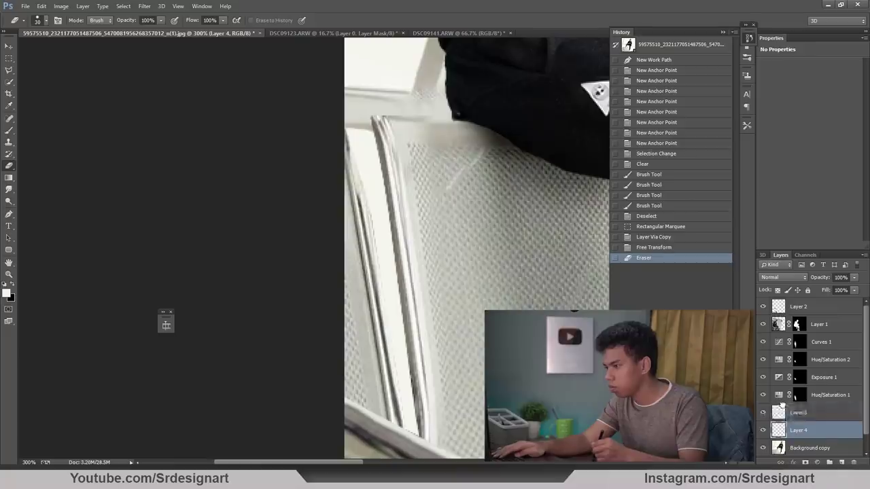
click(798, 430)
click(763, 412)
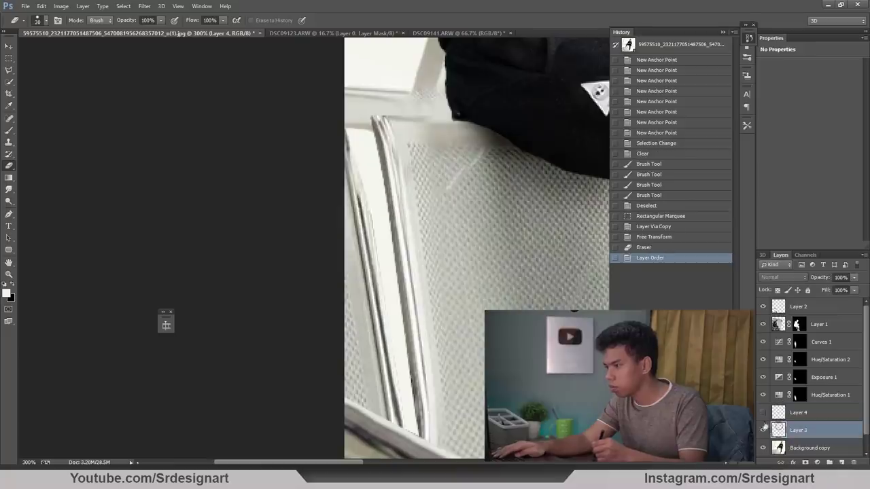
click(9, 70)
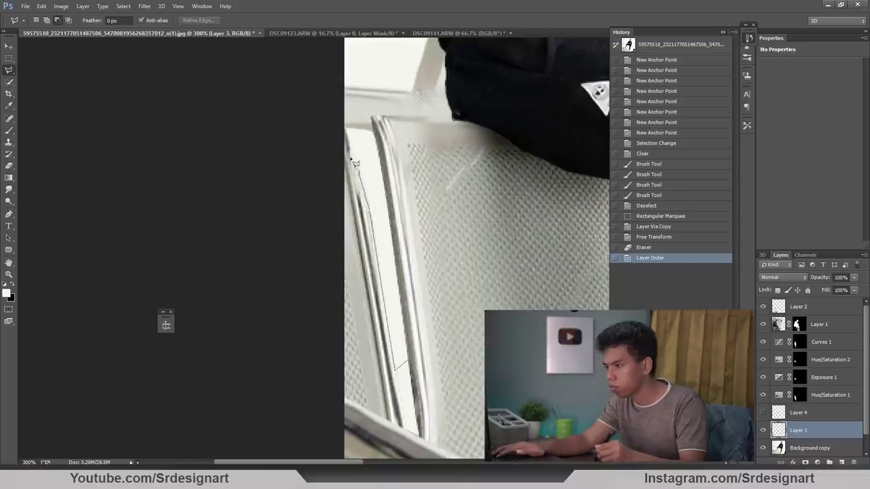
Step: Show Layer 4 and clear everything outside the traced chair-frame strip, then deselect
click(348, 135)
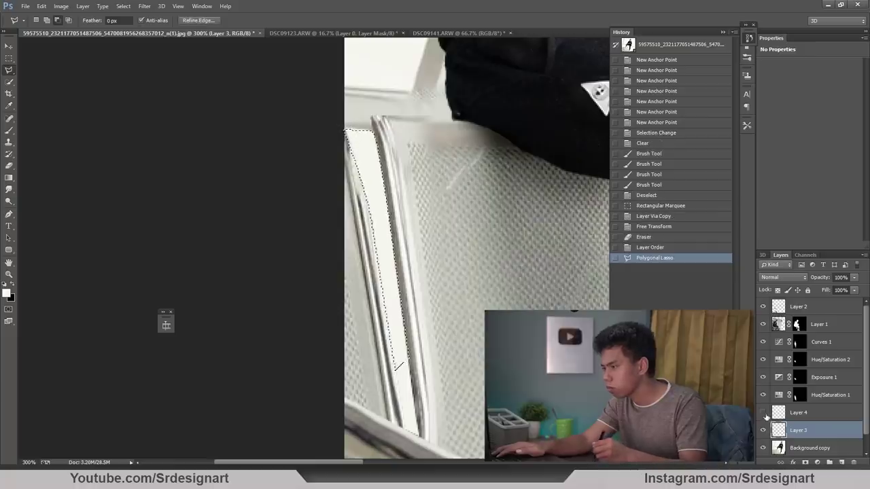
click(762, 413)
click(796, 413)
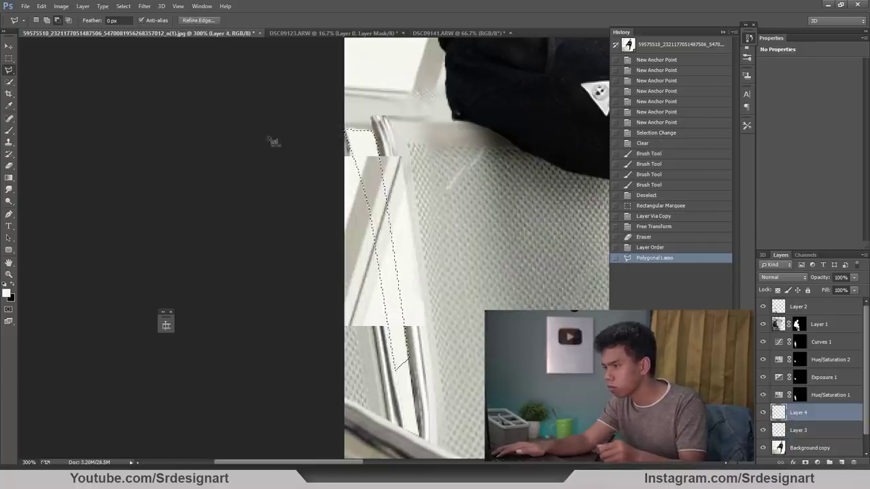
right_click(399, 128)
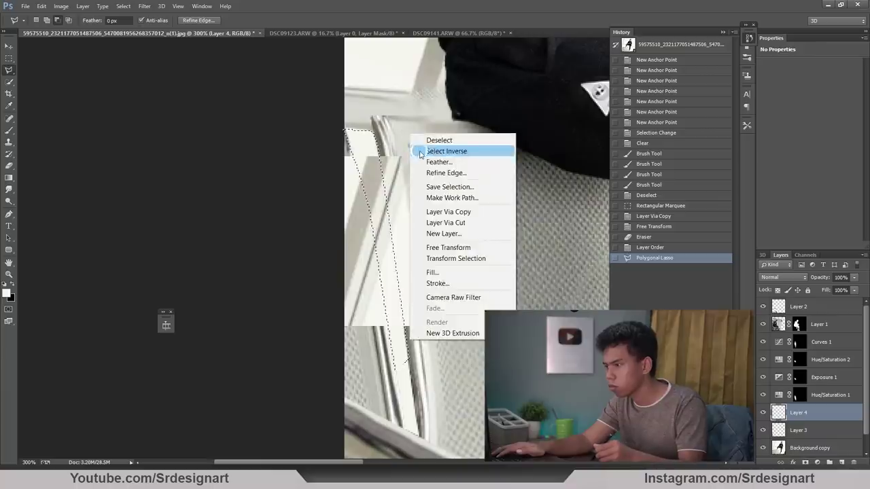
click(421, 149)
key(Delete)
right_click(411, 125)
click(439, 133)
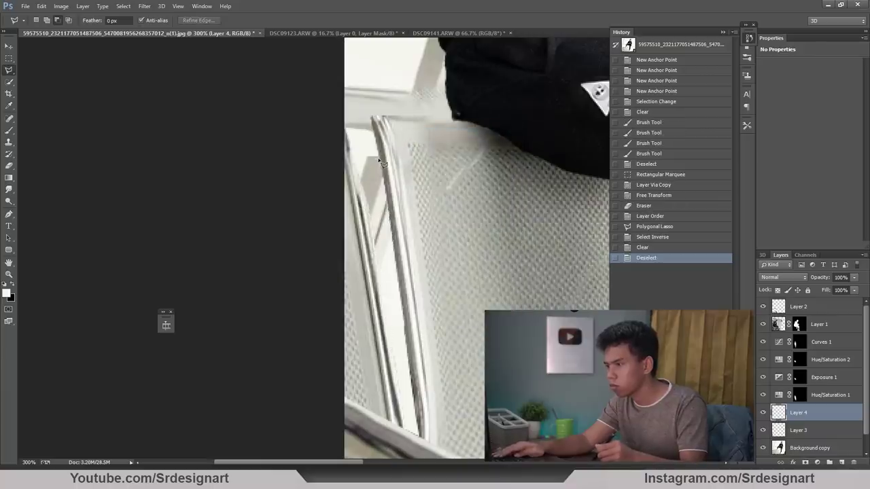
Step: Free-transform Layer 4's patch, moving it down and right along the chair frame
click(9, 189)
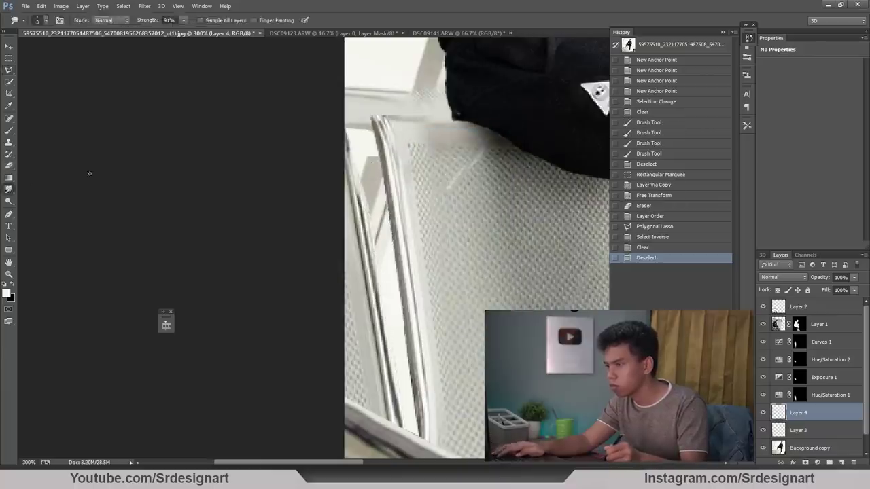
scroll(371, 106, up, 1)
scroll(375, 258, down, 1)
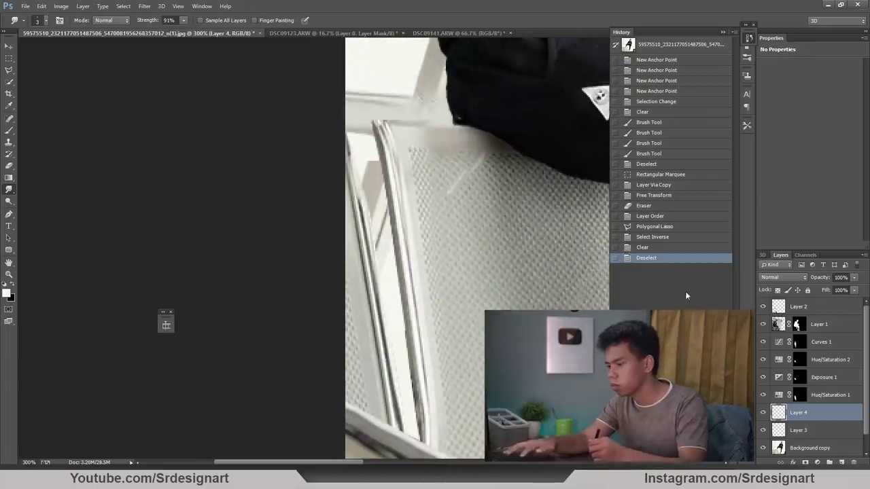
key(ctrl+t)
drag(384, 218, 389, 275)
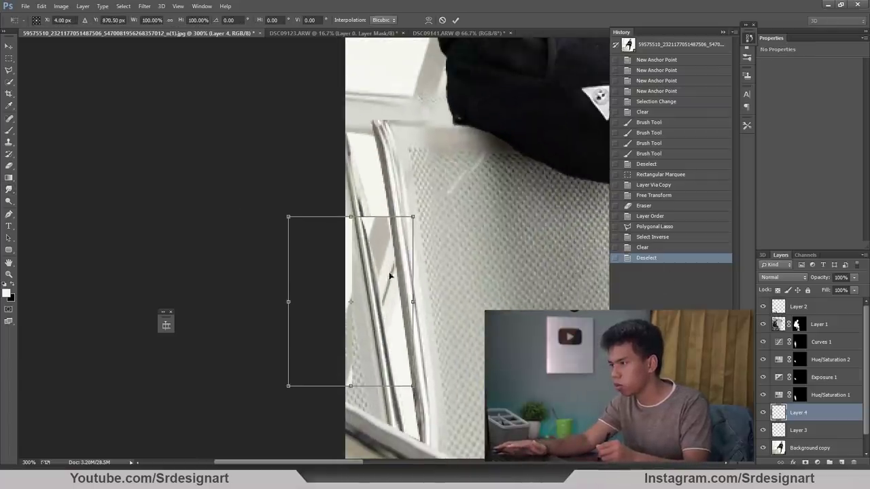
Step: Rotate the patch slightly to match the frame and erase stray pixels along the chair frame
drag(458, 298, 446, 291)
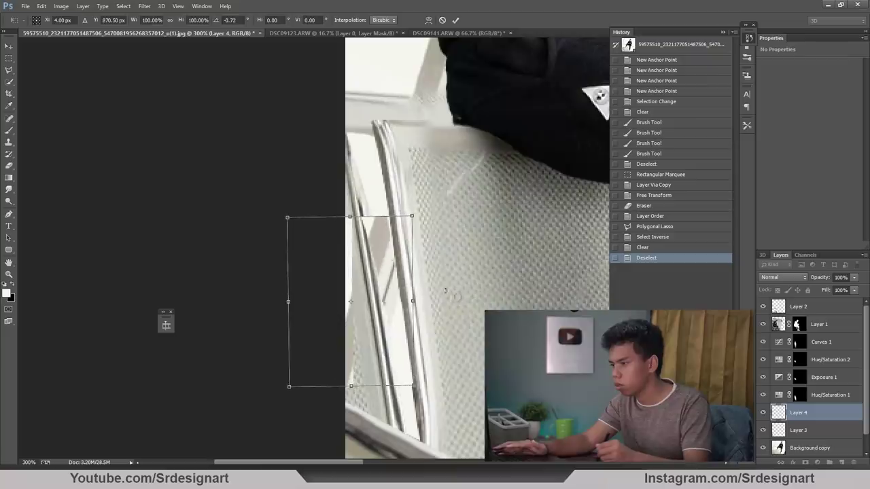
key(Return)
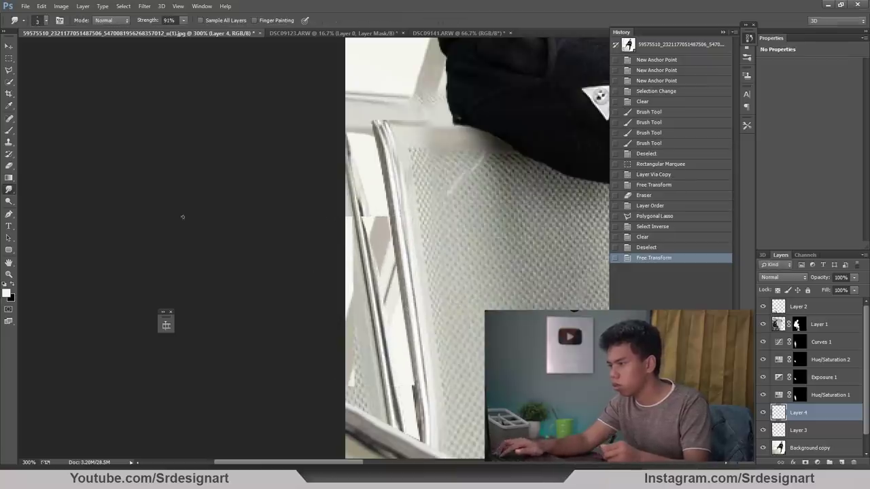
click(10, 167)
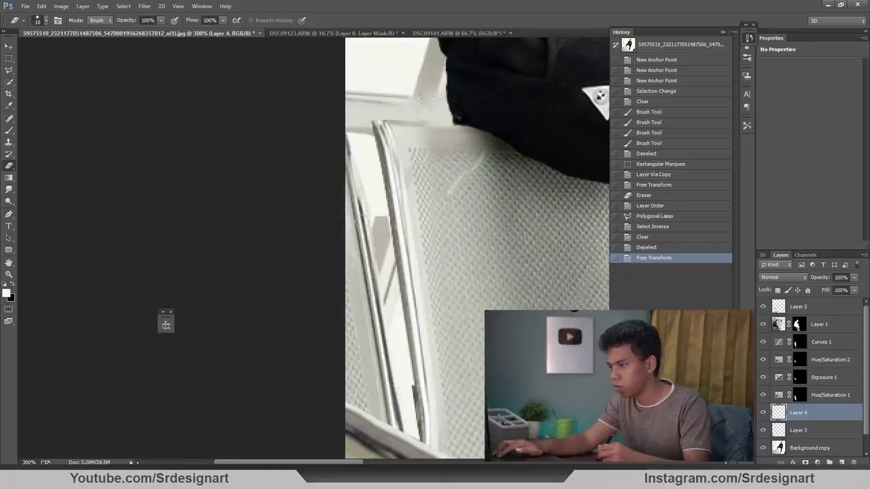
drag(348, 216, 355, 219)
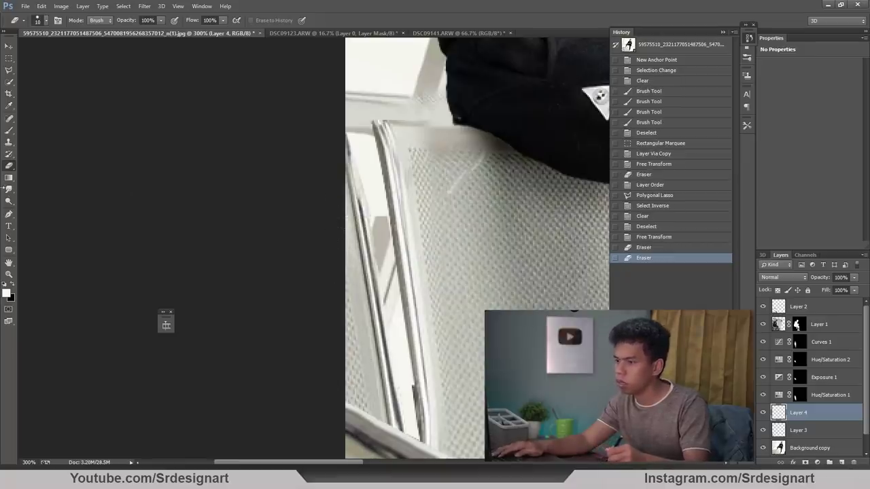
Step: Smudge the patch seam into the chair's mesh texture beside the frame
key(r)
scroll(390, 191, up, 1)
click(390, 194)
mouse_move(382, 203)
mouse_down()
mouse_move(390, 190)
mouse_move(388, 204)
mouse_up()
drag(389, 204, 392, 223)
mouse_move(391, 221)
mouse_down()
mouse_move(393, 231)
mouse_move(393, 198)
mouse_up()
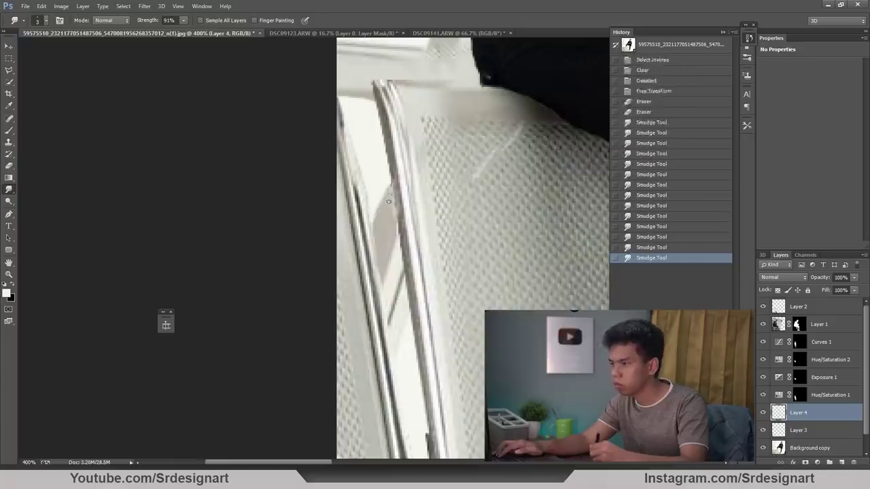
Step: Erase one more stray spot on the patch and zoom out to view the whole image
click(9, 166)
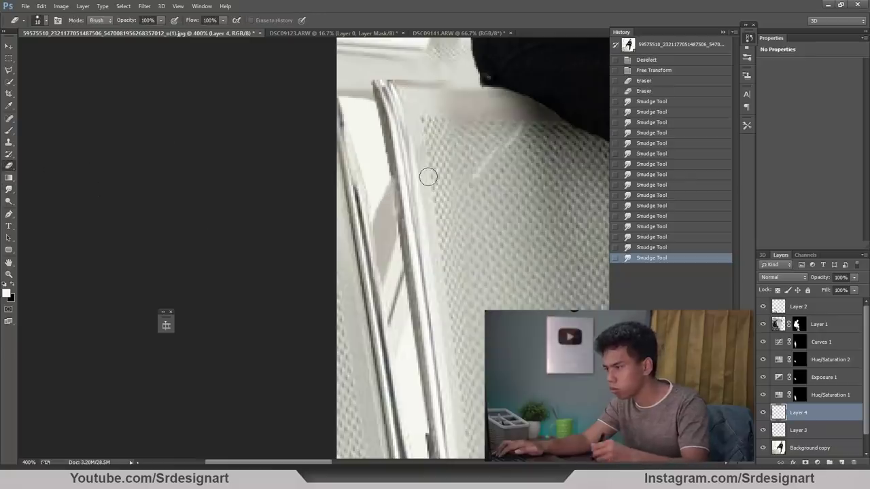
click(407, 248)
scroll(412, 292, down, 1)
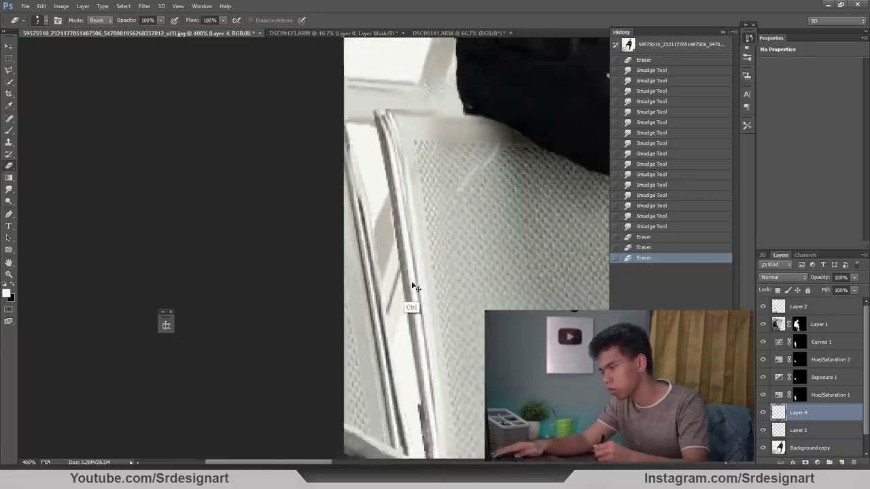
scroll(412, 299, down, 2)
scroll(412, 305, down, 1)
scroll(394, 299, down, 2)
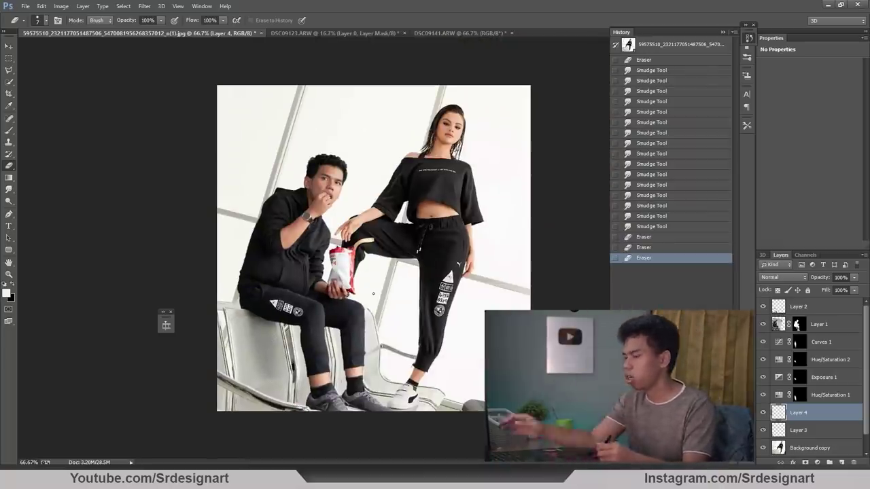
Step: Select the man's colours on Layer 1 with Color Range
scroll(373, 293, up, 2)
scroll(310, 279, up, 3)
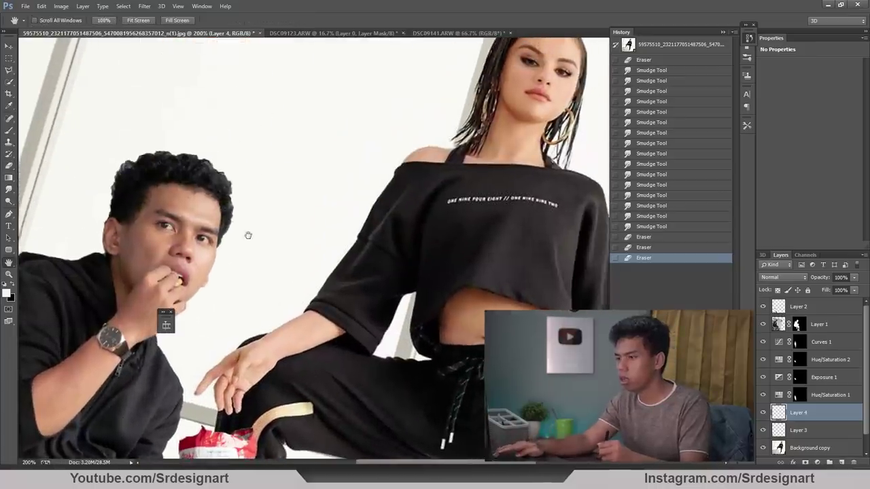
click(808, 326)
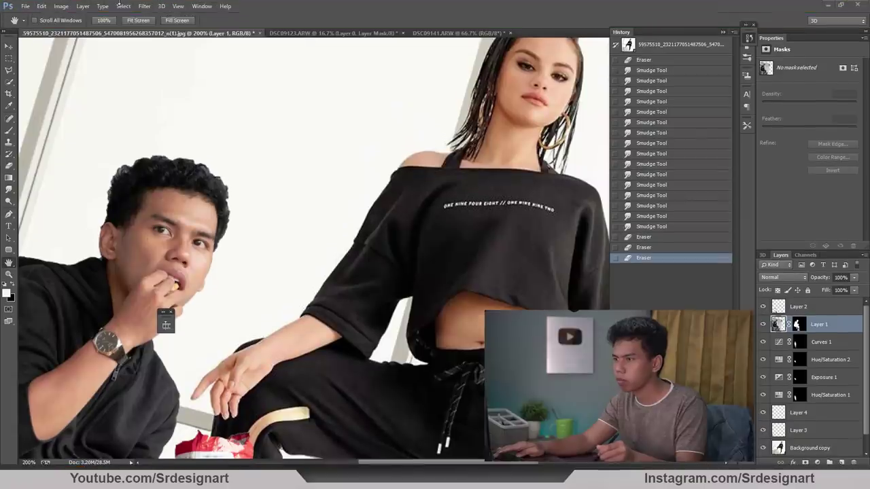
click(124, 8)
click(173, 115)
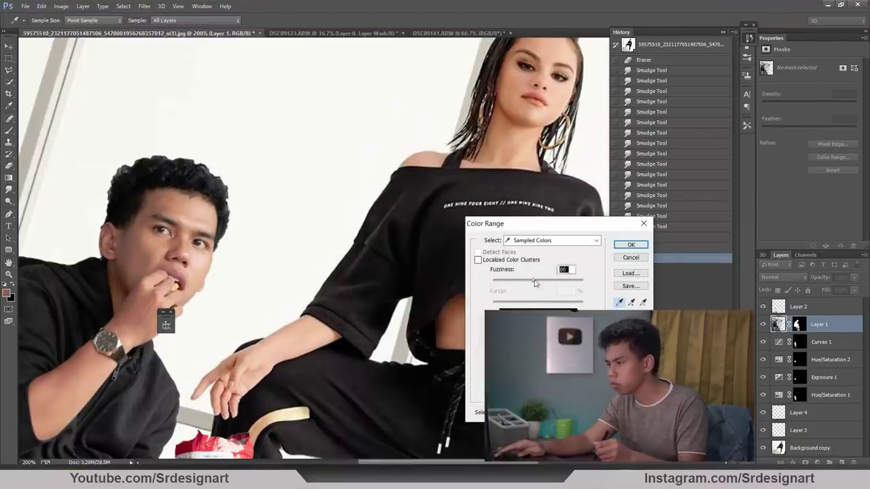
key(Return)
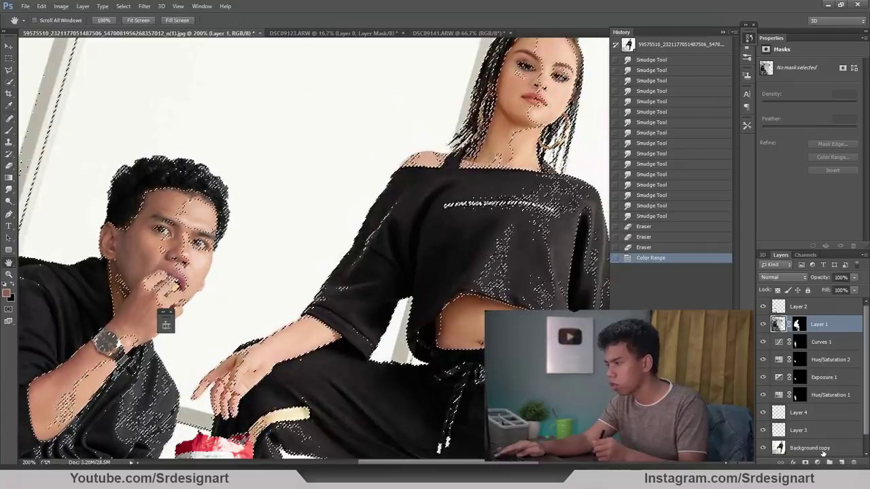
Step: Add a Color Balance 1 adjustment layer clipped to Layer 1
click(817, 463)
click(788, 355)
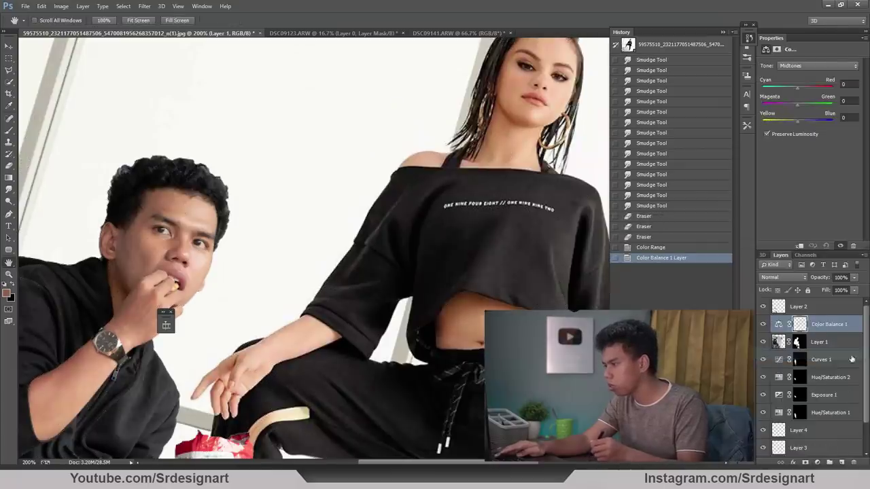
right_click(842, 331)
click(673, 207)
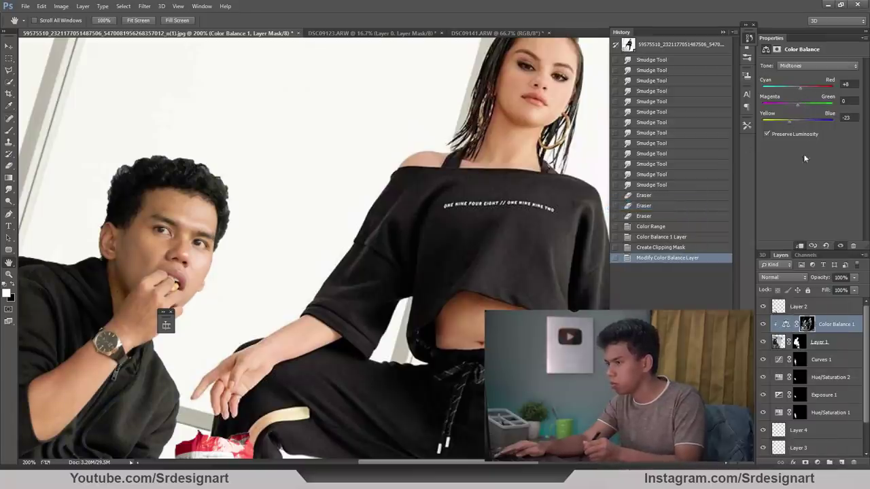
Step: Set the Color Balance midtones to +14 red, +6 green and −23 yellow
drag(794, 103, 799, 103)
key(ctrl+minus)
key(ctrl+minus)
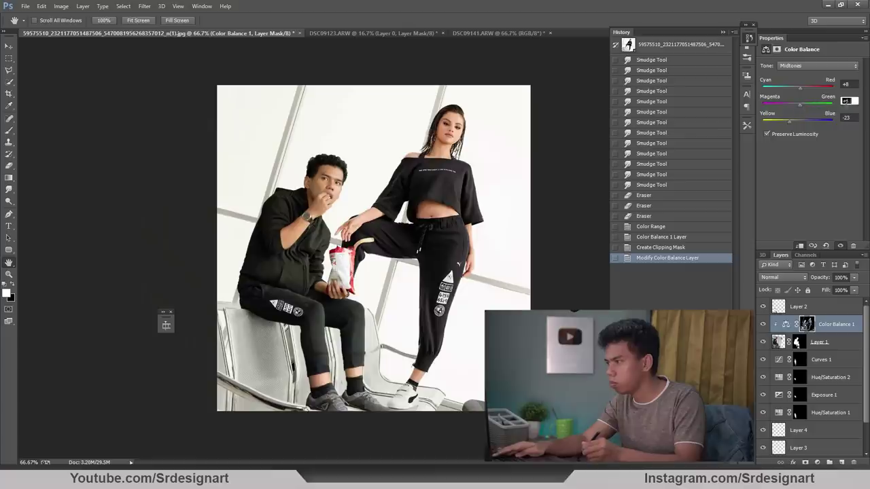
drag(800, 87, 801, 87)
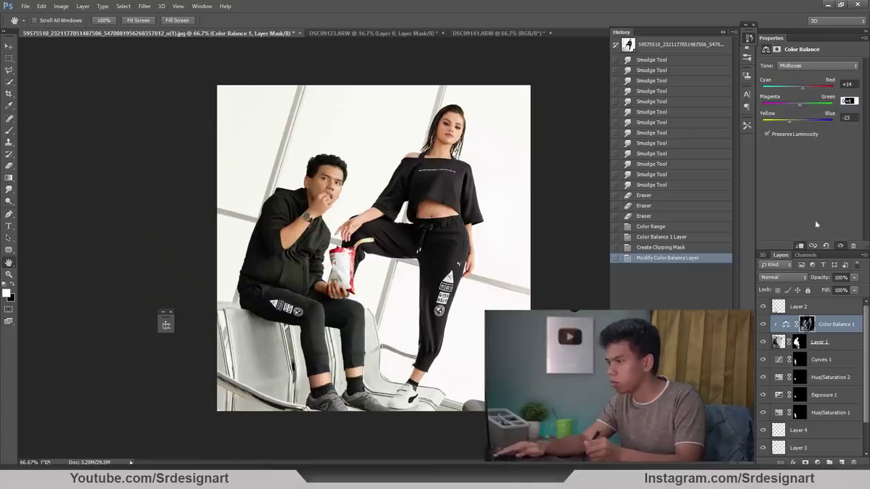
click(833, 341)
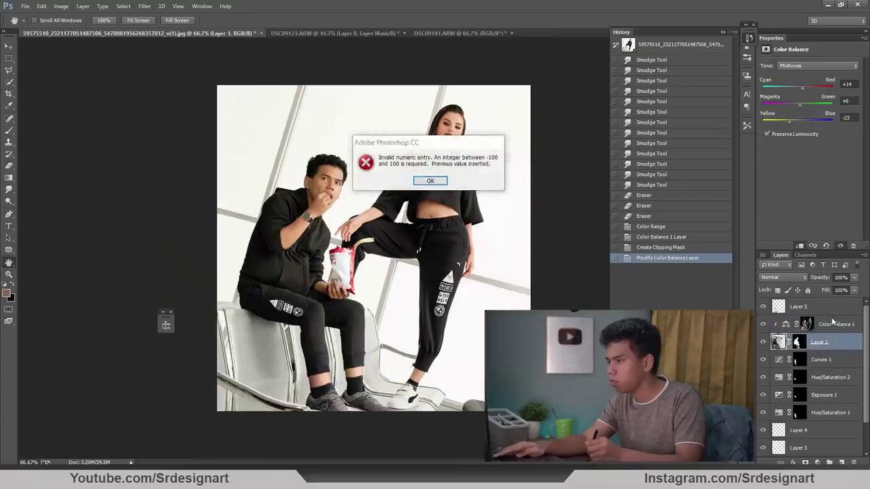
key(Return)
click(810, 309)
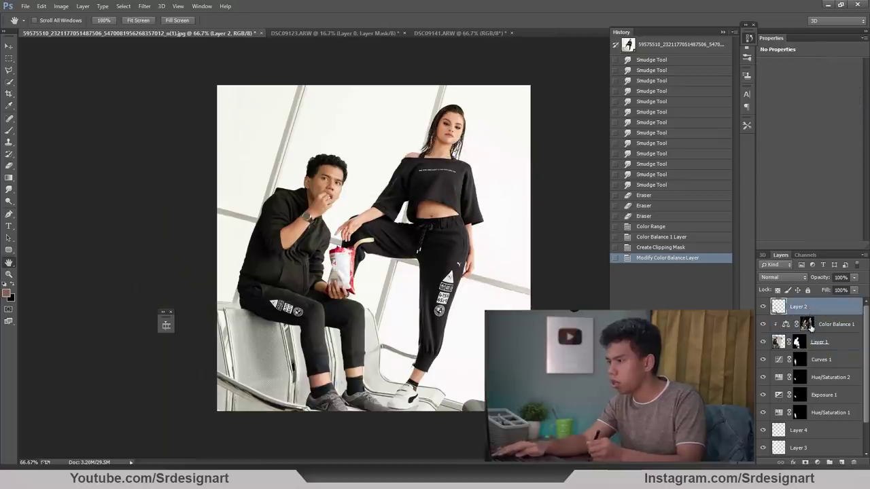
Step: Apply a Camera Raw Filter to Layer 1, raising the man's exposure slightly
click(819, 343)
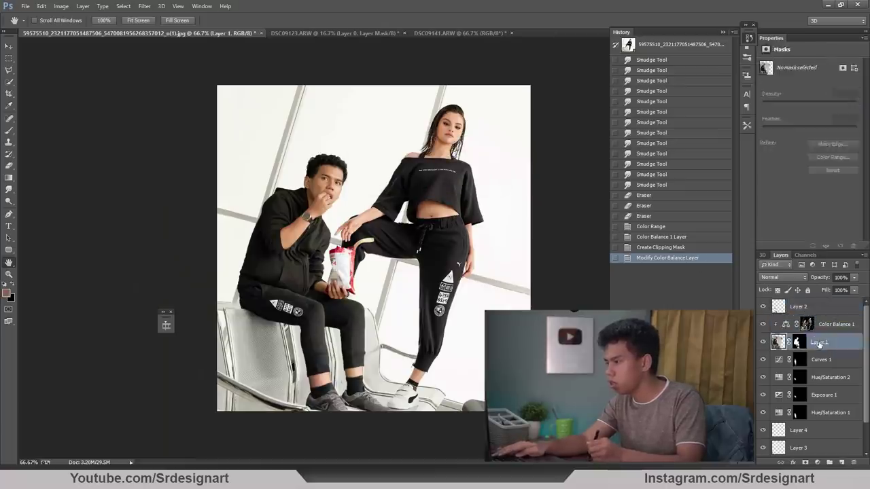
click(144, 6)
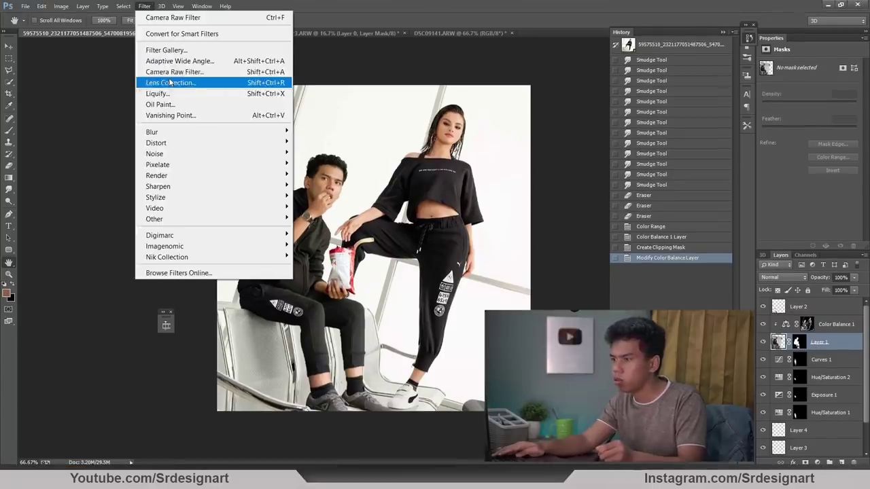
click(173, 71)
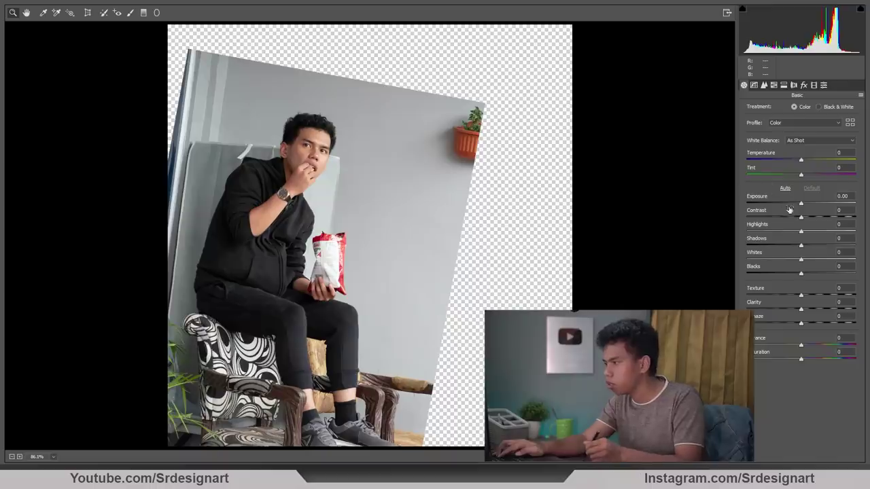
drag(808, 202, 805, 203)
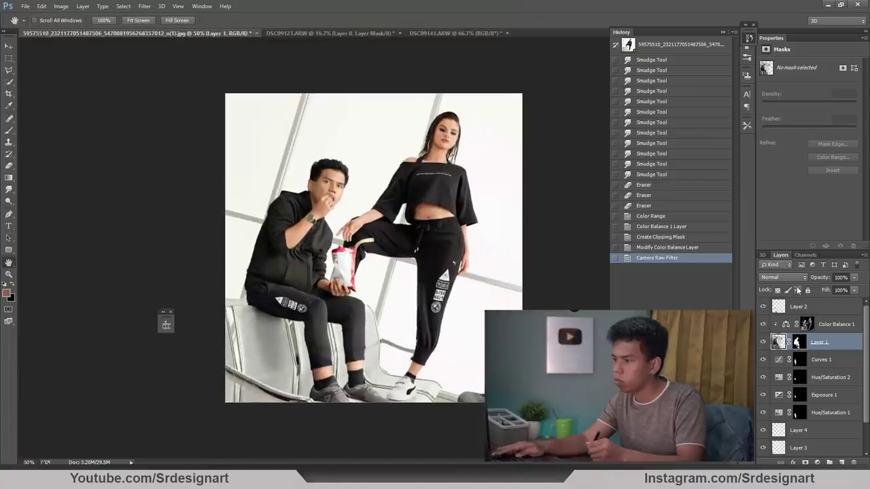
click(824, 309)
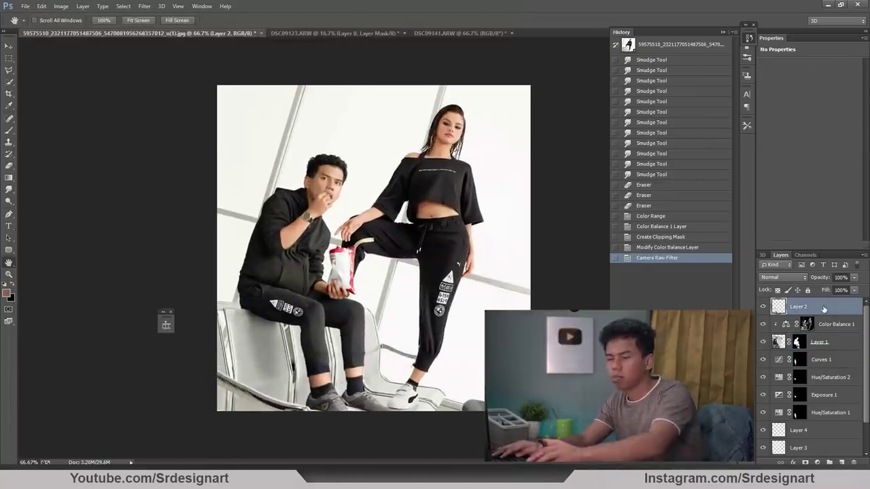
Step: Stamp all visible layers into a new merged Layer 5 at the top of the stack
key(ctrl+shift+alt+e)
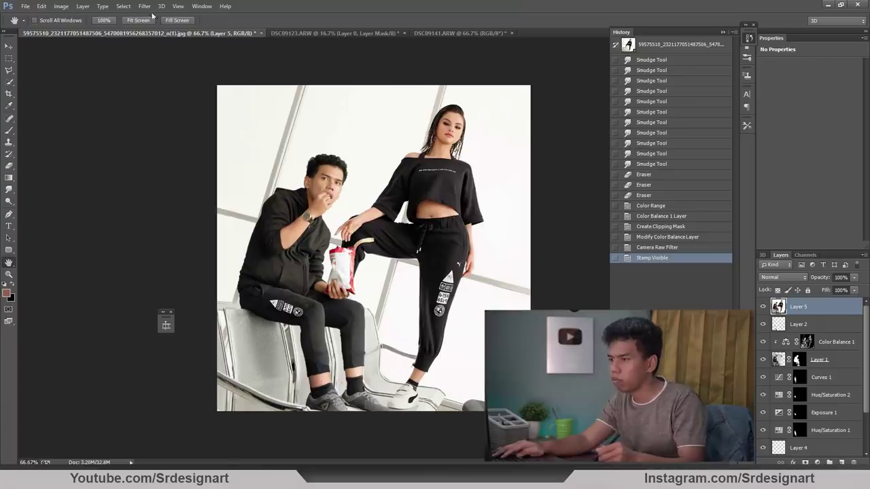
click(144, 6)
click(142, 8)
click(24, 7)
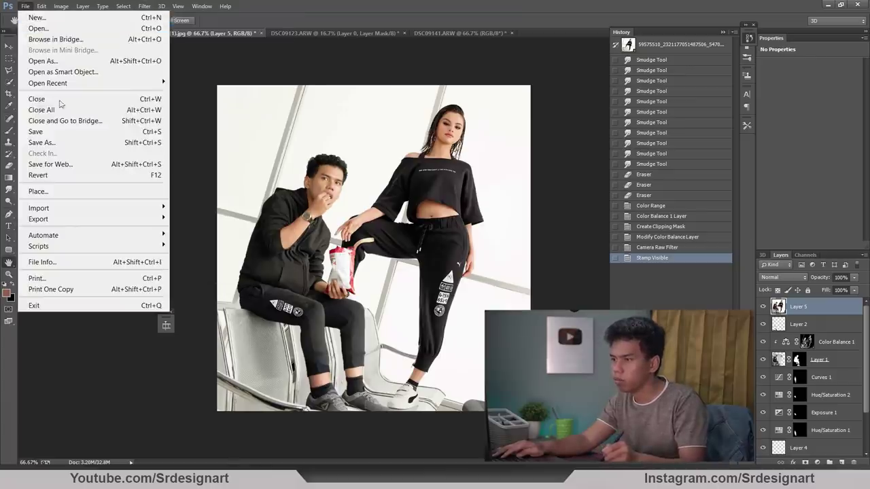